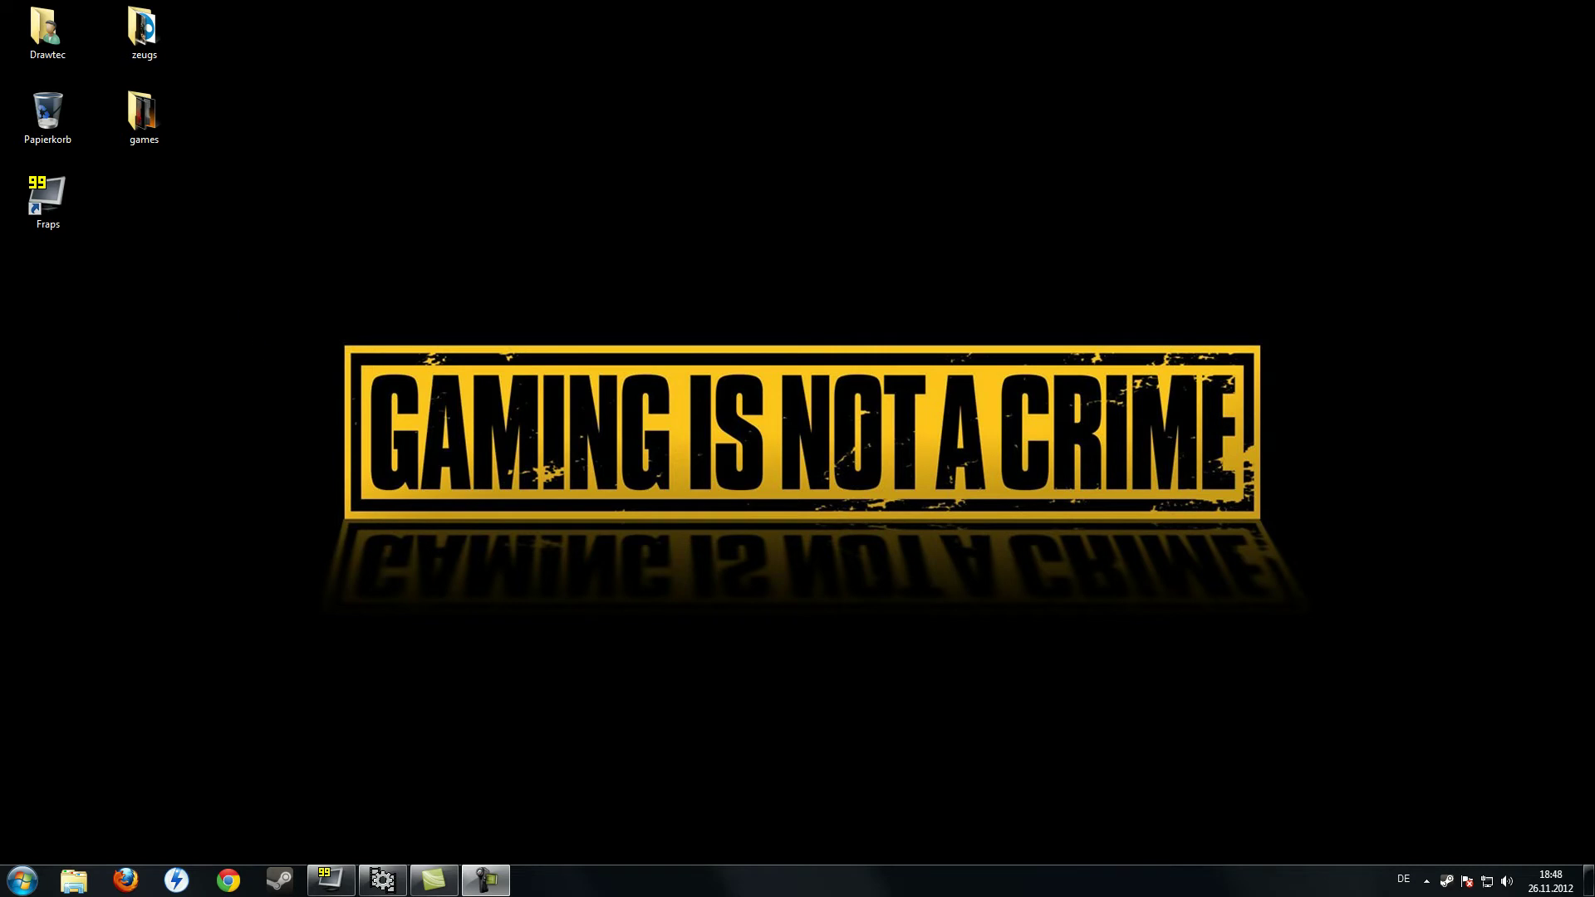
Switch to Fraps and set the video capture hotkey to F9 and the loop buffer length to 30 seconds.
left_click(330, 879)
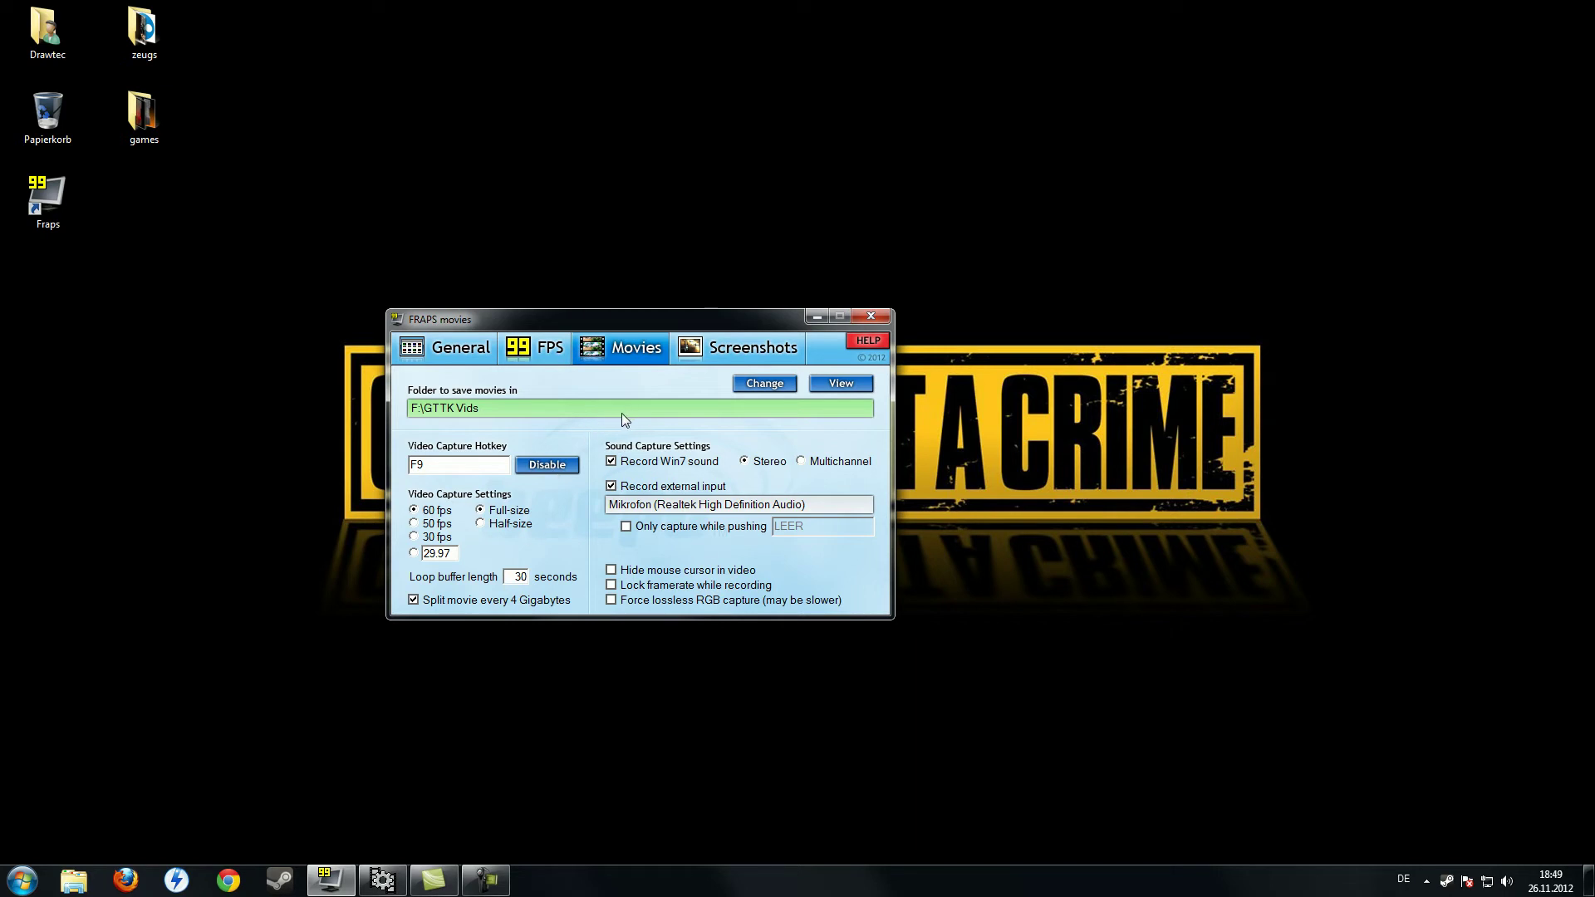
left_click(449, 465)
key("F9")
left_click_drag(510, 577, 550, 577)
type("30")
Review the FPS overlay, movie and screenshot settings in Fraps, and minimize its window.
left_click(538, 347)
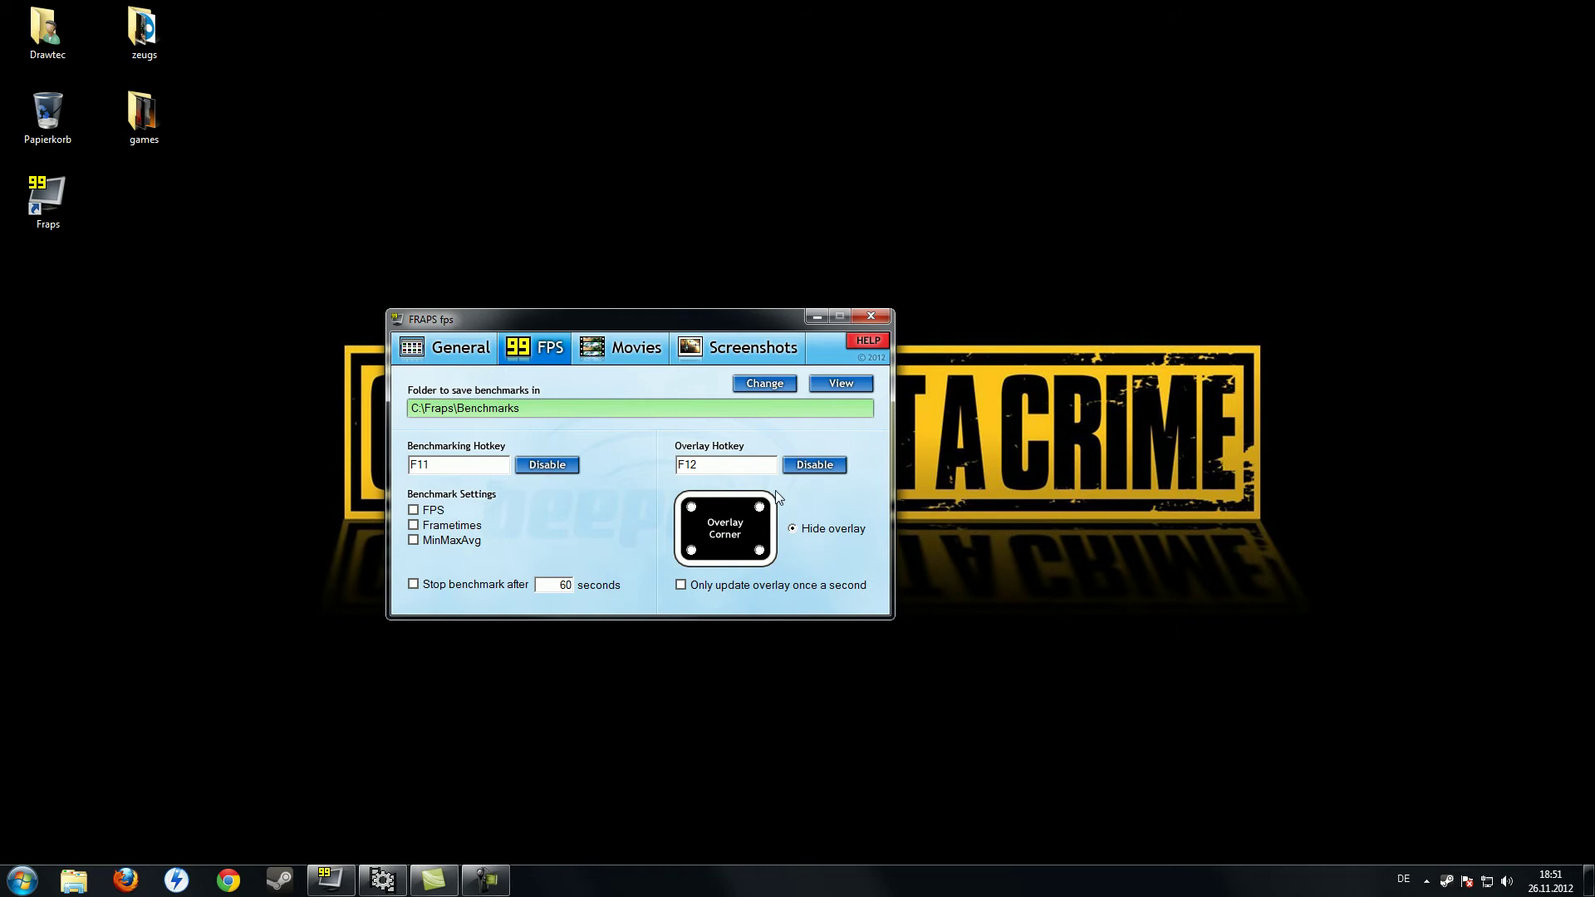
left_click(794, 468)
left_click(627, 347)
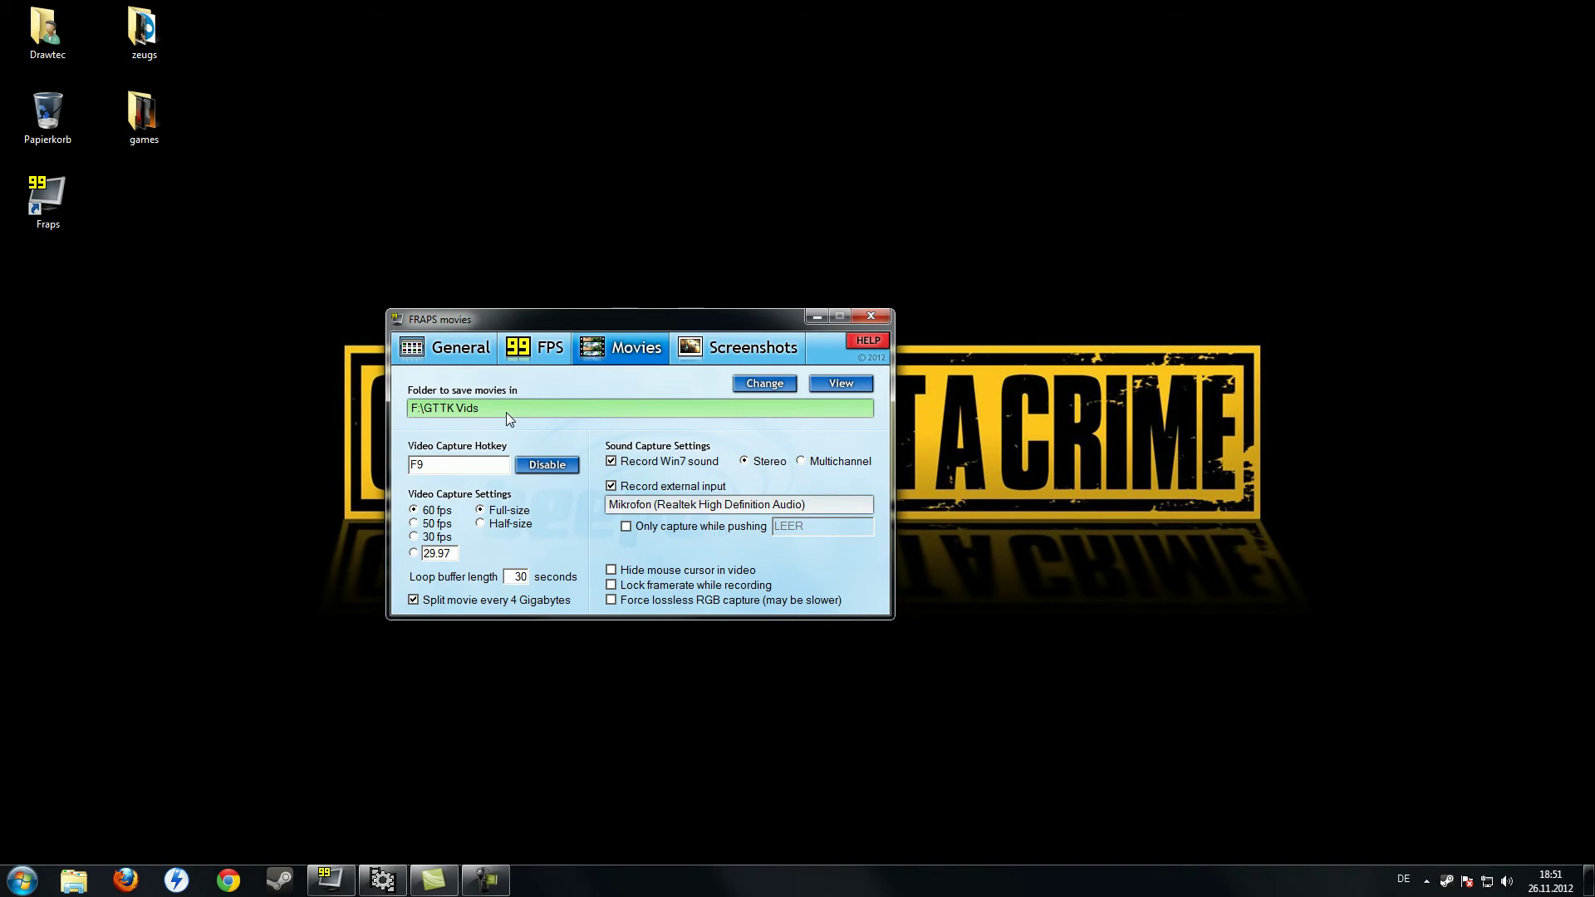
left_click(718, 349)
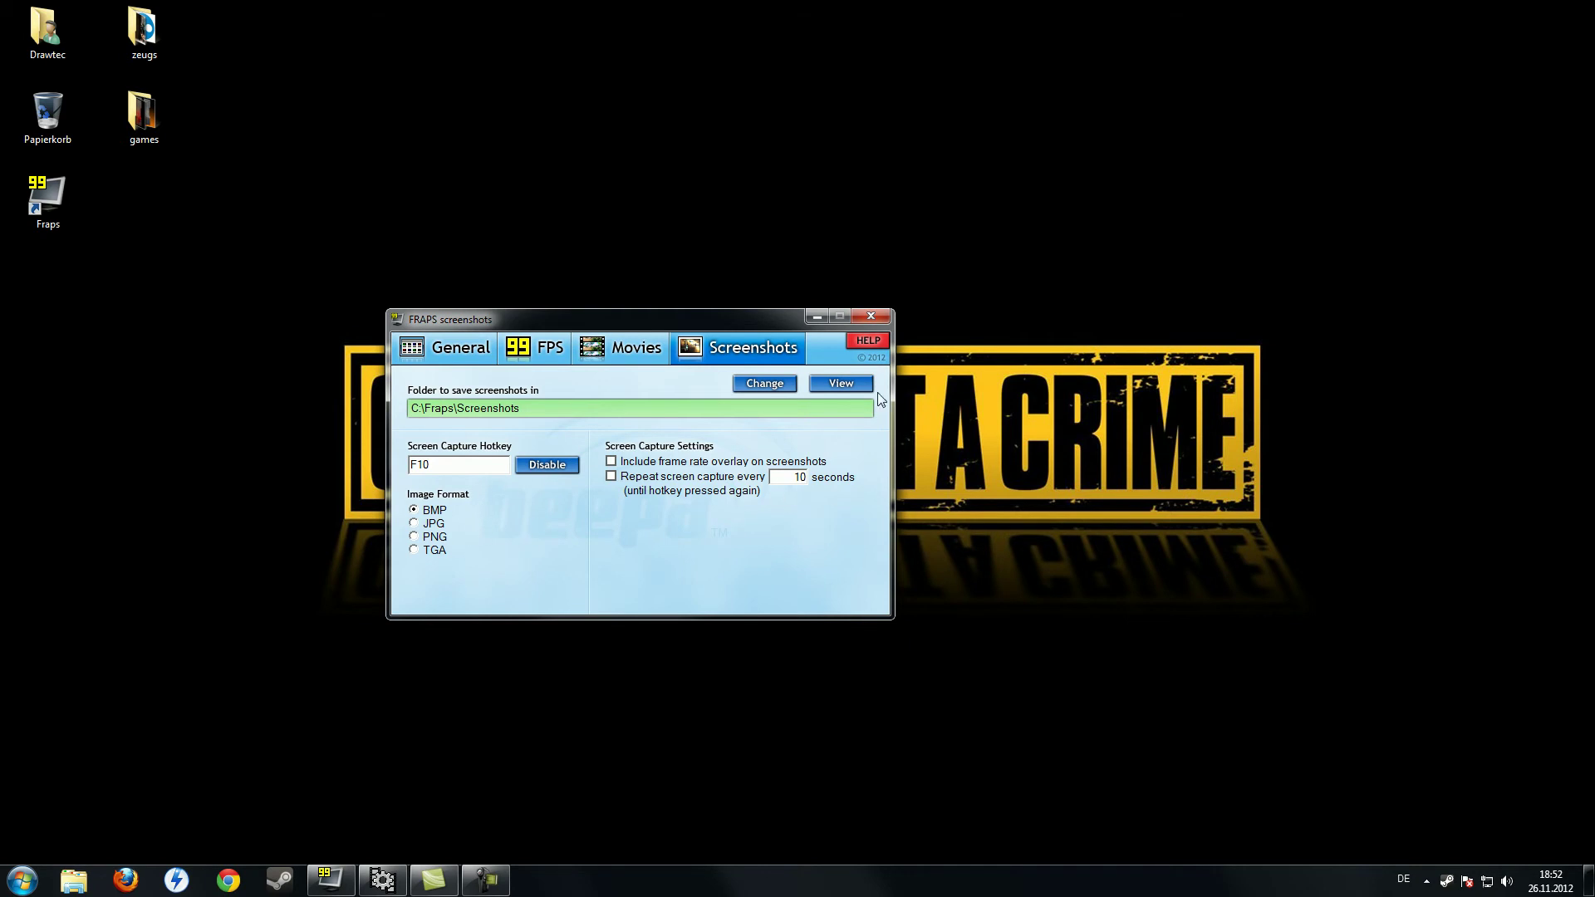
left_click(638, 348)
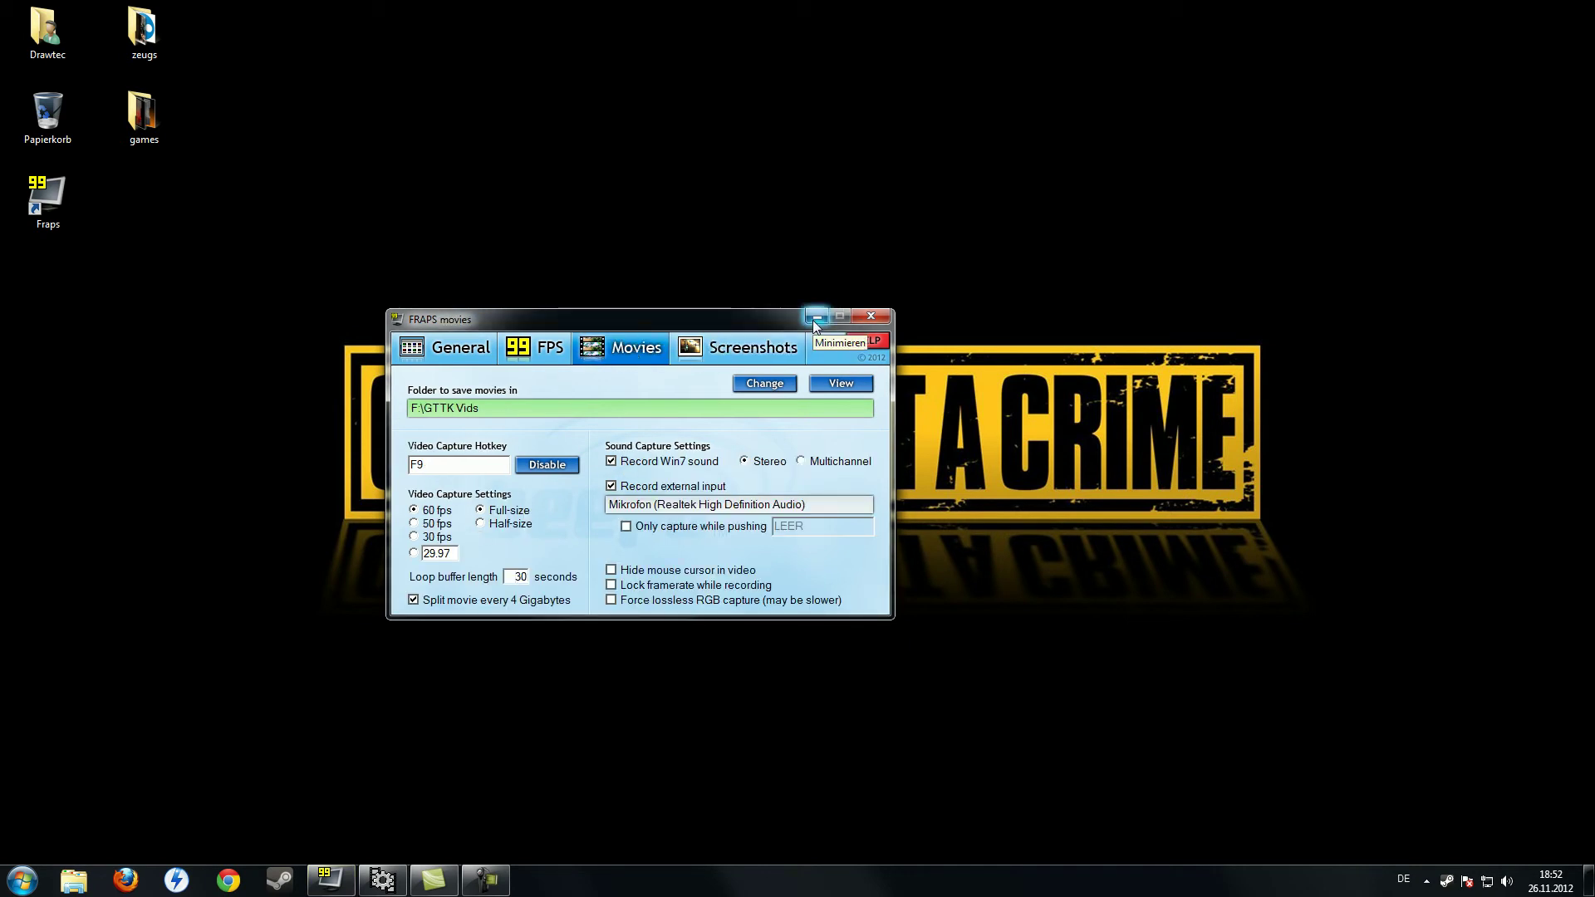
left_click(813, 319)
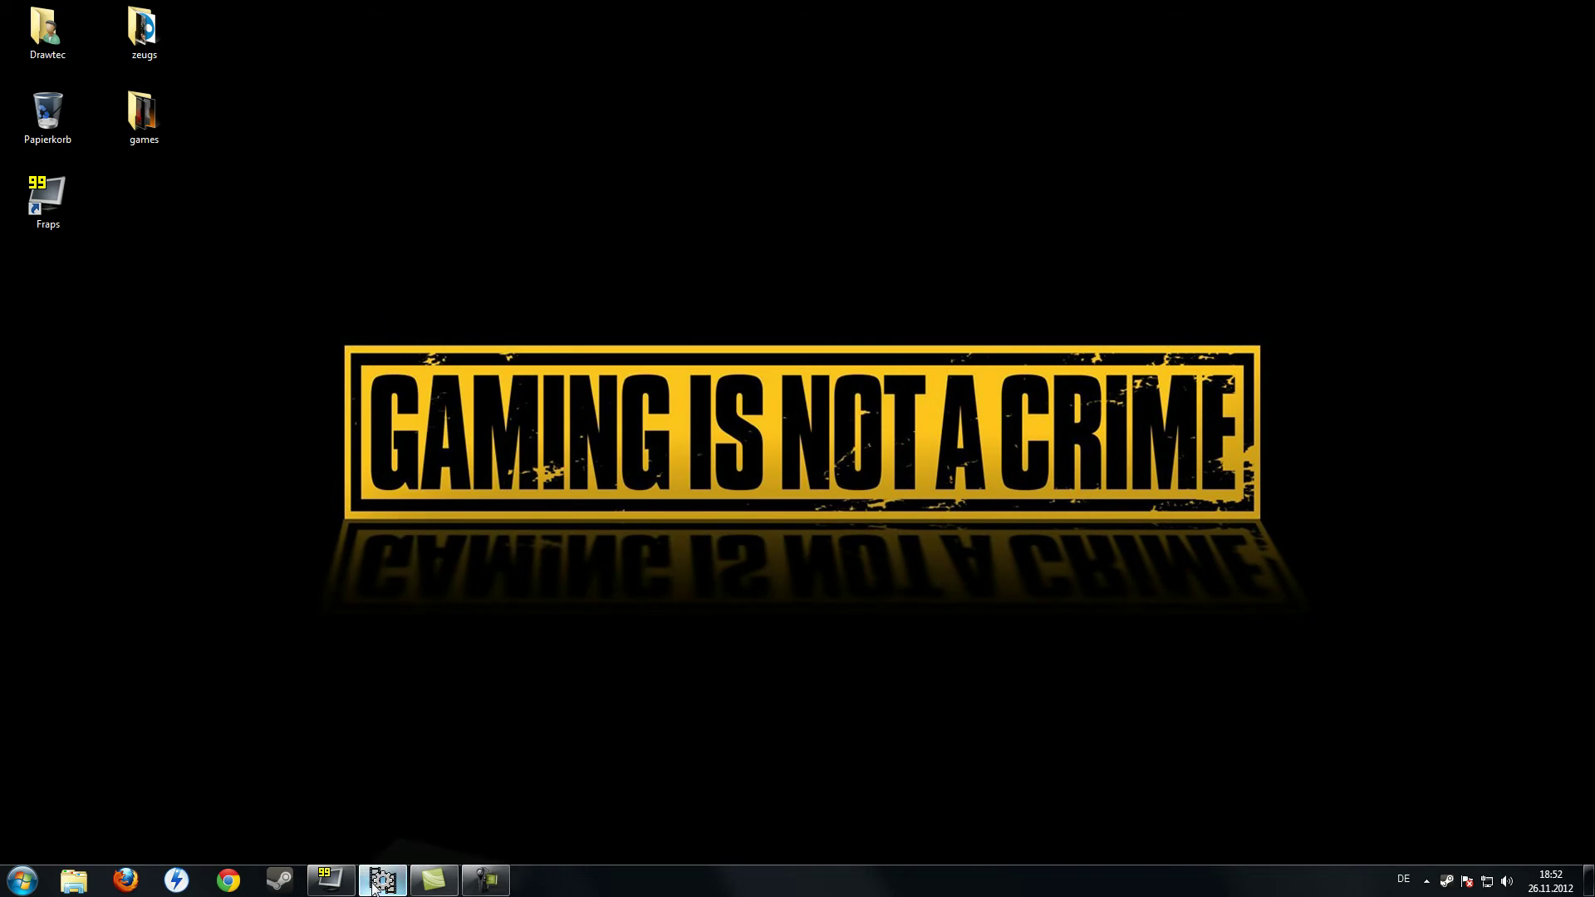
Switch to Windows Explorer and open the GTTK Vids folder on drive F:.
left_click(378, 882)
left_click(378, 882)
left_click(74, 881)
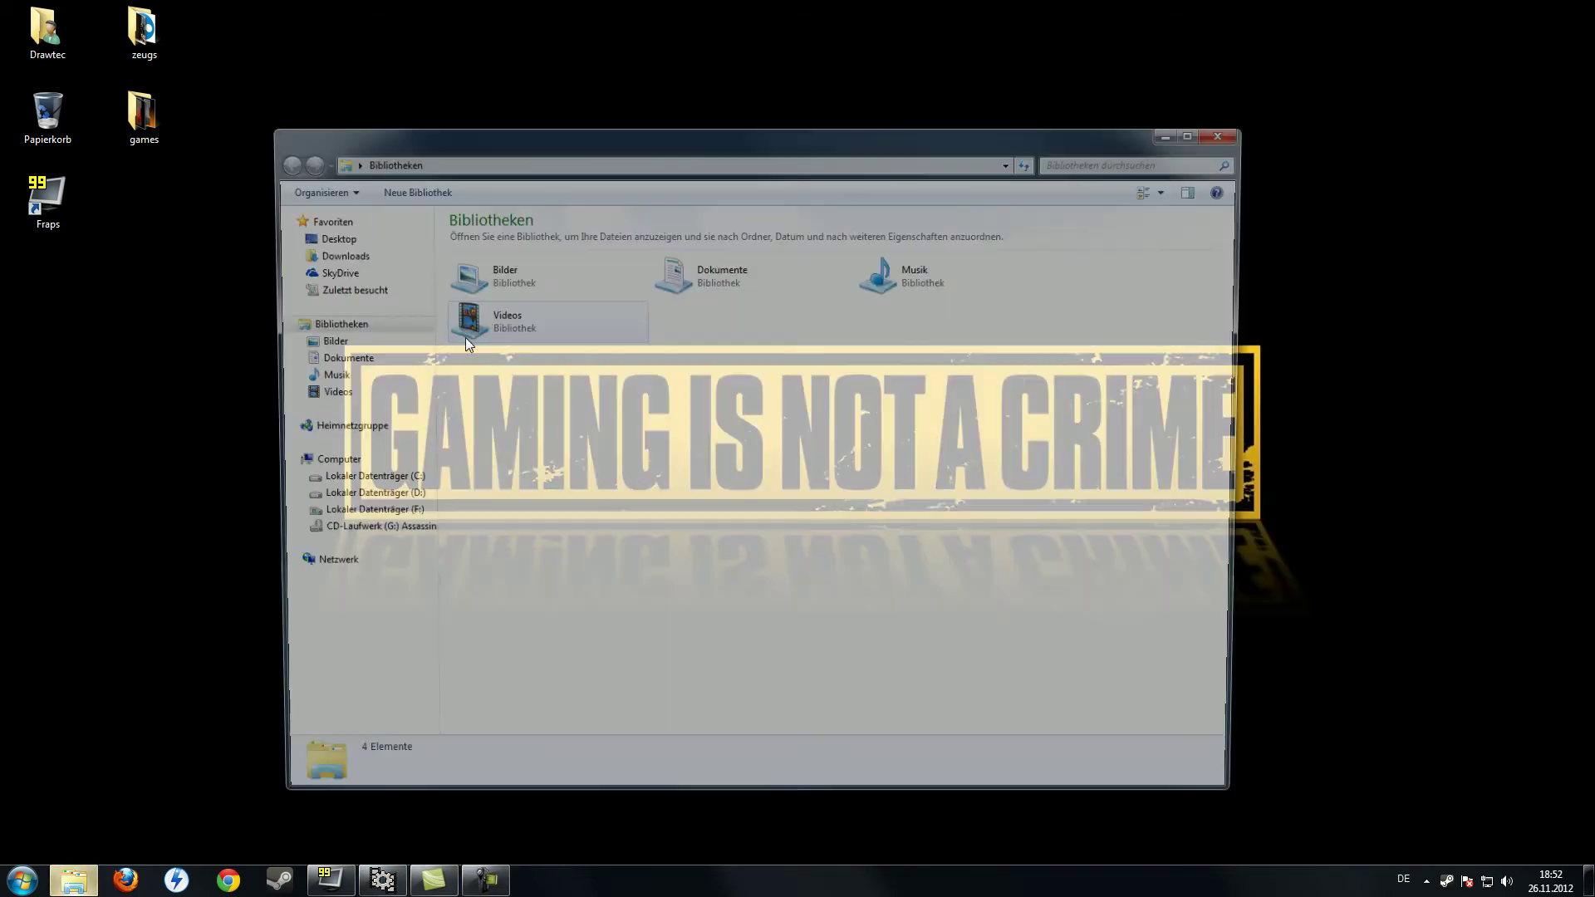
left_click(369, 515)
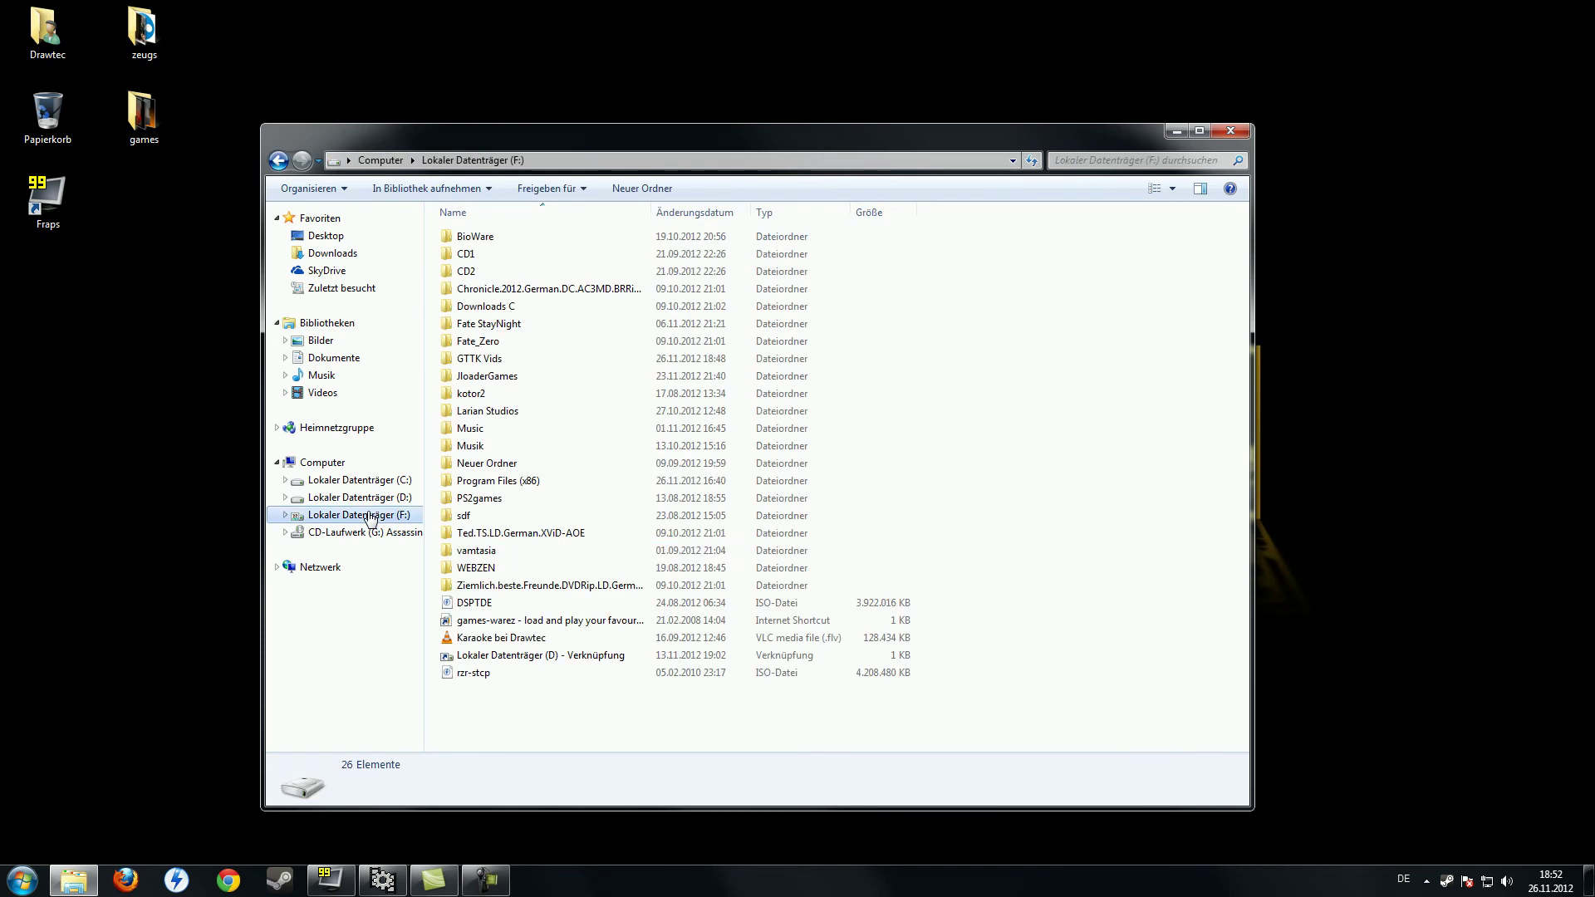
double_click(515, 359)
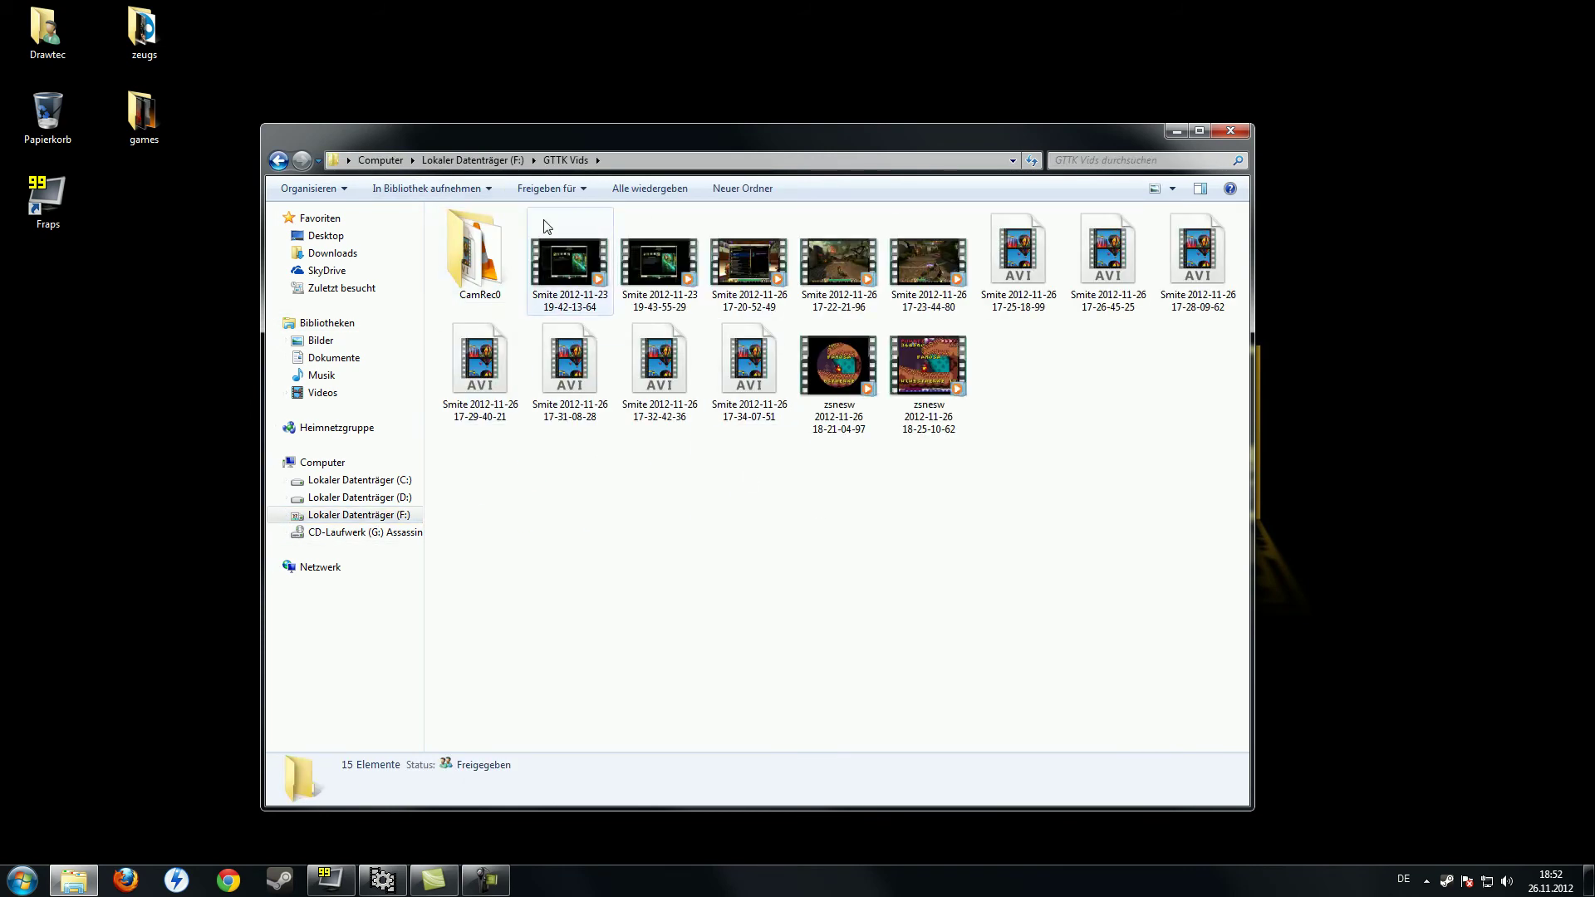
Examine the groups of Smite and zsnesw recordings in the GTTK Vids folder, and close the folder window.
left_click(1239, 314)
left_click_drag(1246, 245, 781, 300)
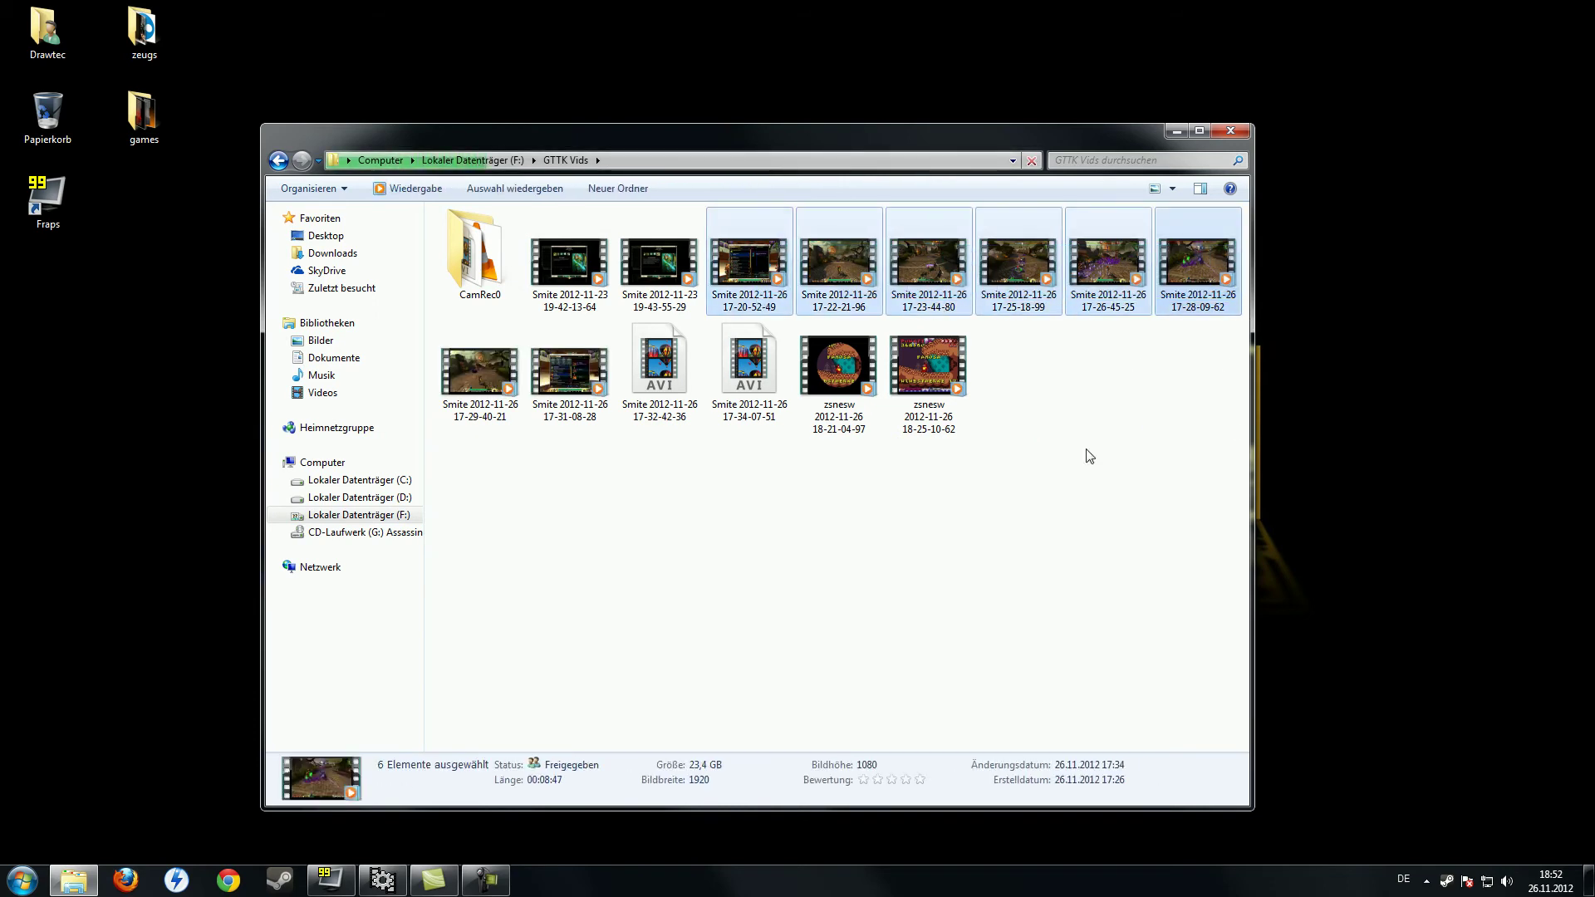
left_click_drag(600, 478, 478, 391)
left_click_drag(705, 443, 441, 366)
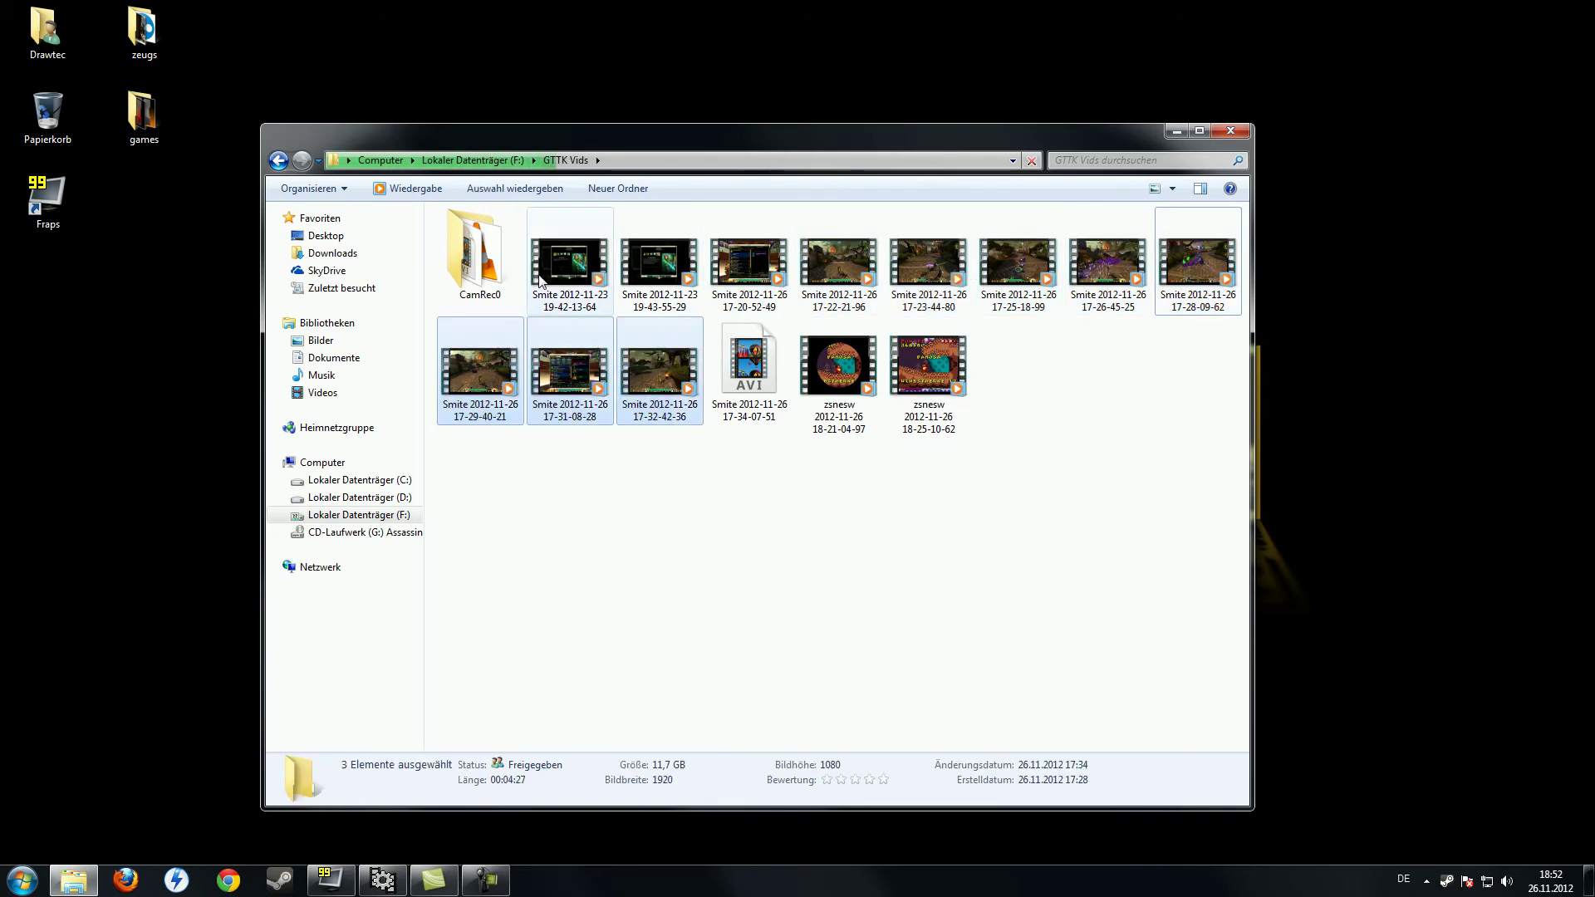
left_click_drag(987, 468, 814, 356)
left_click_drag(970, 546, 809, 407)
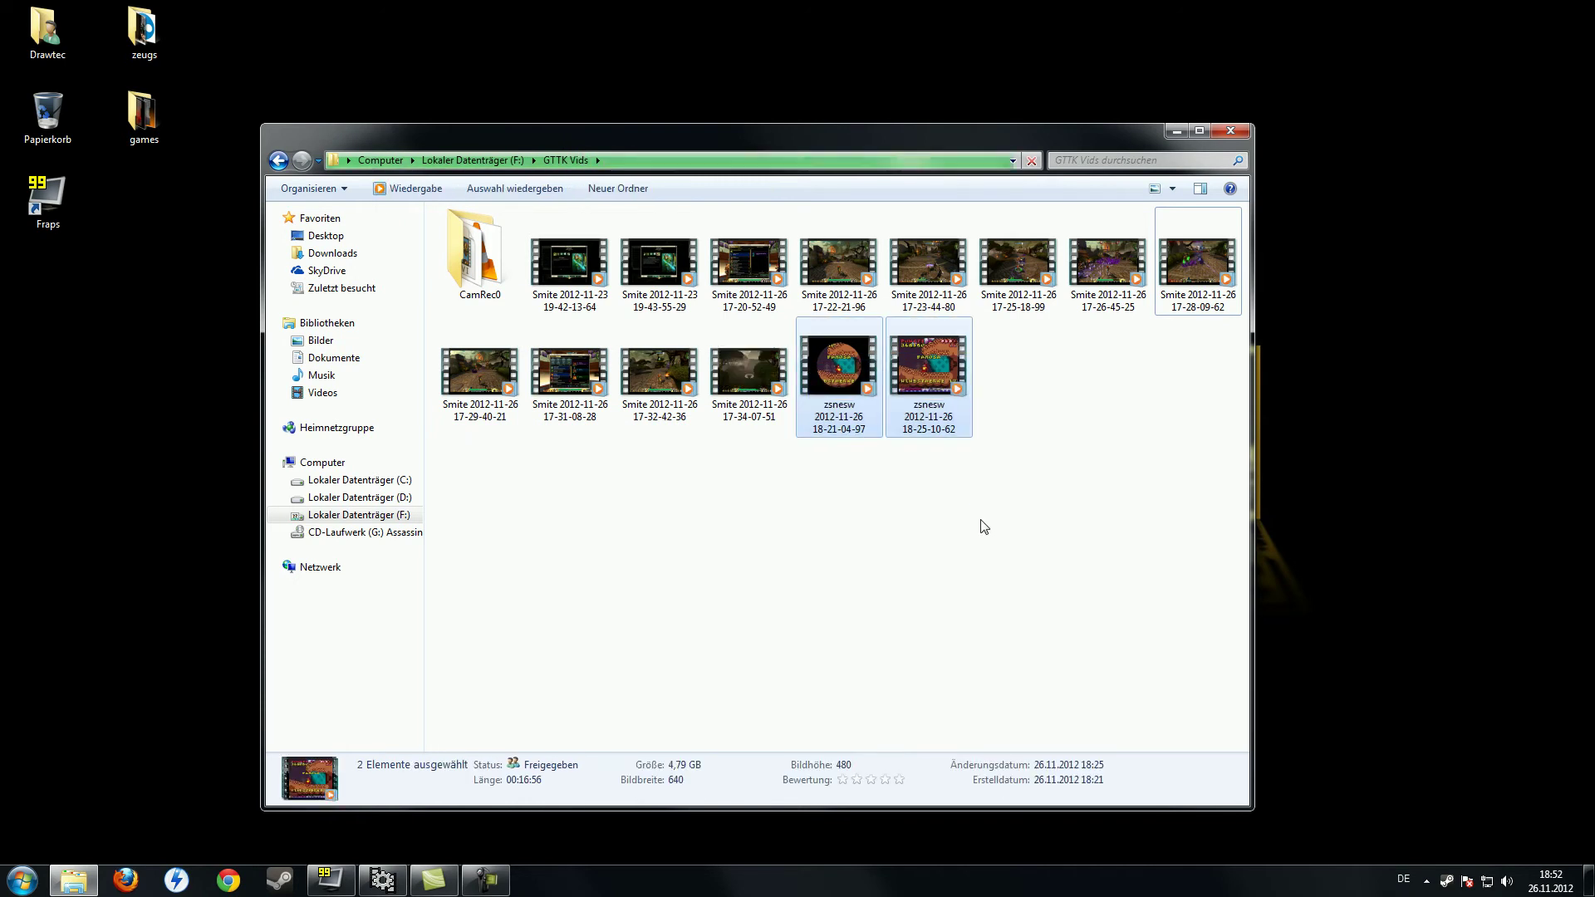
left_click(1110, 452)
left_click(1231, 130)
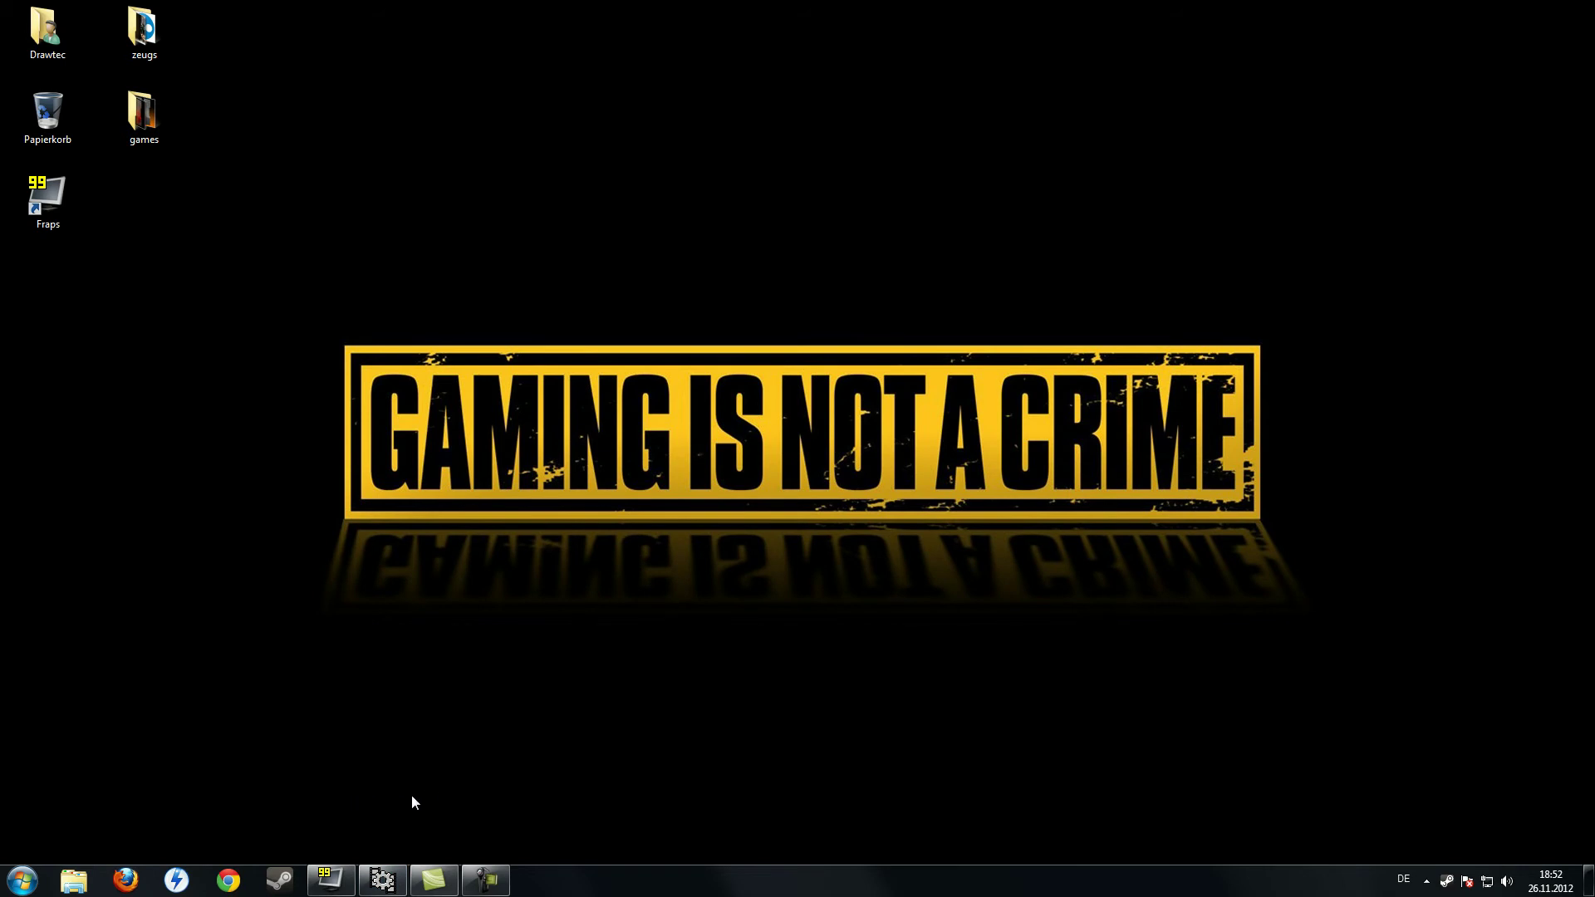
left_click(382, 879)
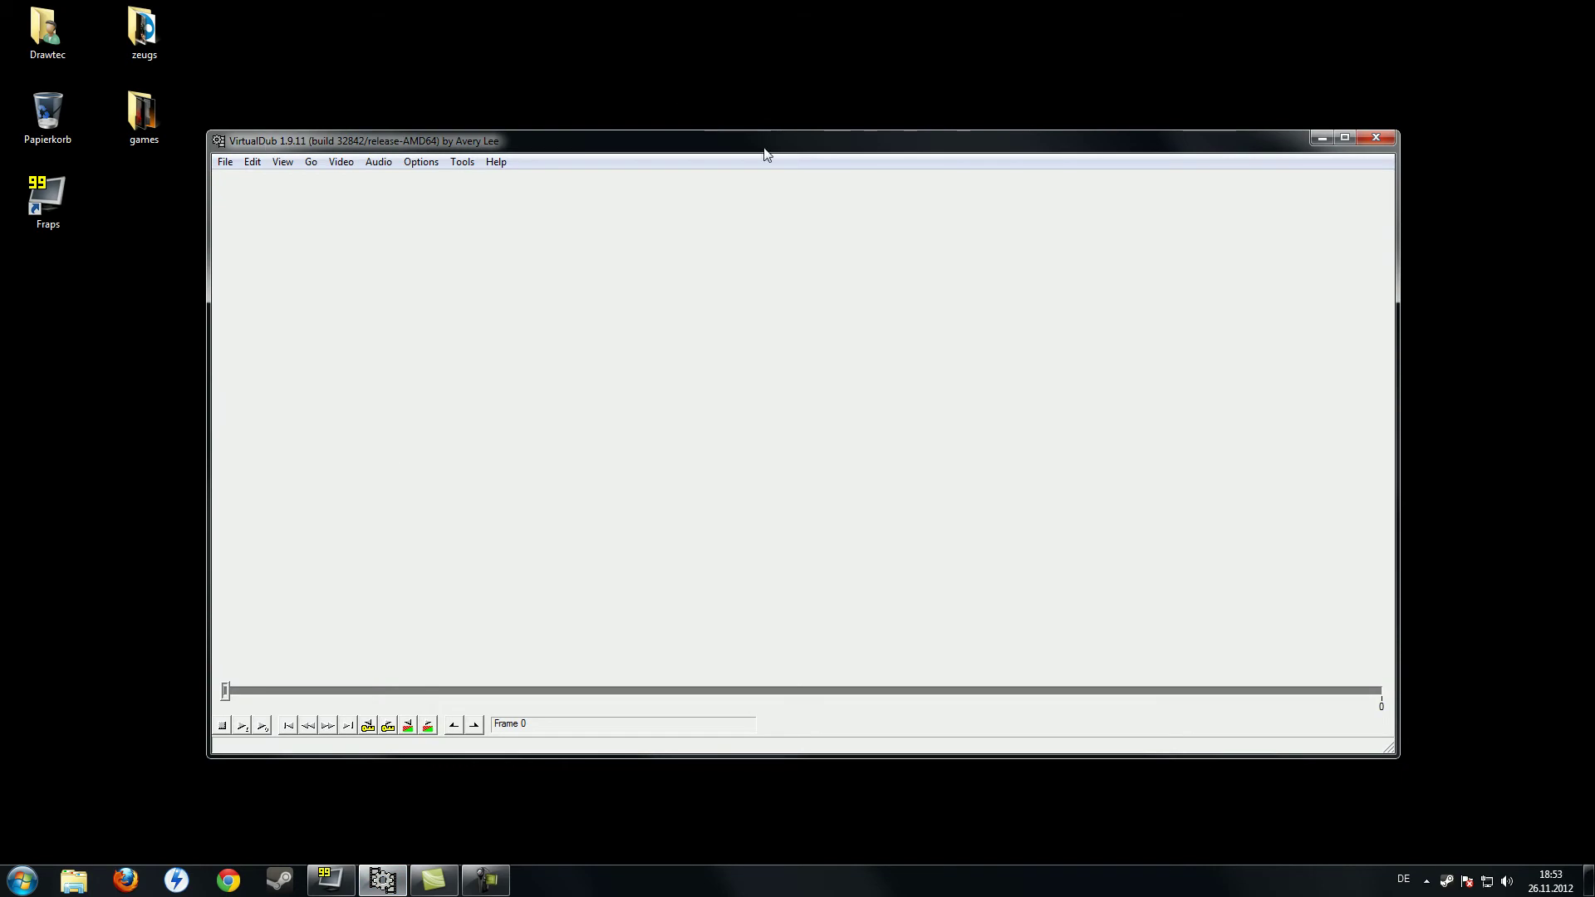
left_click(225, 162)
left_click(297, 183)
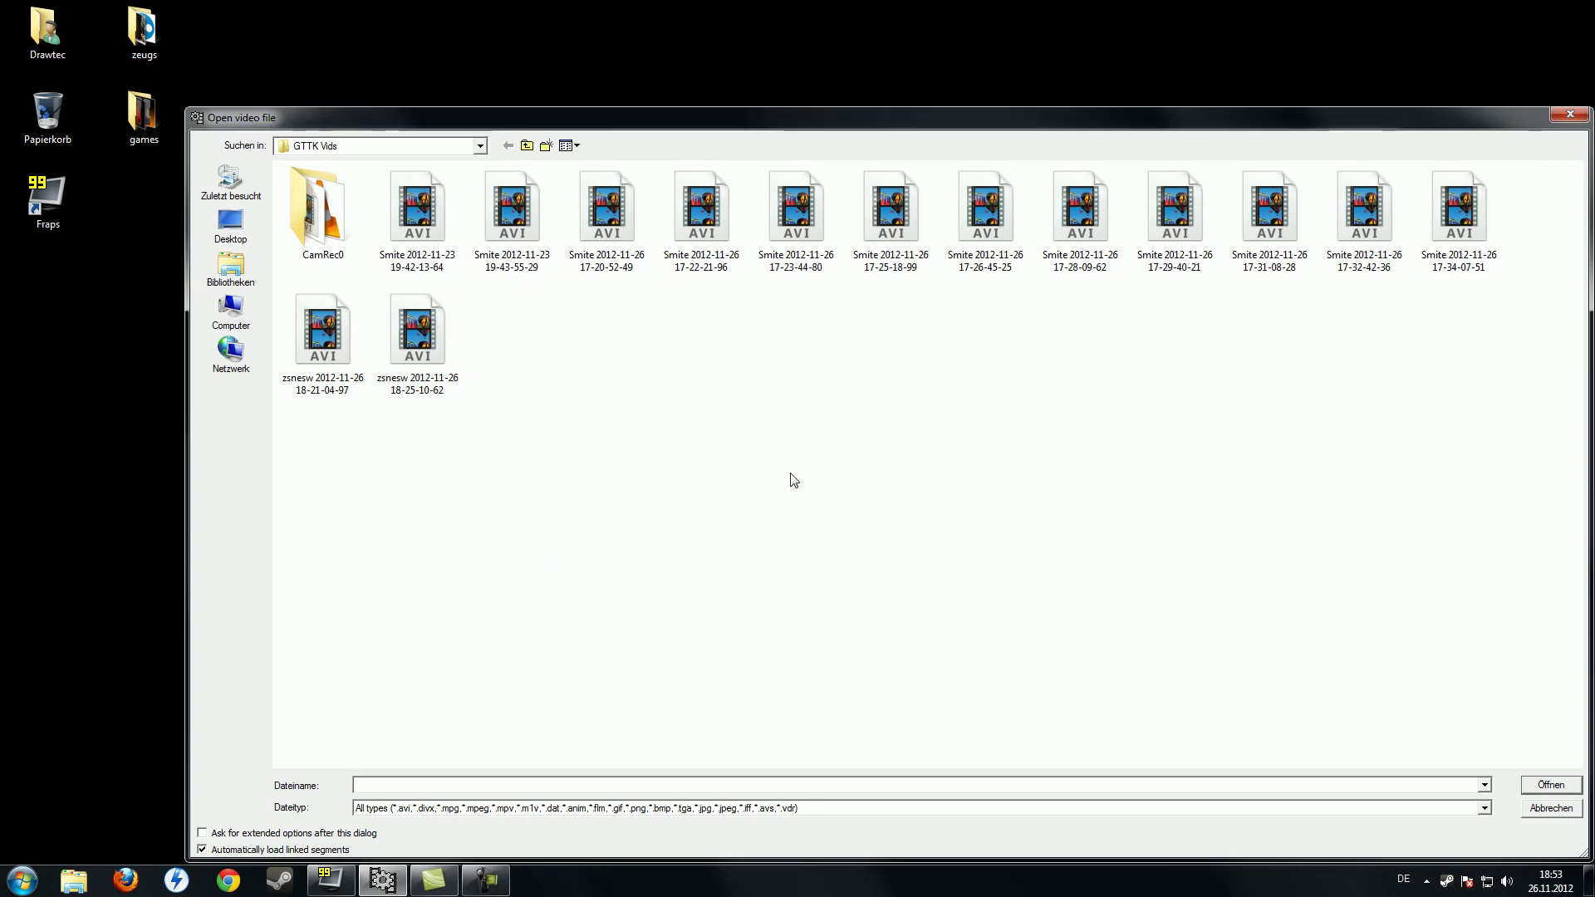
double_click(339, 349)
key("alt+f")
key("a")
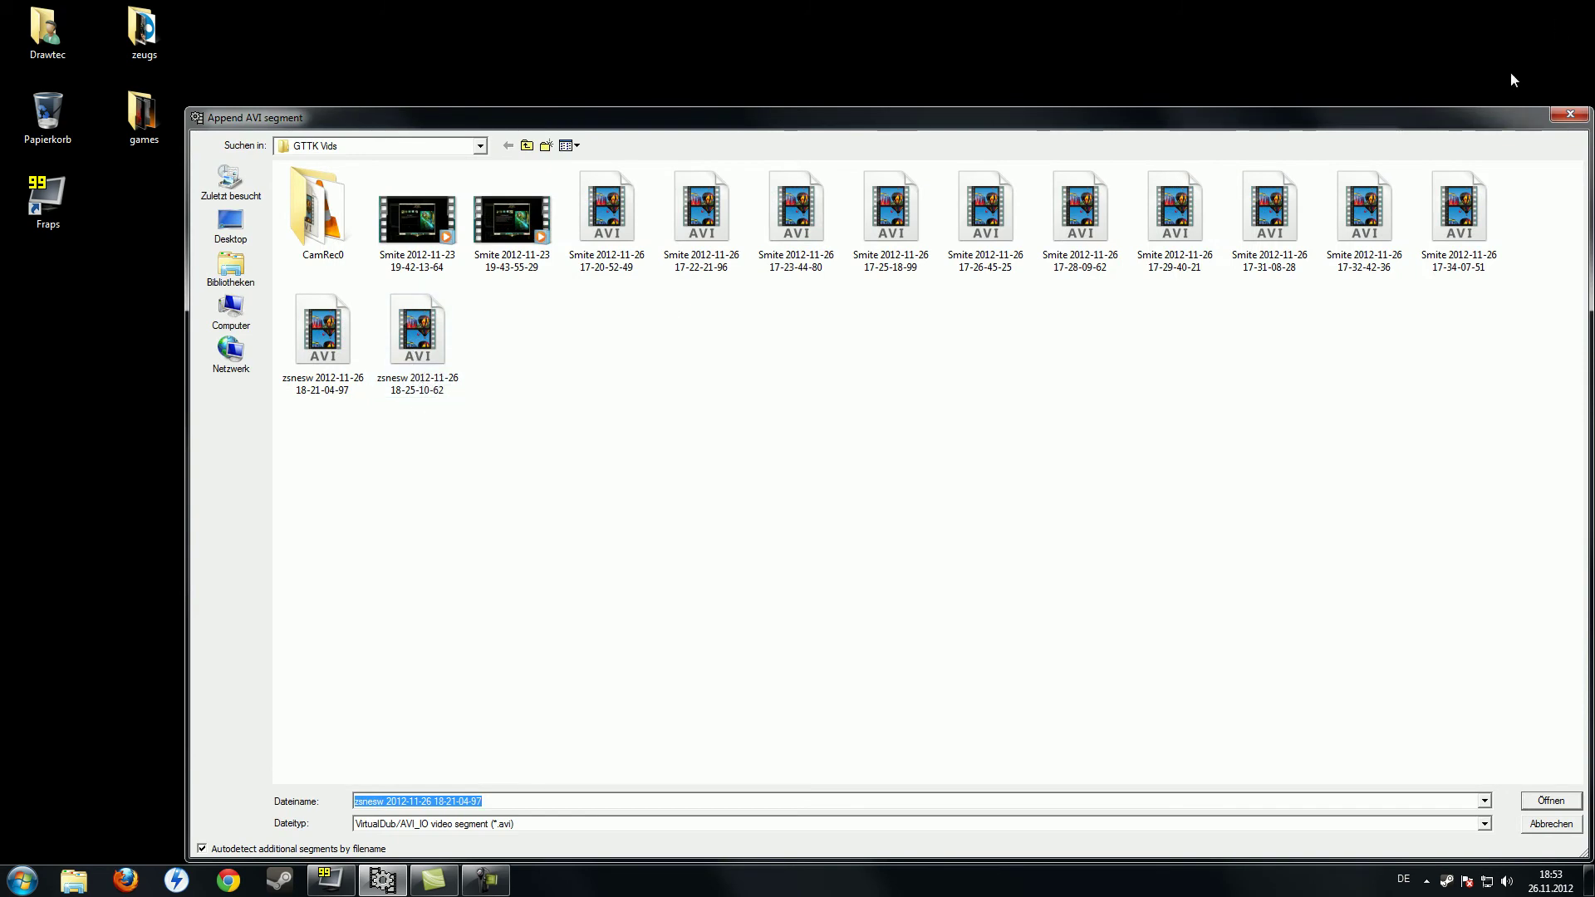
left_click(1570, 114)
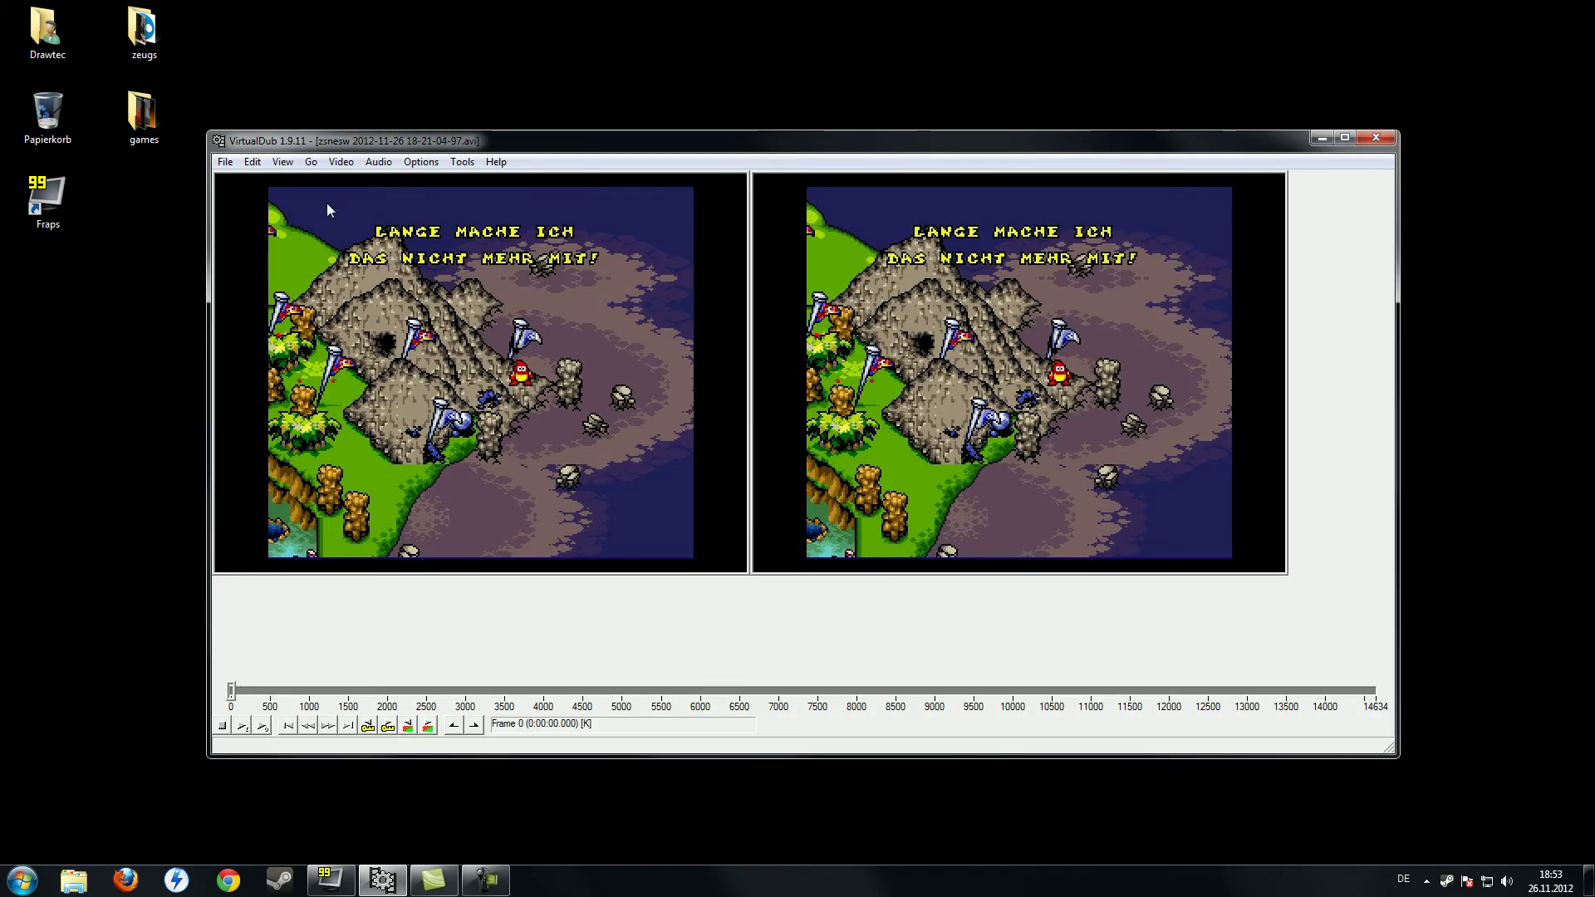
left_click(223, 161)
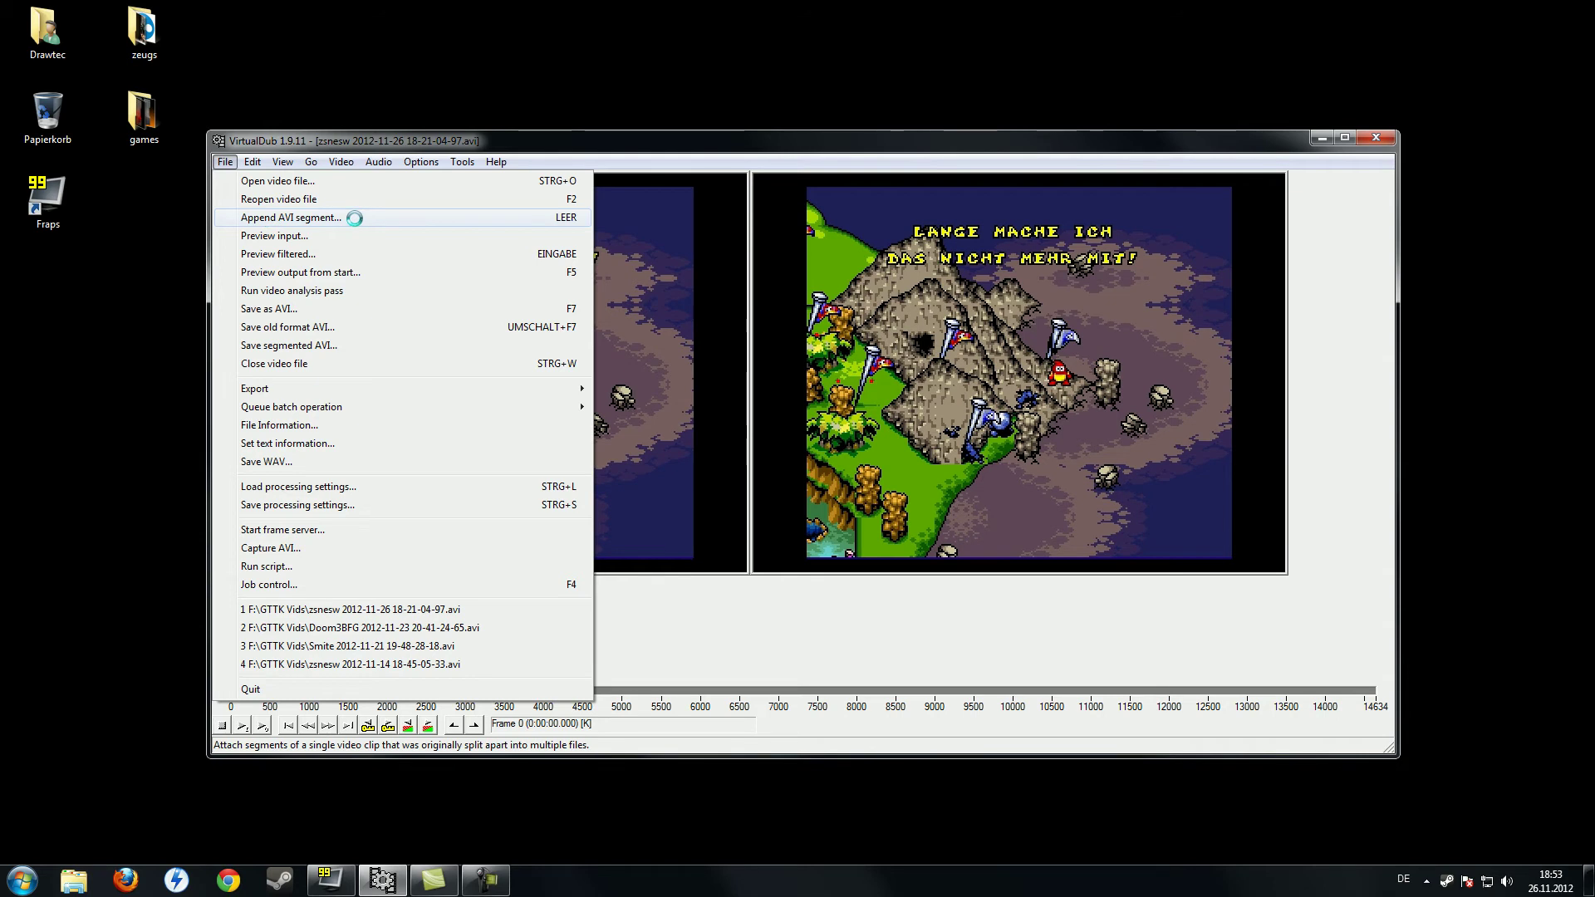
left_click(303, 217)
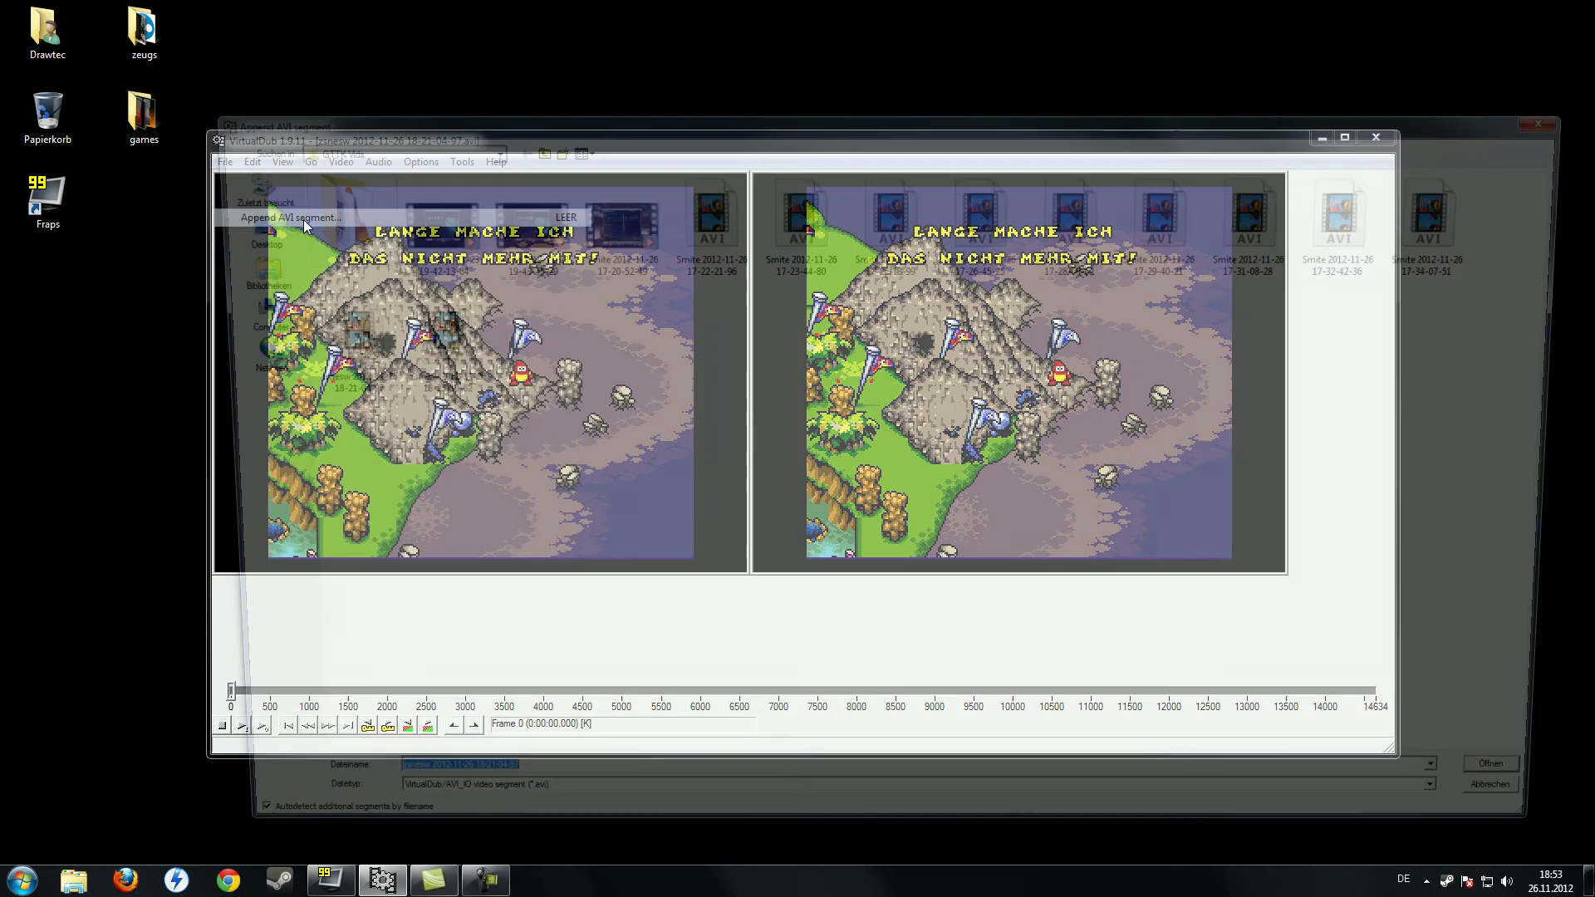
left_click(407, 348)
double_click(401, 347)
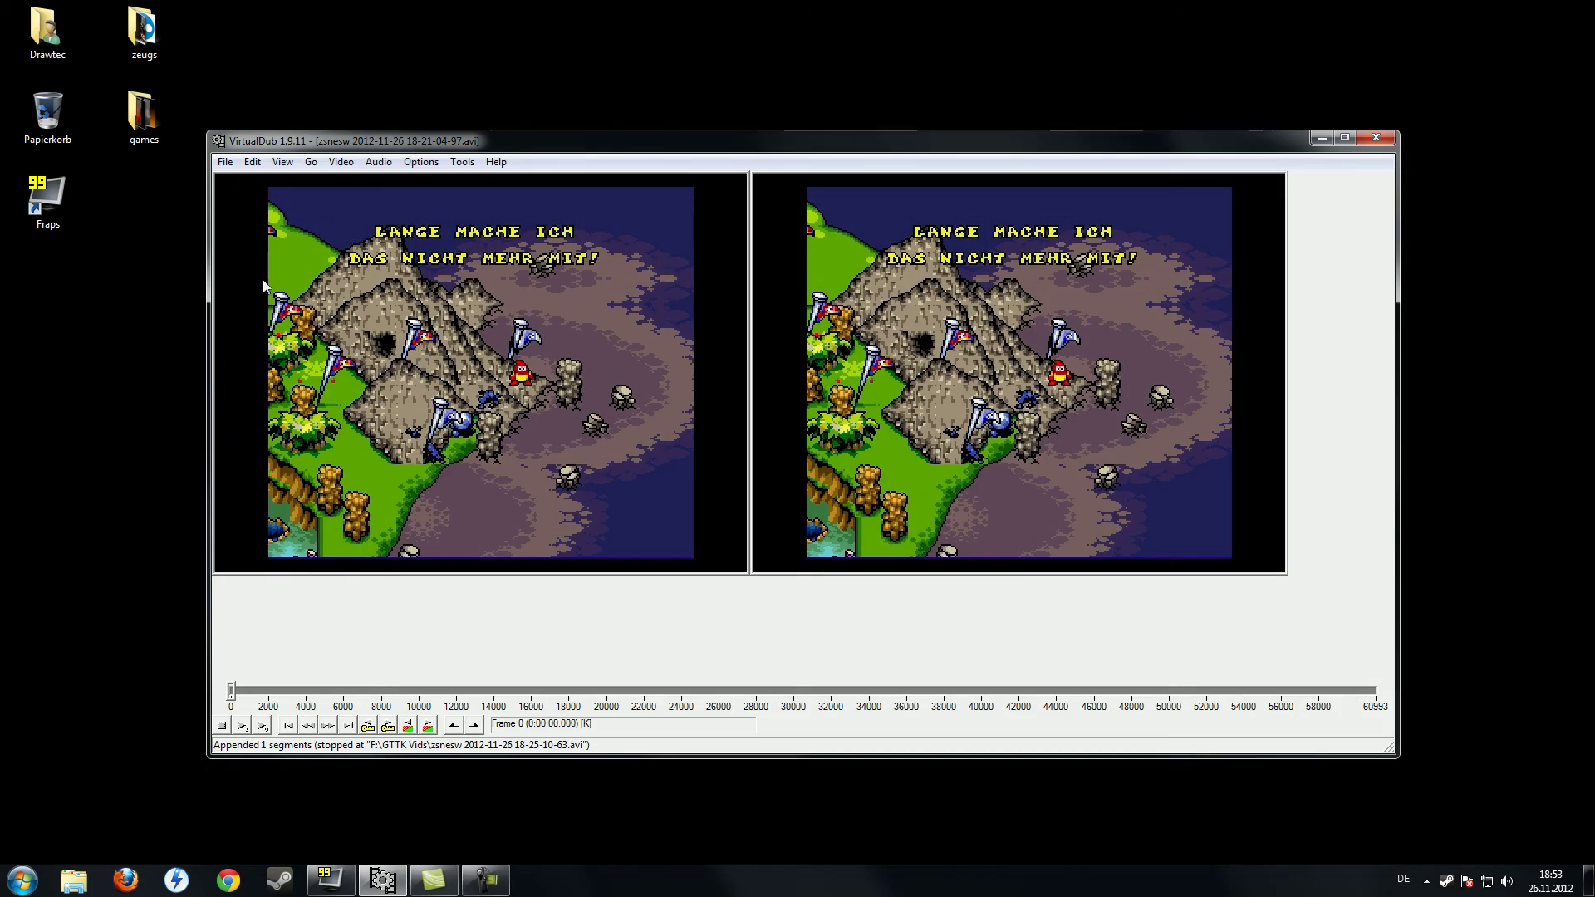
Check which keyboard shortcut is bound to the File.Append command, and compare it with the file commands.
left_click(222, 162)
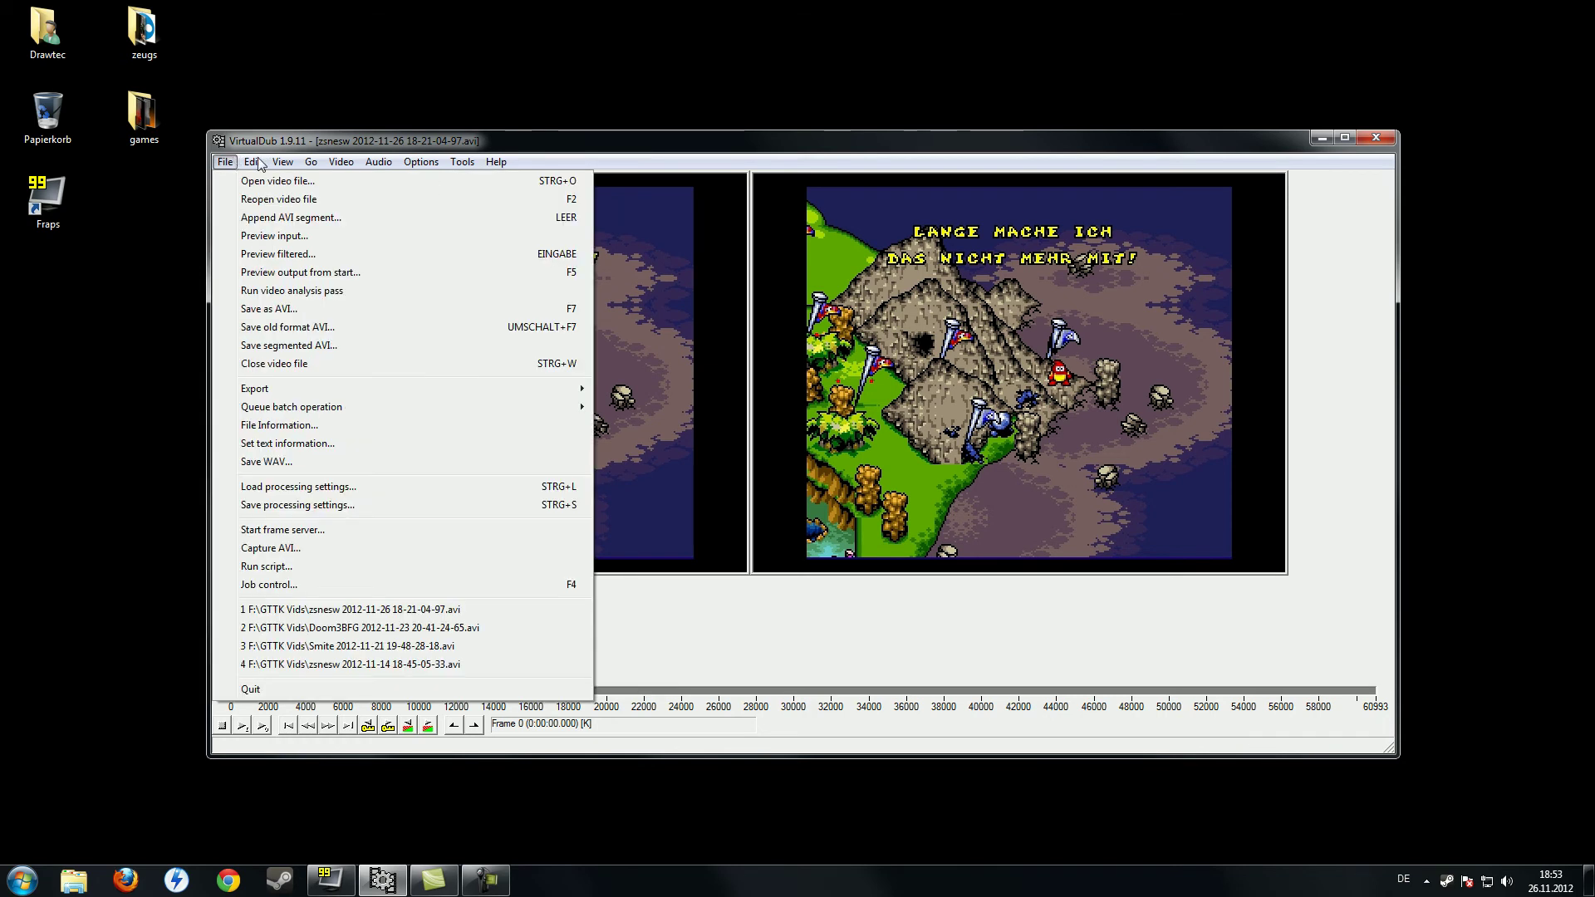
mouse_move(431, 163)
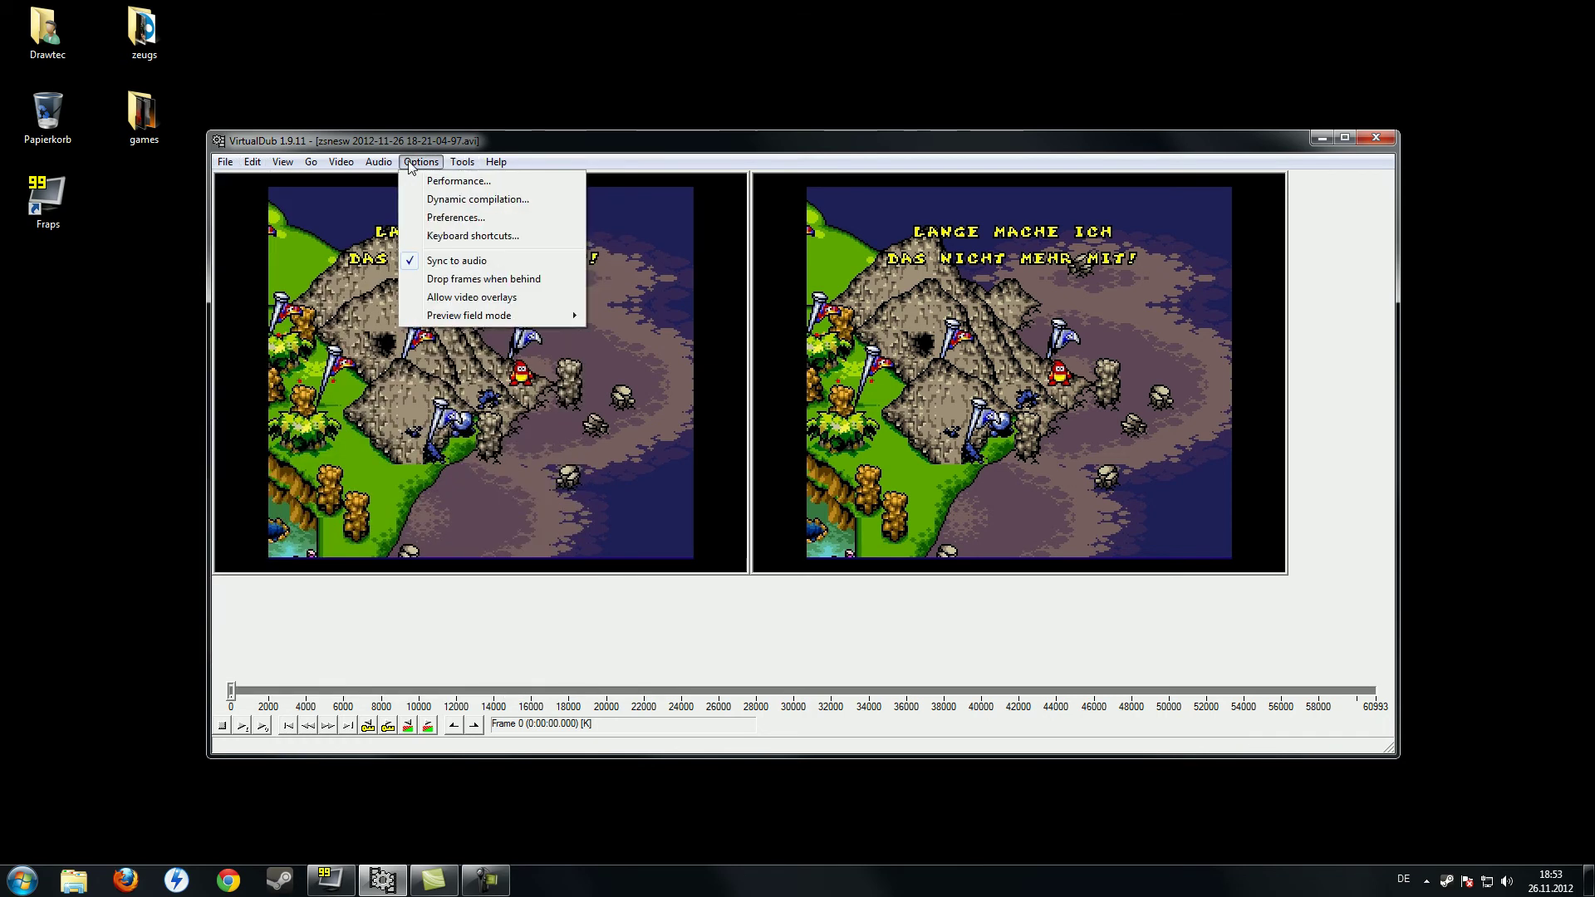
left_click(441, 237)
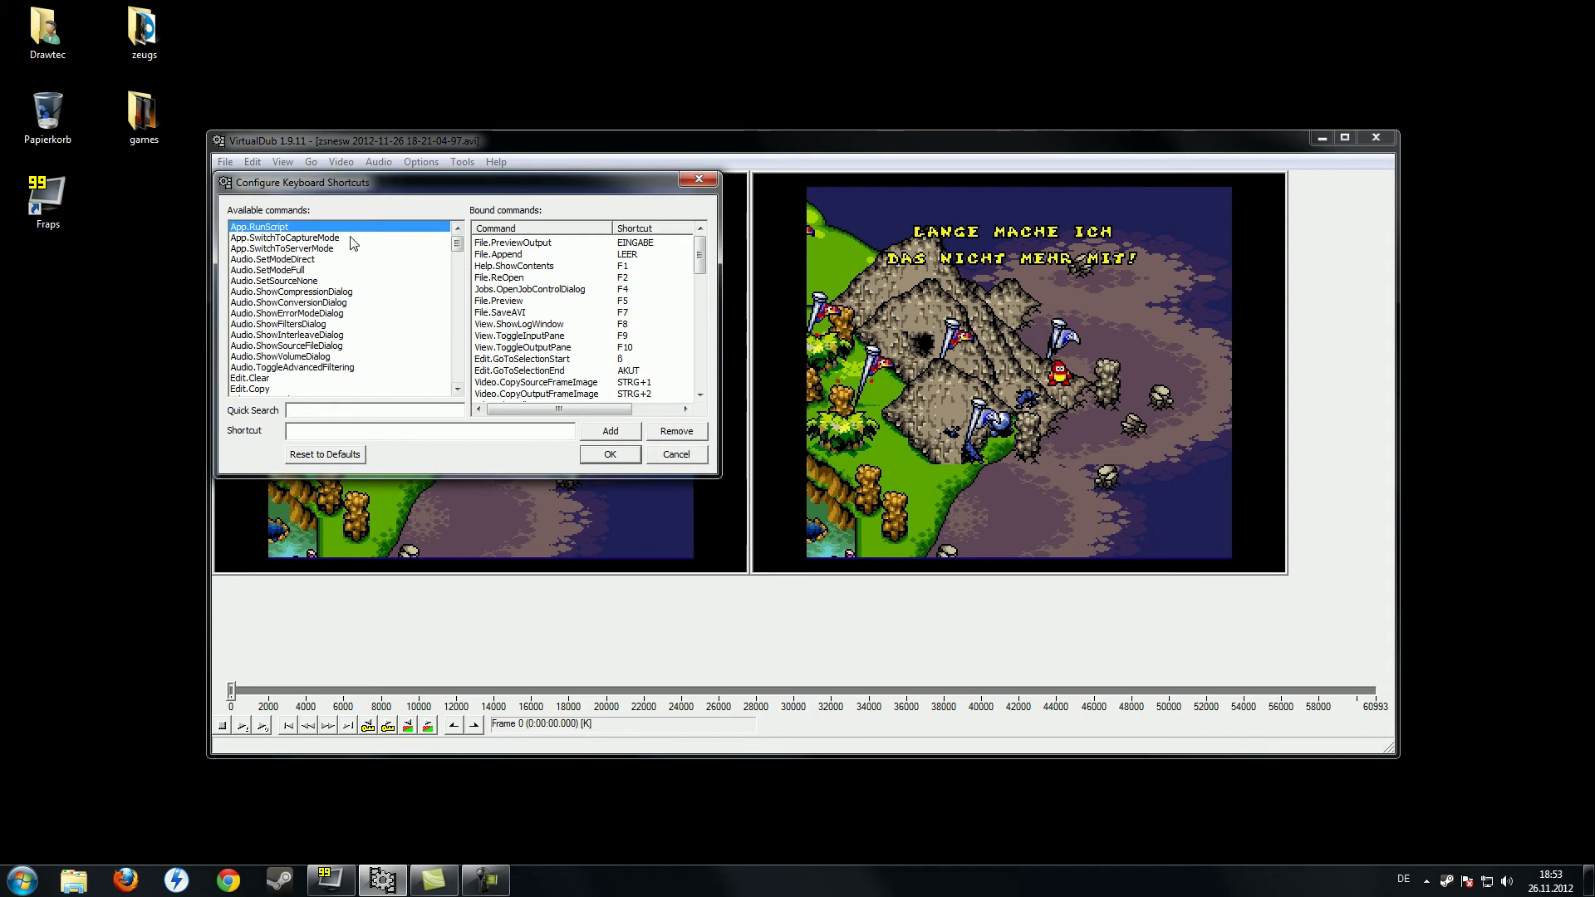
left_click(497, 254)
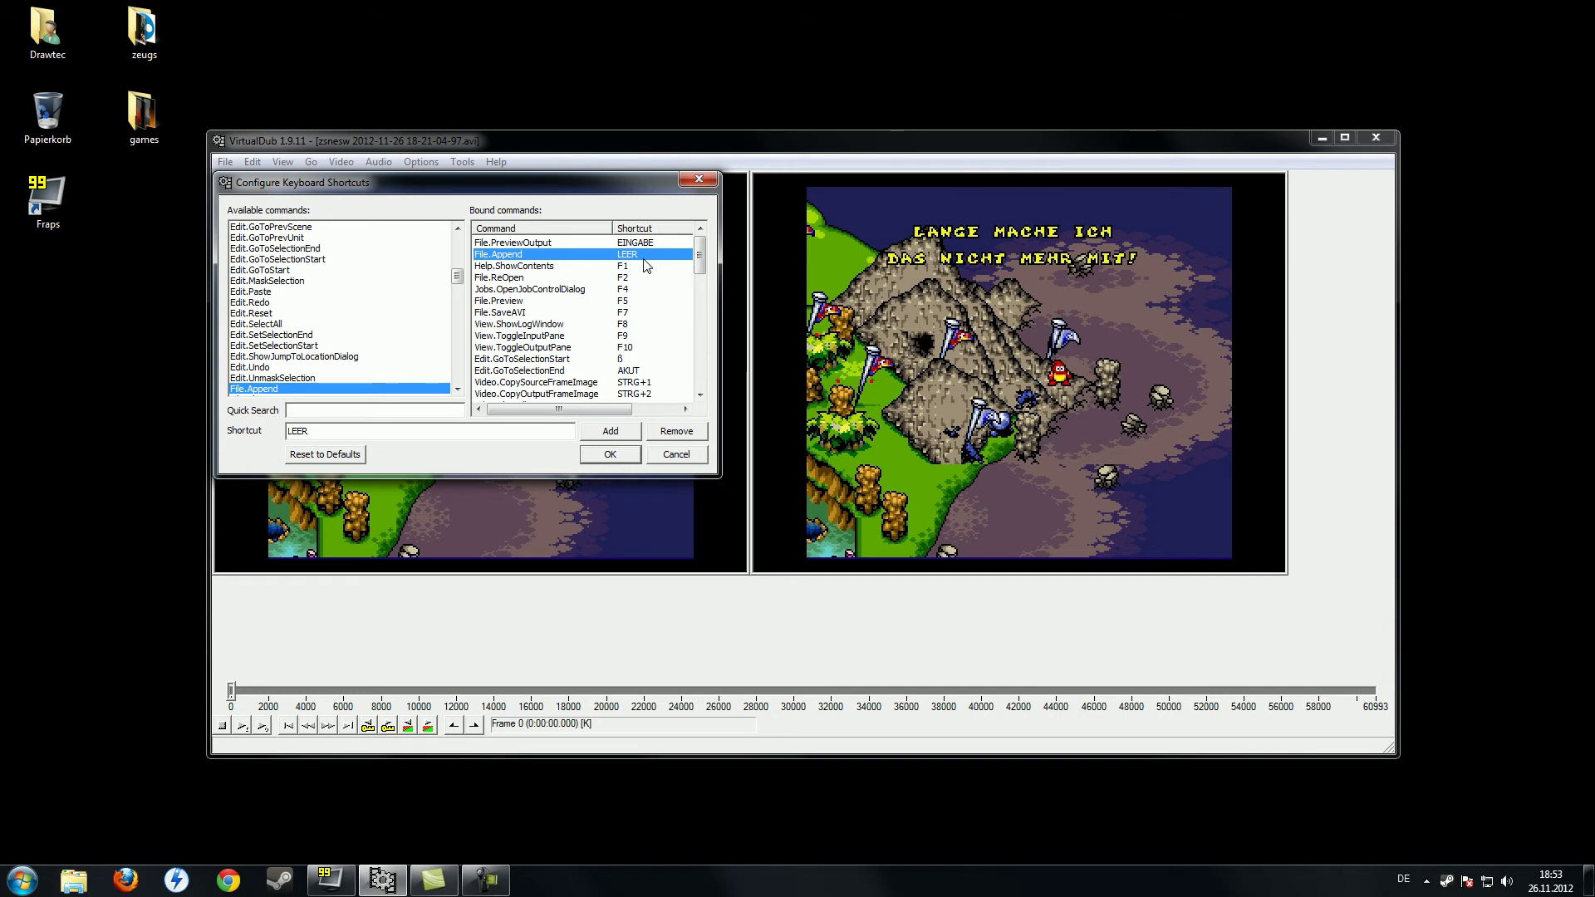
left_click(616, 454)
left_click(226, 164)
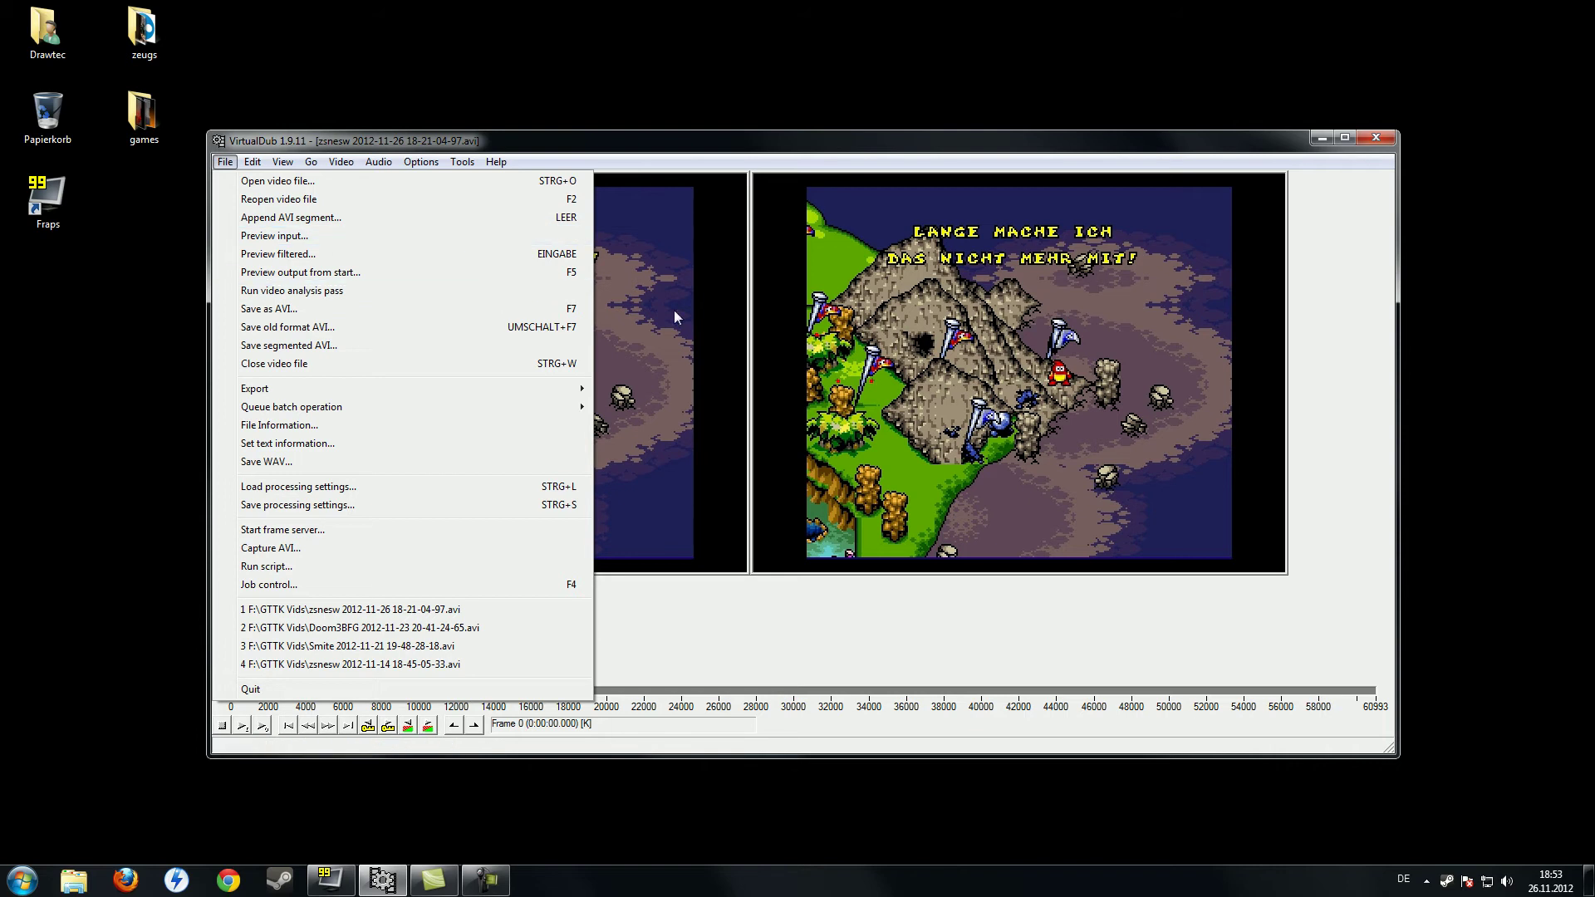
left_click(812, 656)
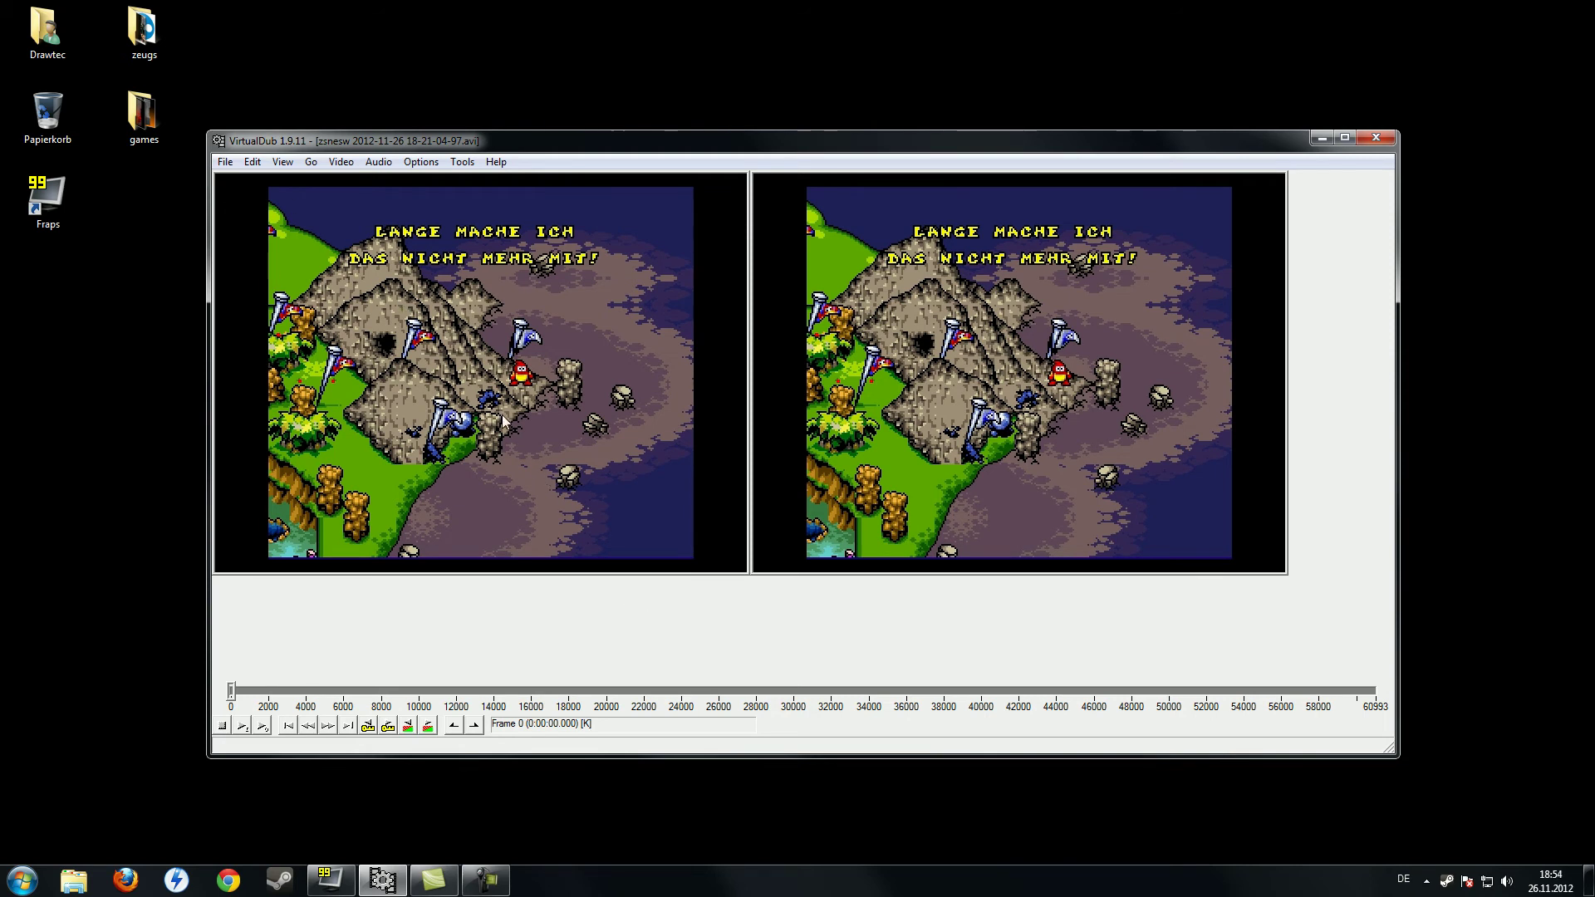
key("alt+f")
key("a")
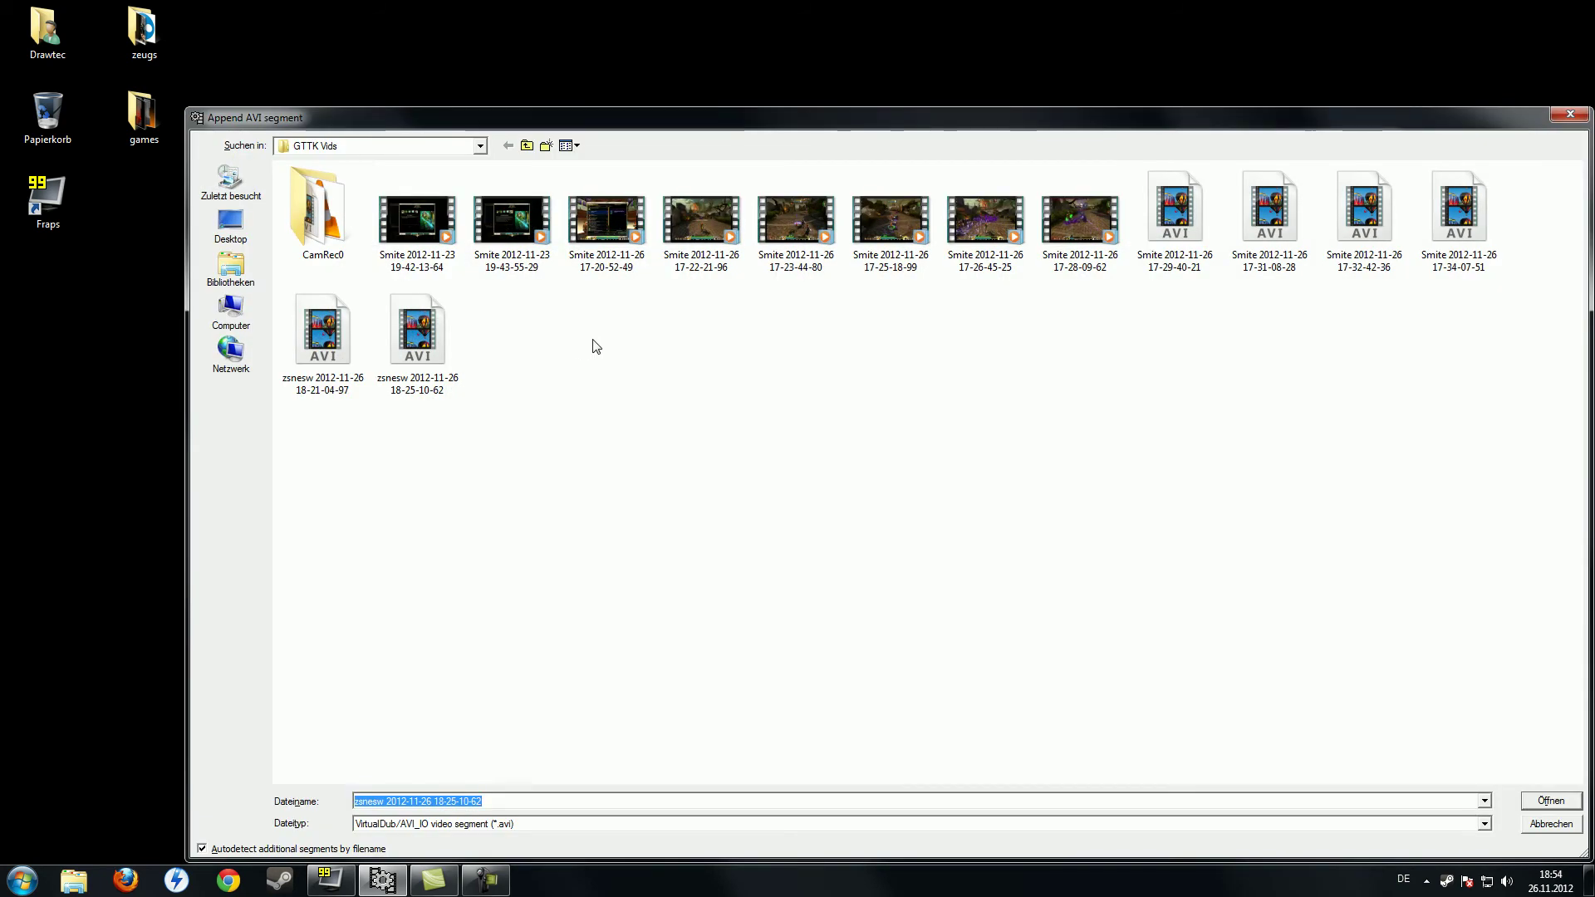
key("BackSpace")
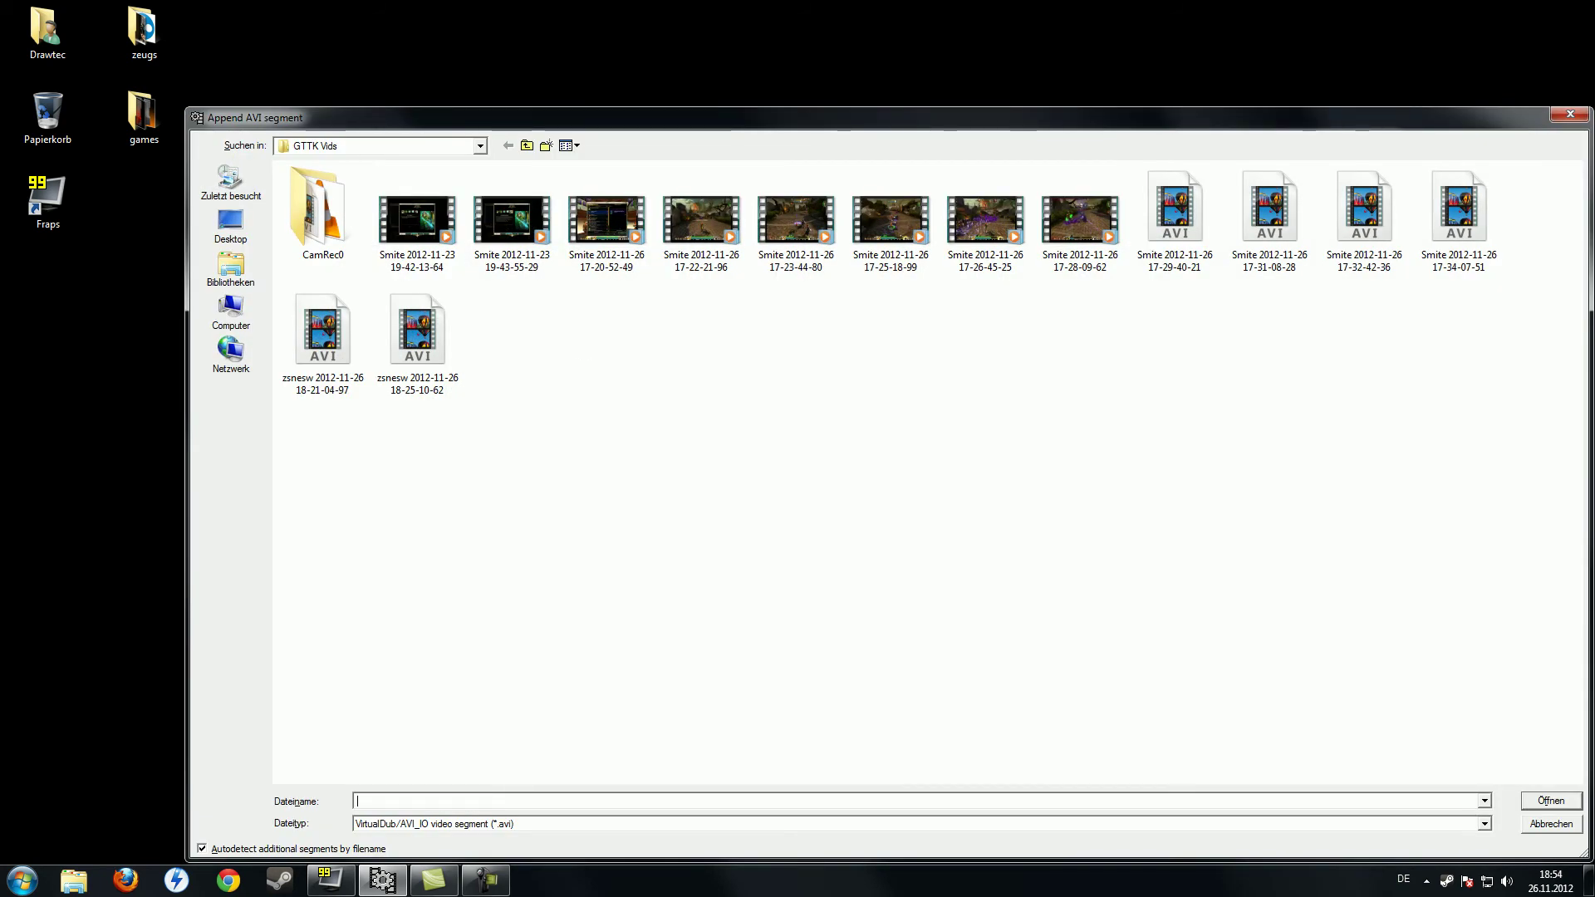
key("Escape")
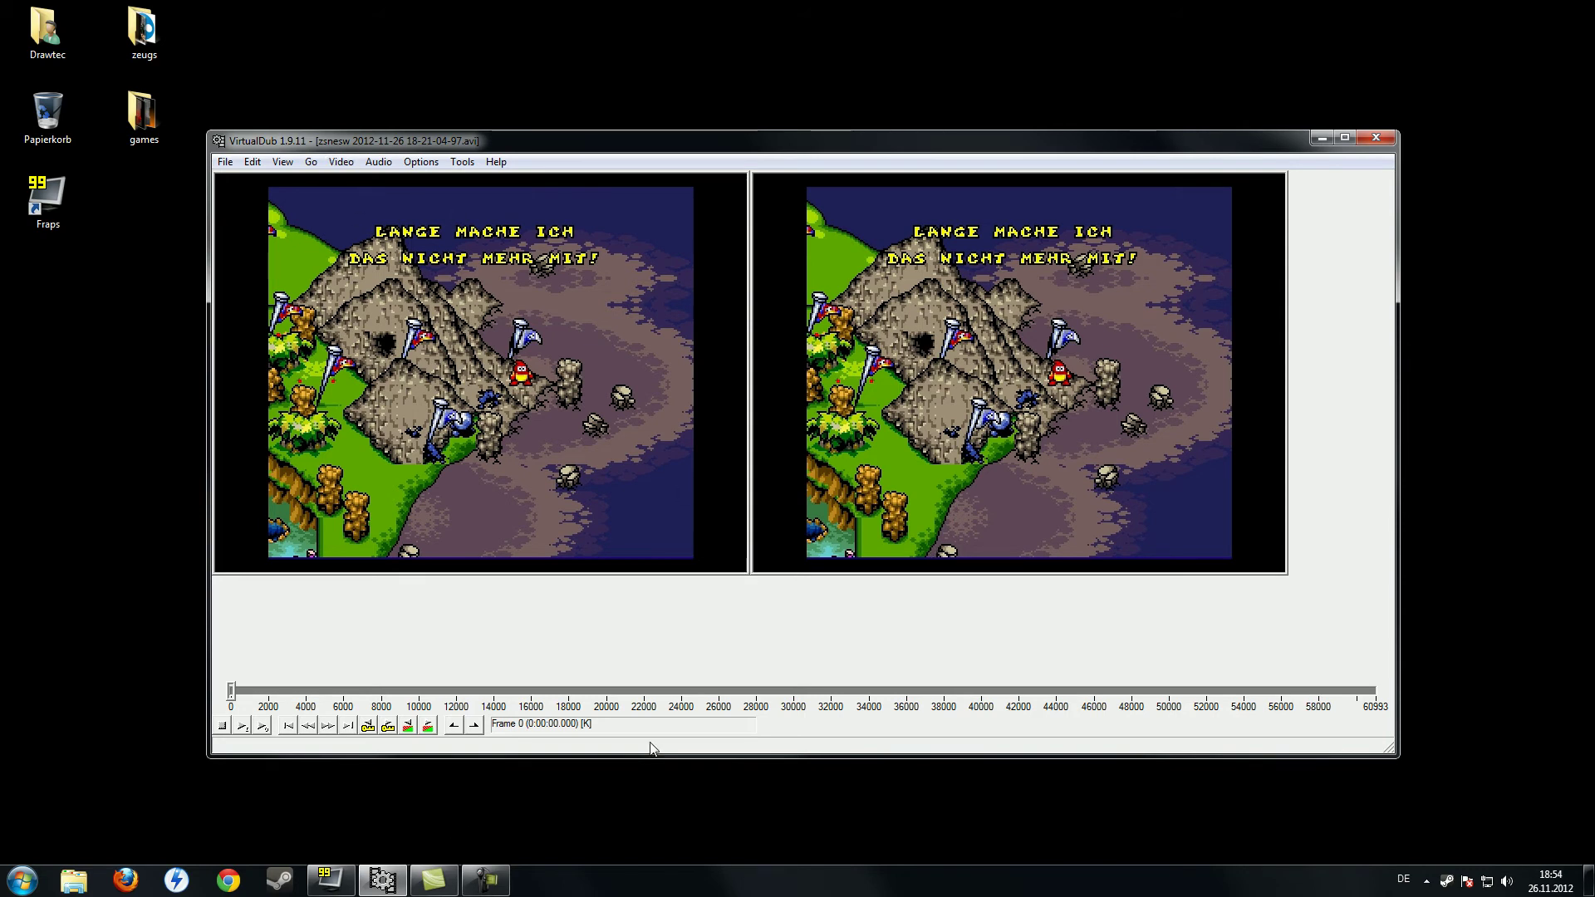
Move the playback position to about frame 25912 of the combined video and review the available editing commands.
left_click_drag(762, 696, 718, 691)
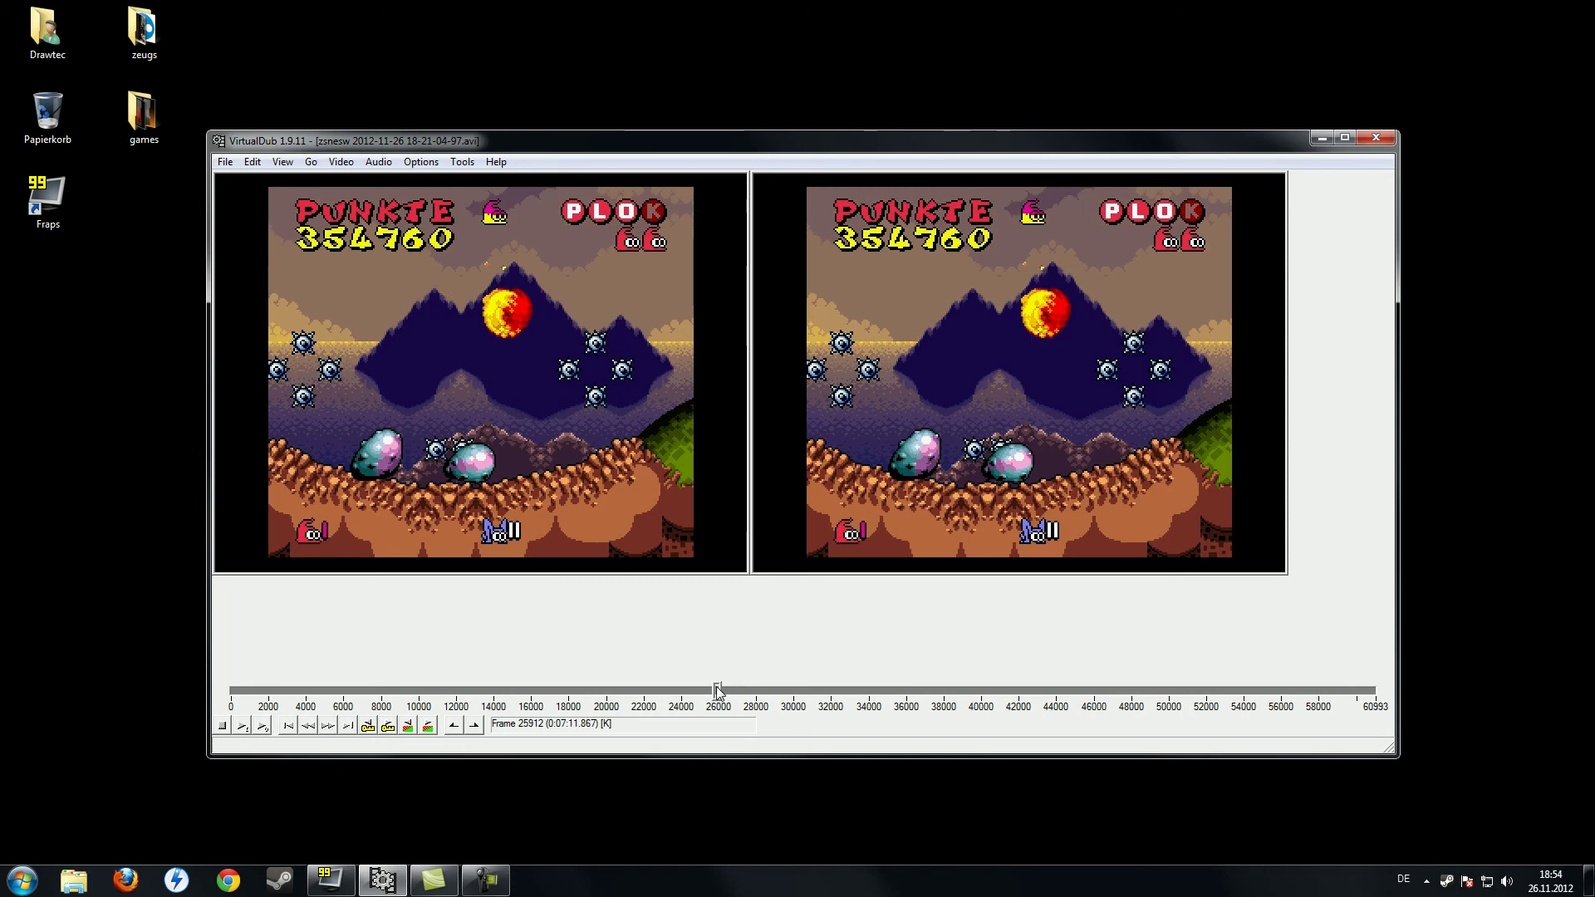
left_click(252, 161)
mouse_move(229, 163)
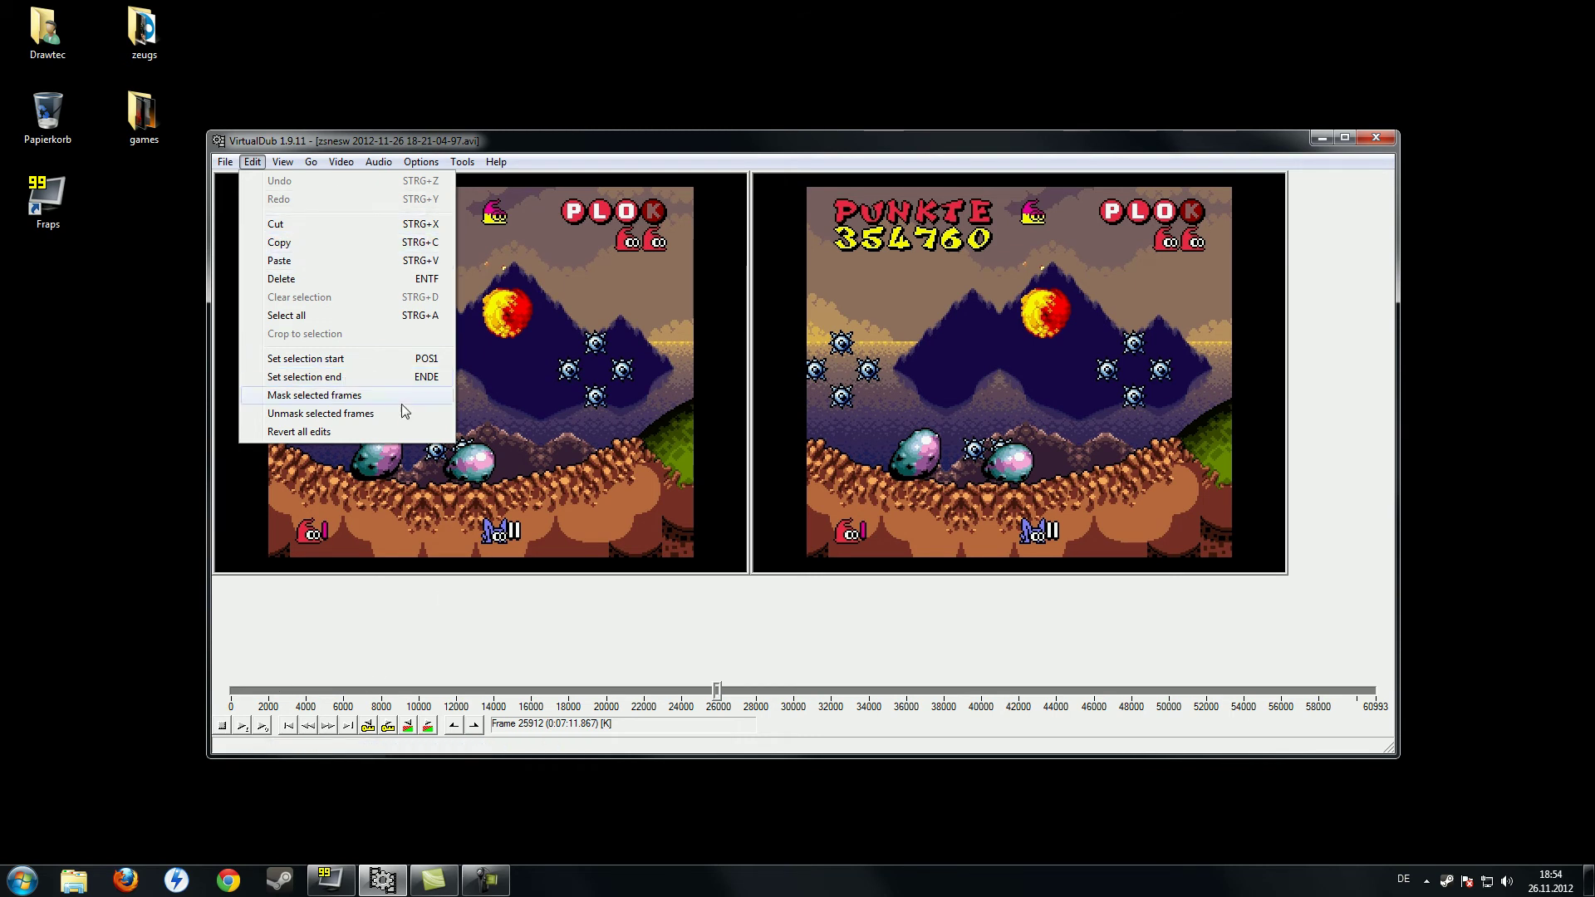
left_click(582, 614)
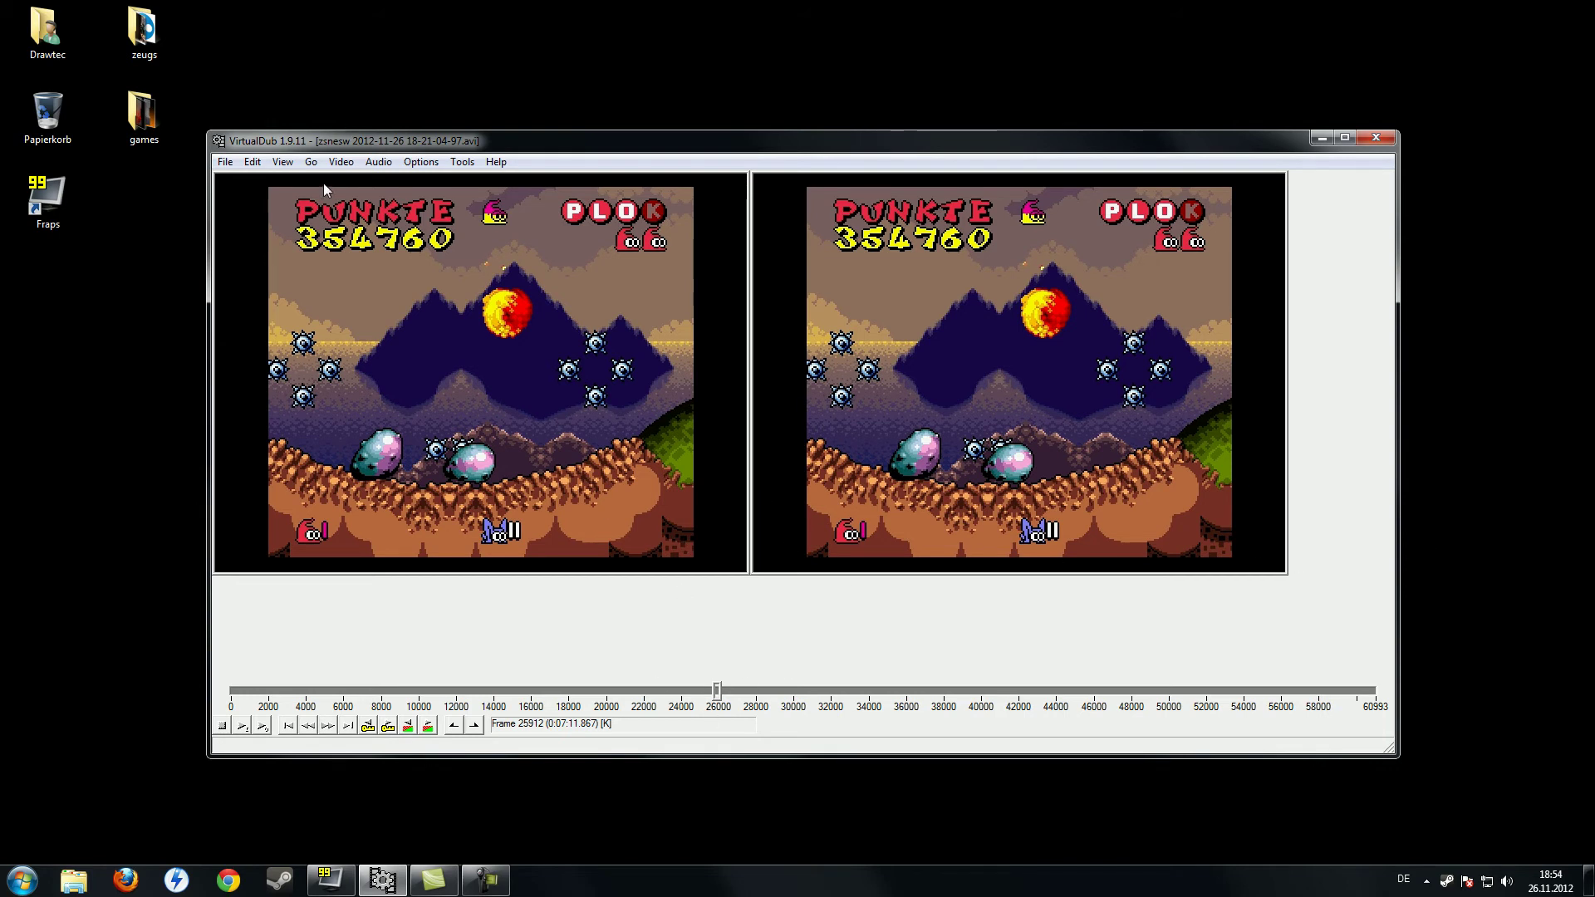
Open the video compression settings and select the Xvid MPEG-4 Codec.
left_click(253, 166)
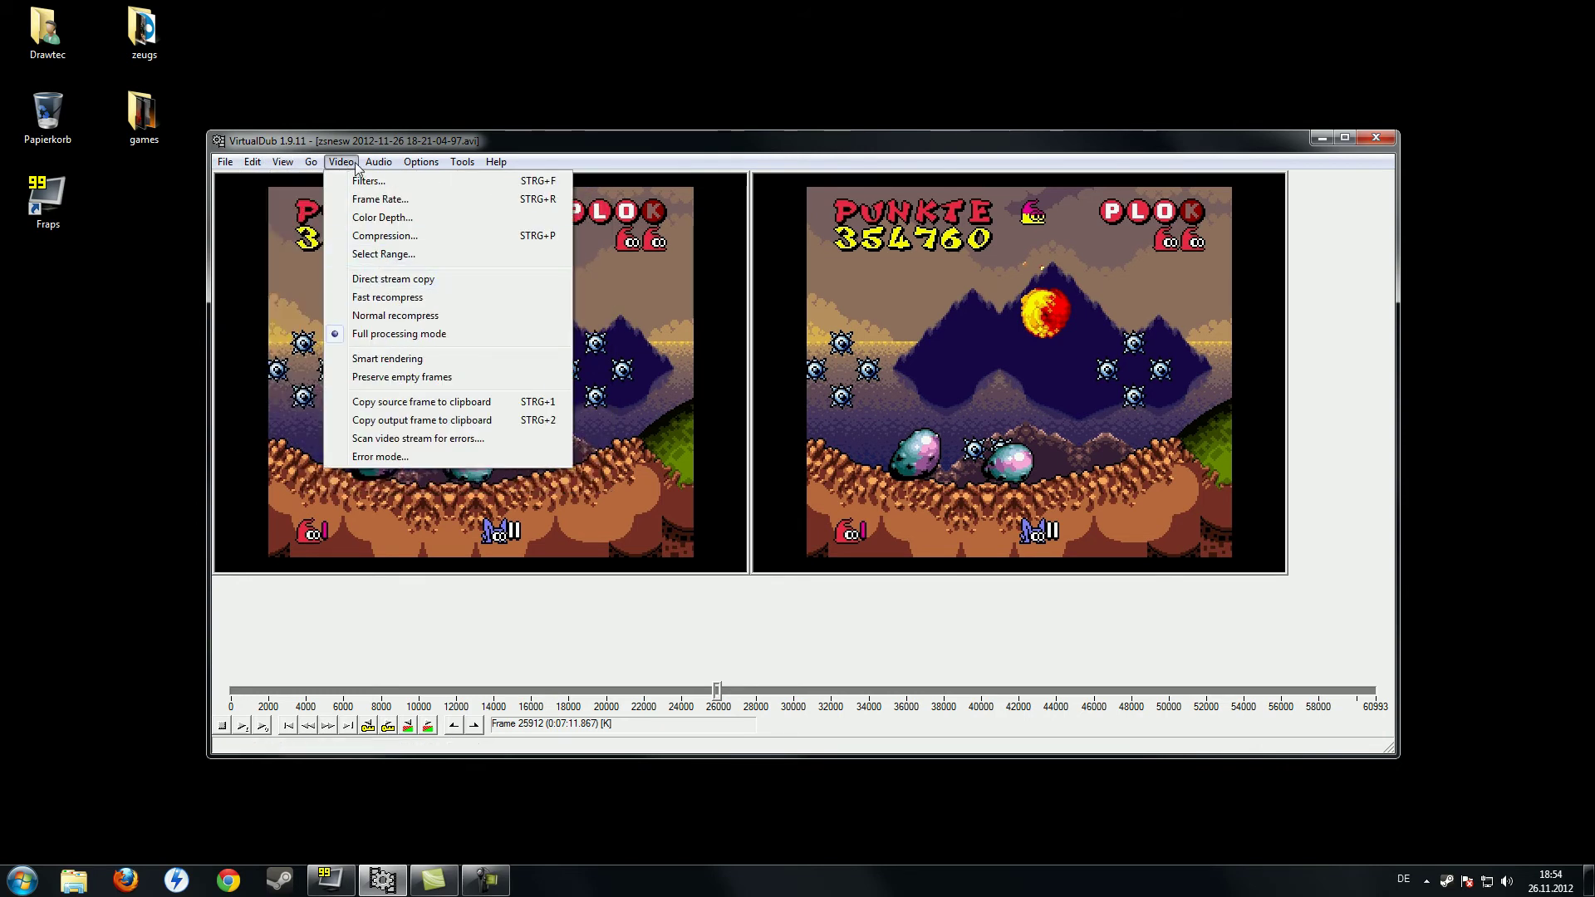
left_click(385, 236)
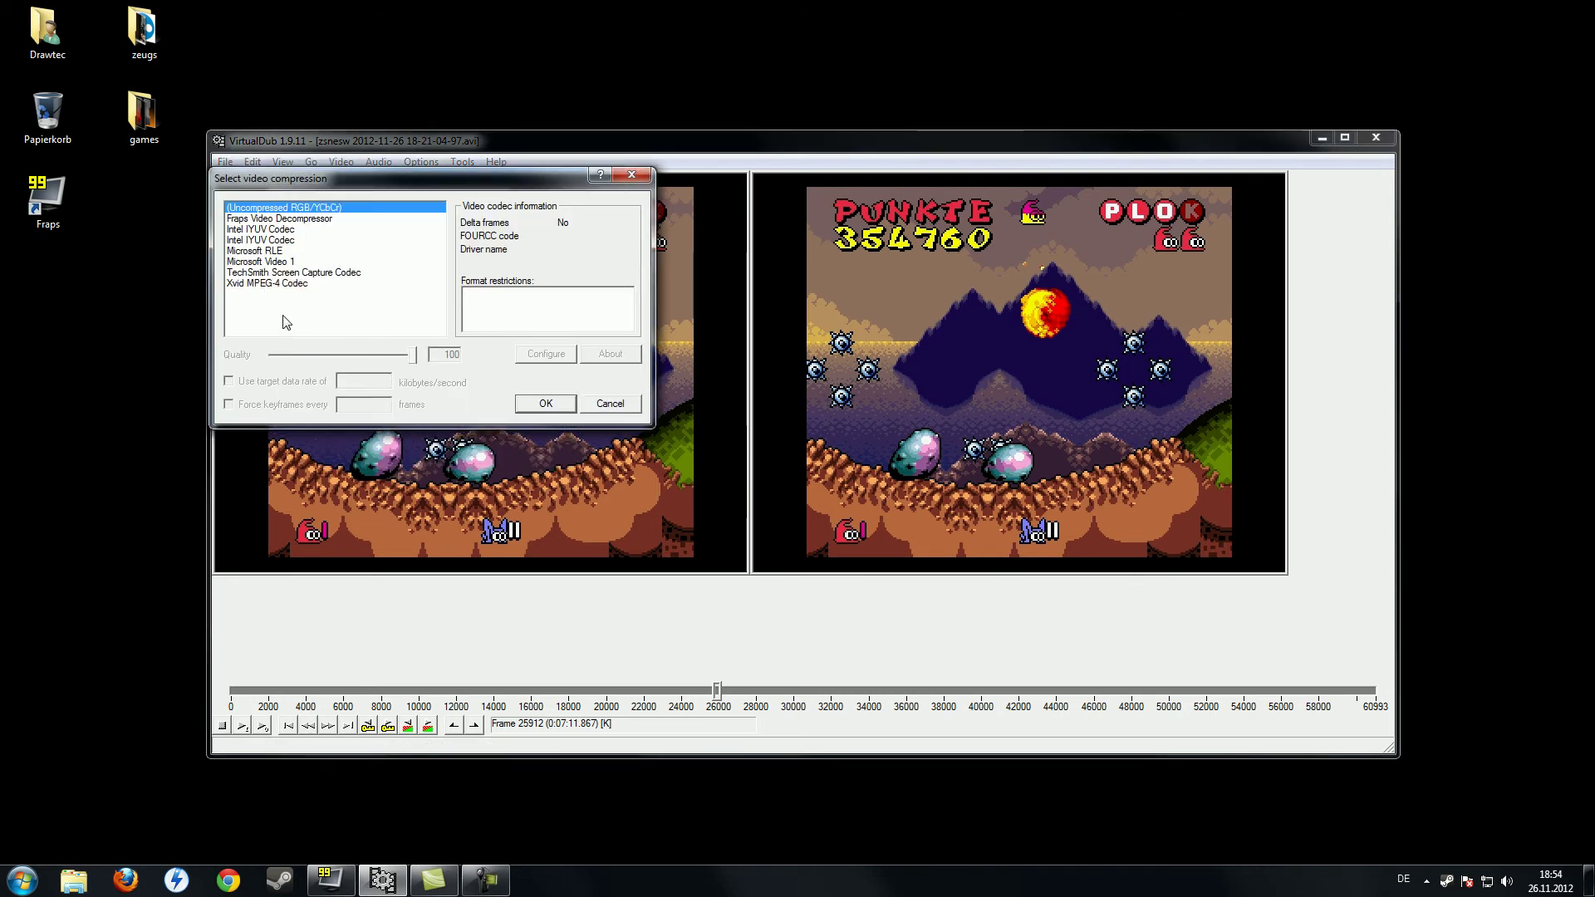
left_click(305, 219)
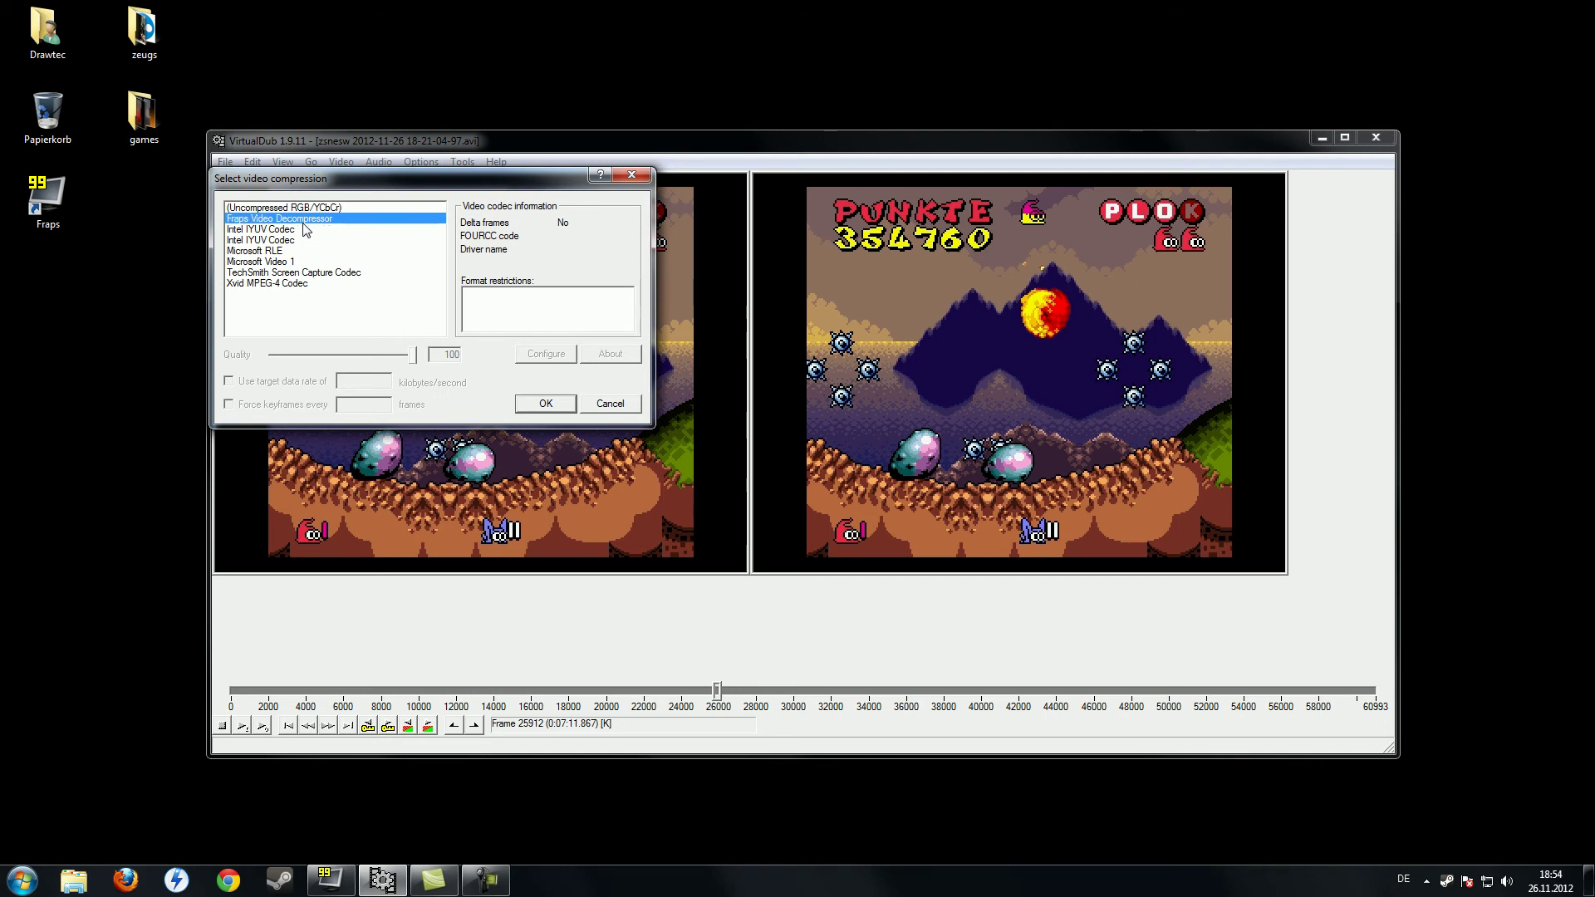
left_click(268, 283)
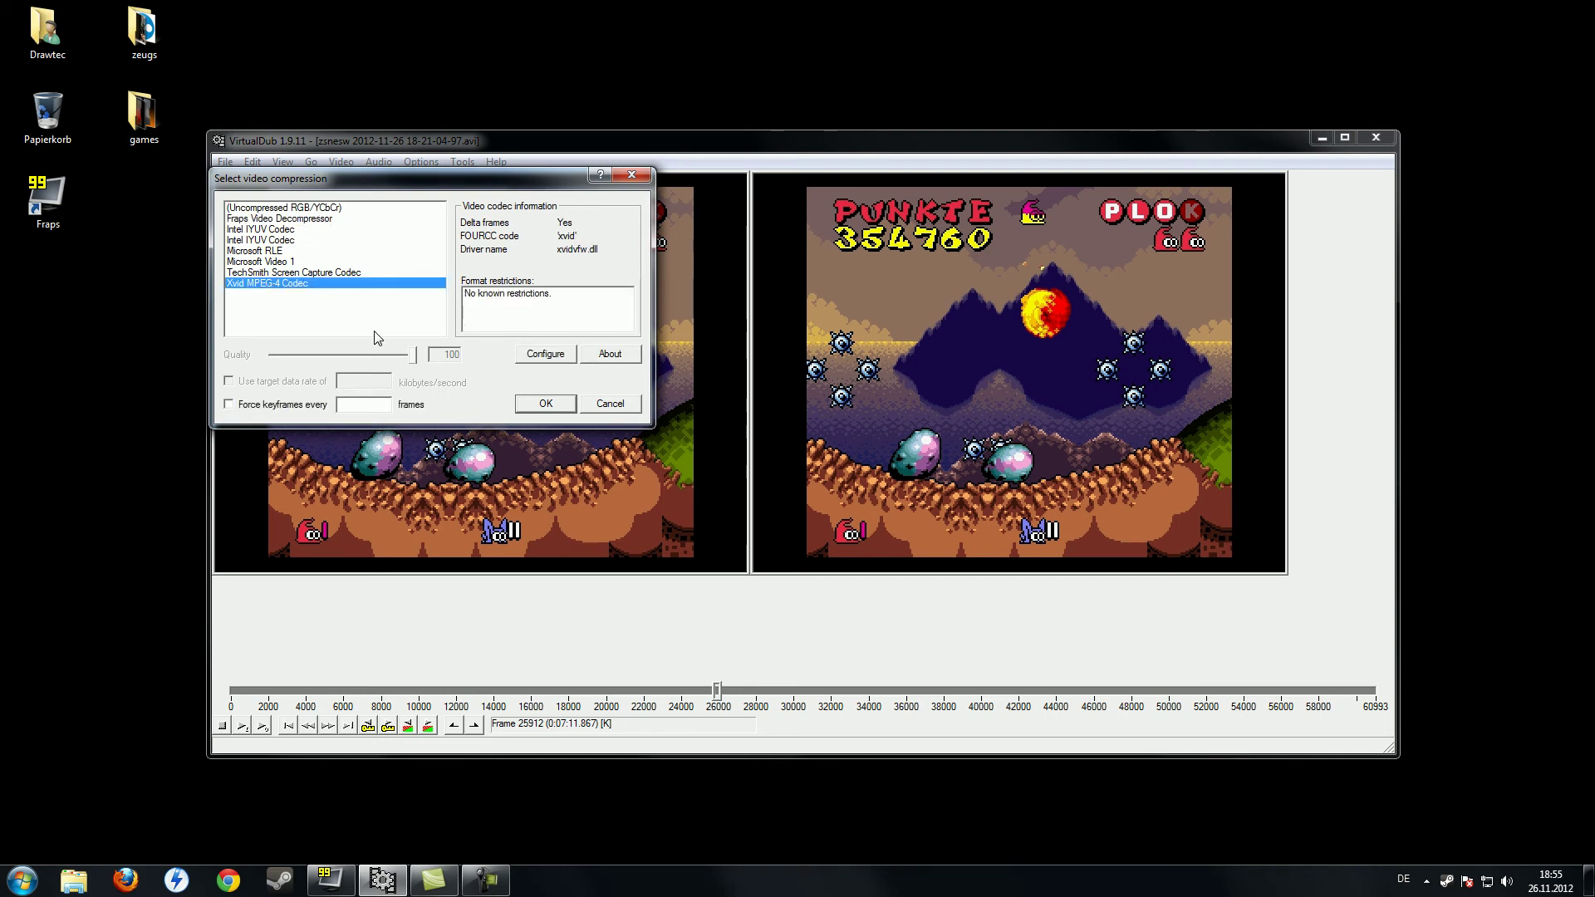
Try different target quantizer values in the Xvid configuration, look into its bitrate calculator, and close the configuration without accepting it.
left_click(545, 355)
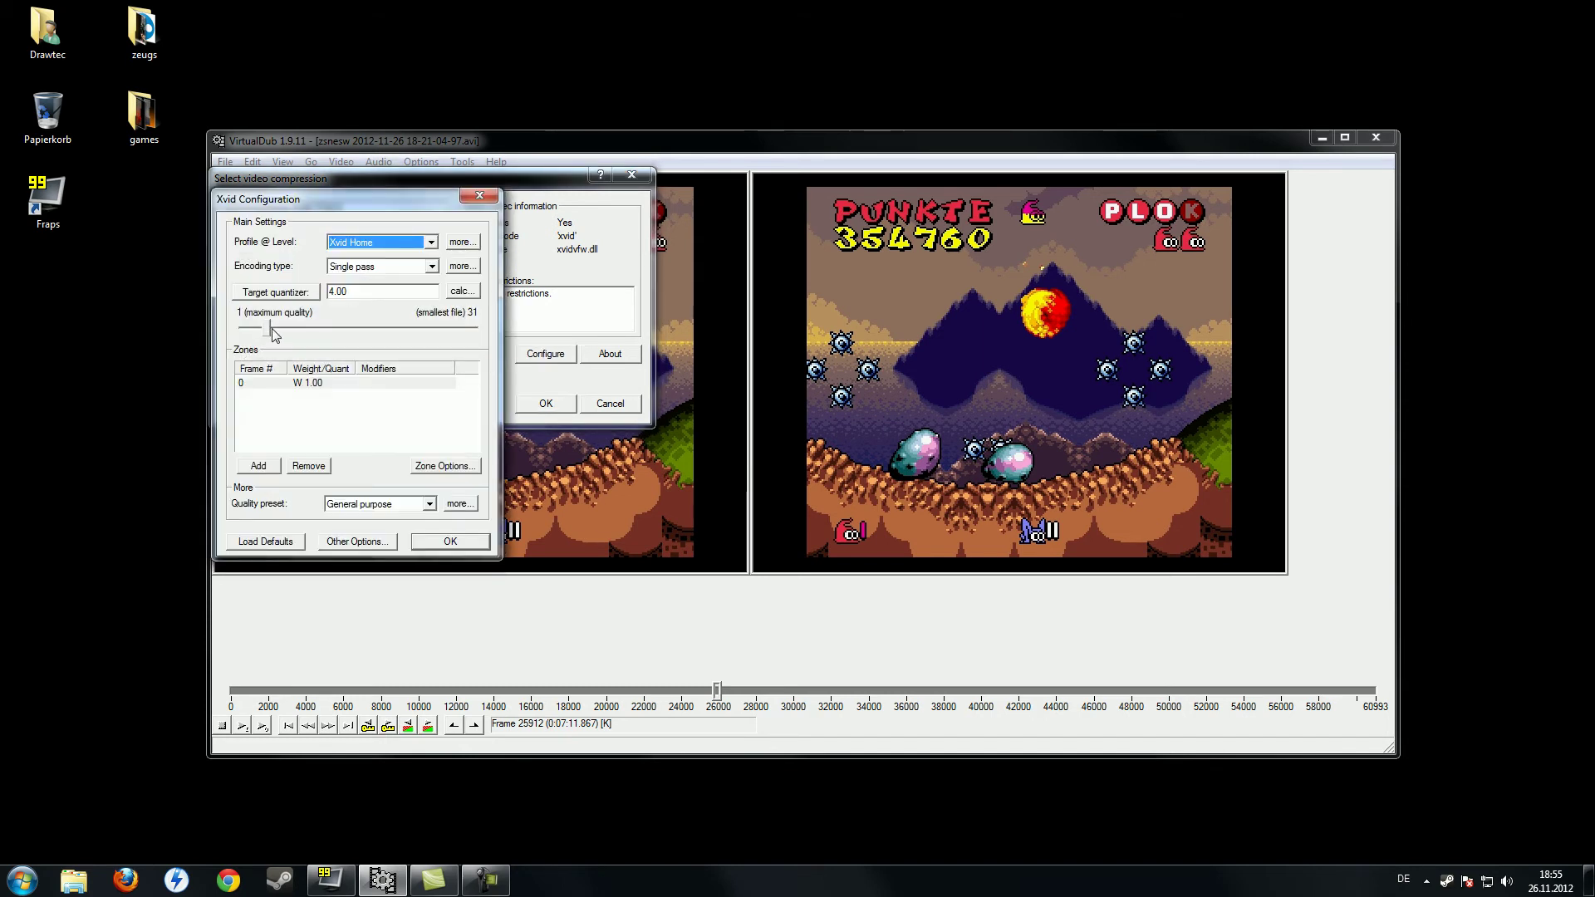
mouse_move(274, 332)
left_mouse_down()
mouse_move(507, 335)
mouse_move(267, 337)
left_mouse_up()
mouse_move(288, 329)
left_mouse_down()
mouse_move(357, 339)
mouse_move(272, 345)
left_mouse_up()
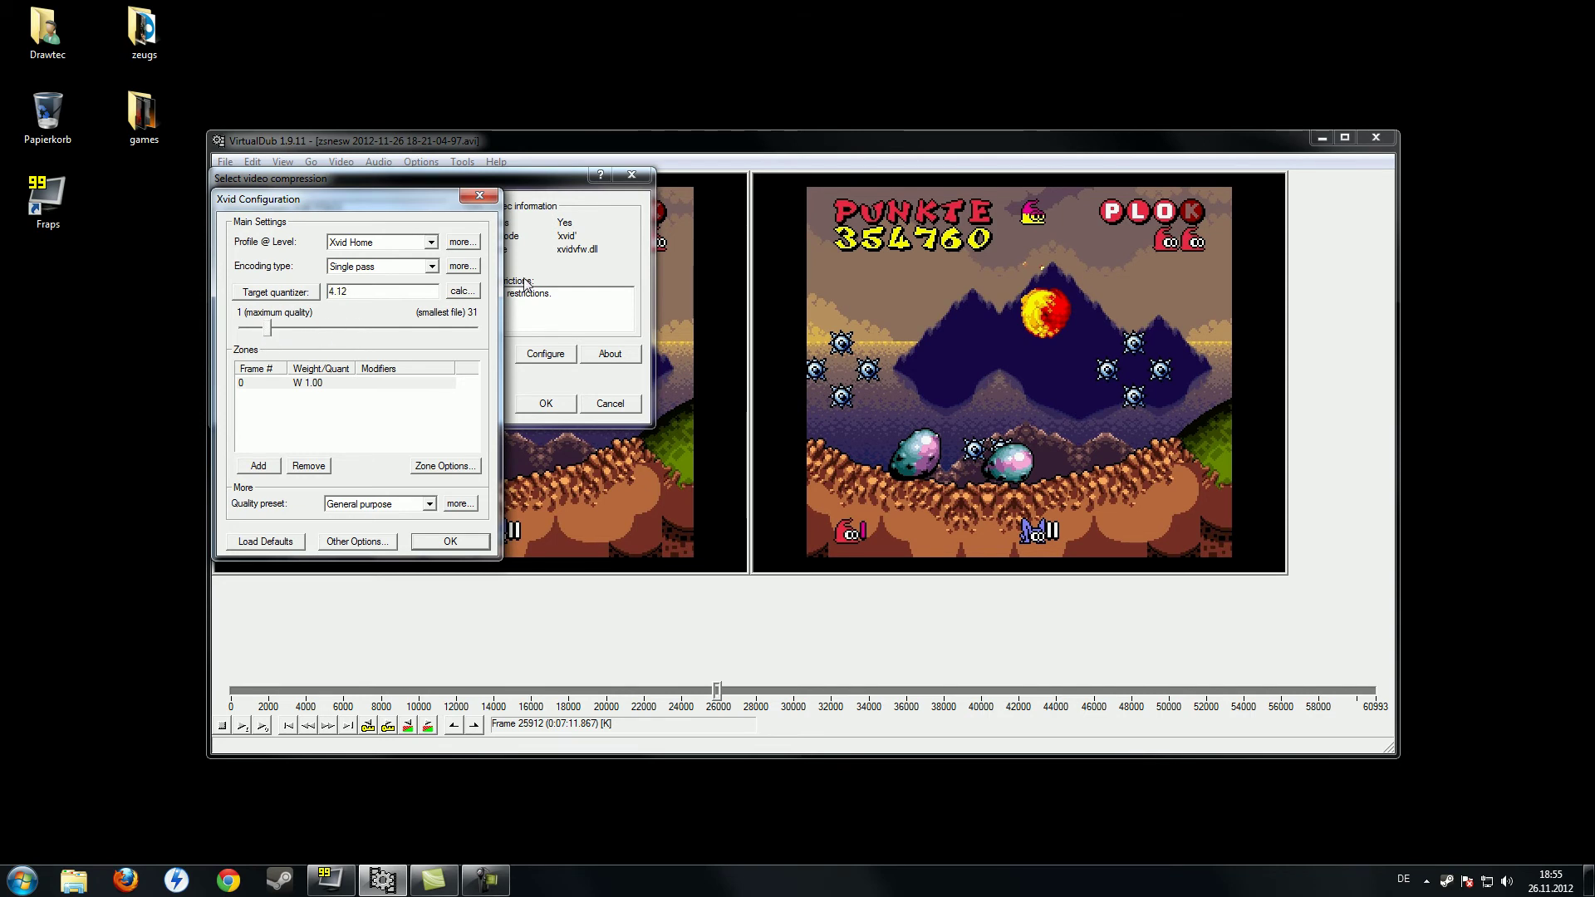
left_click(461, 292)
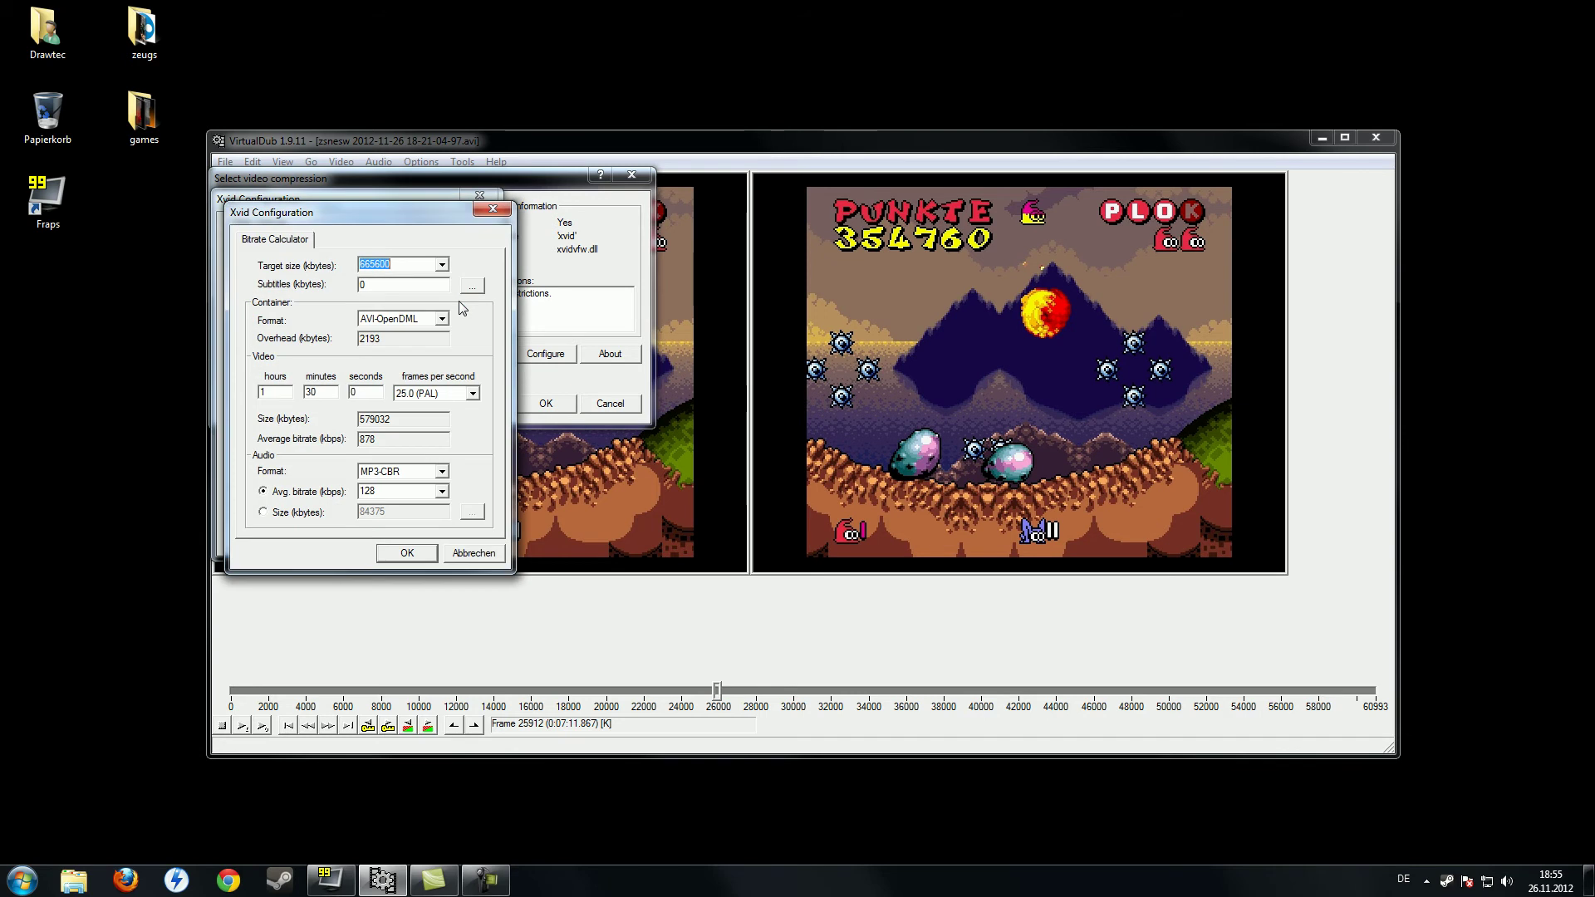
left_click(493, 204)
double_click(389, 293)
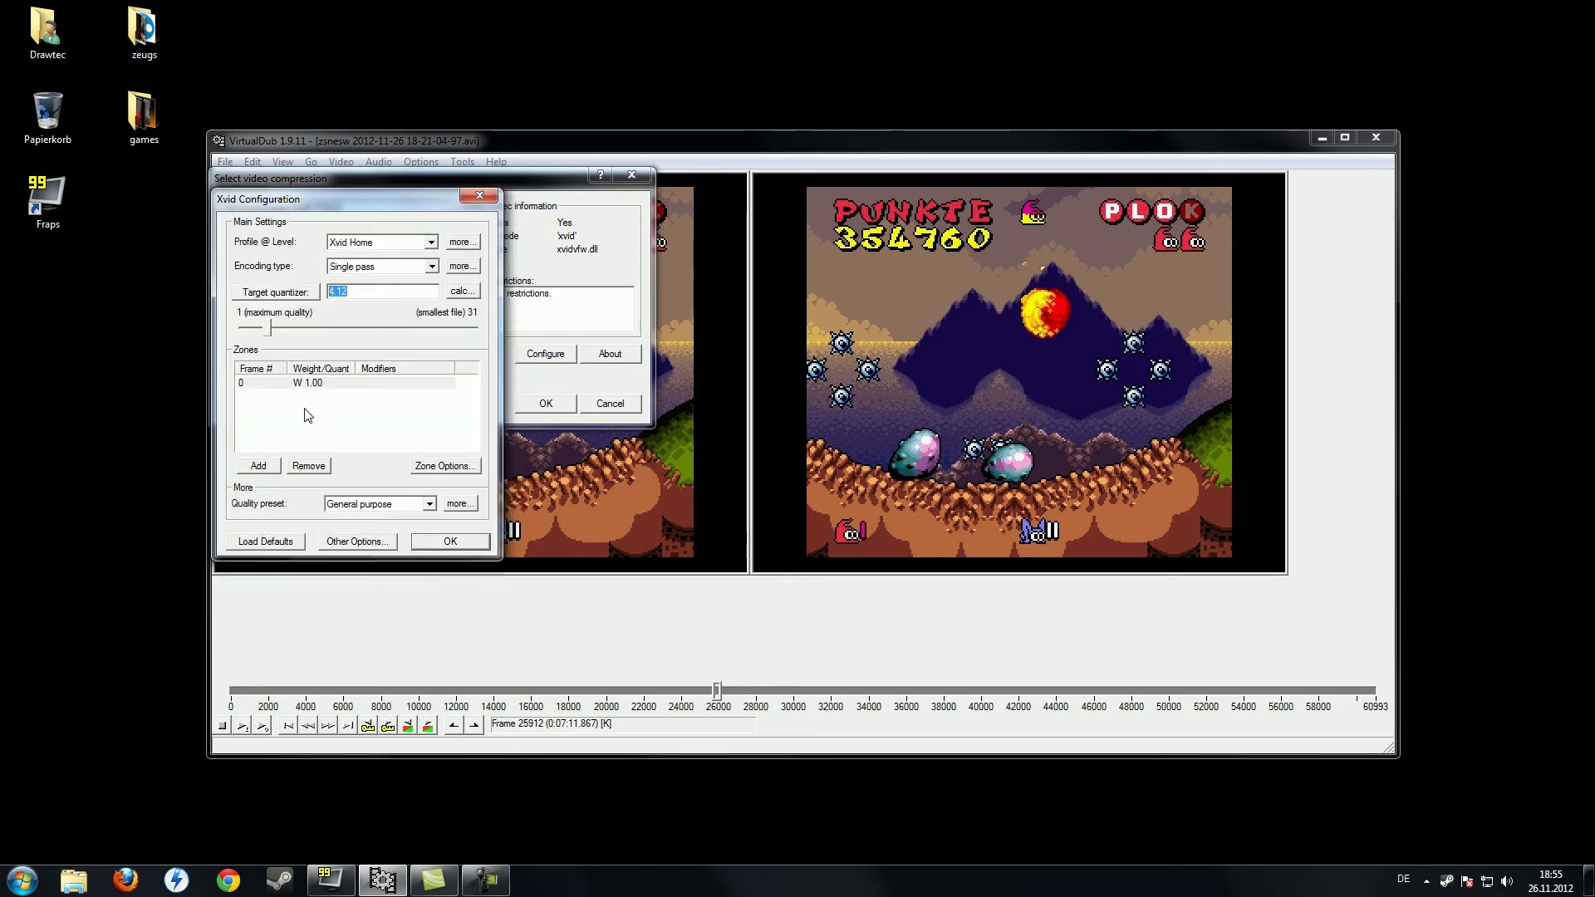
left_click(378, 419)
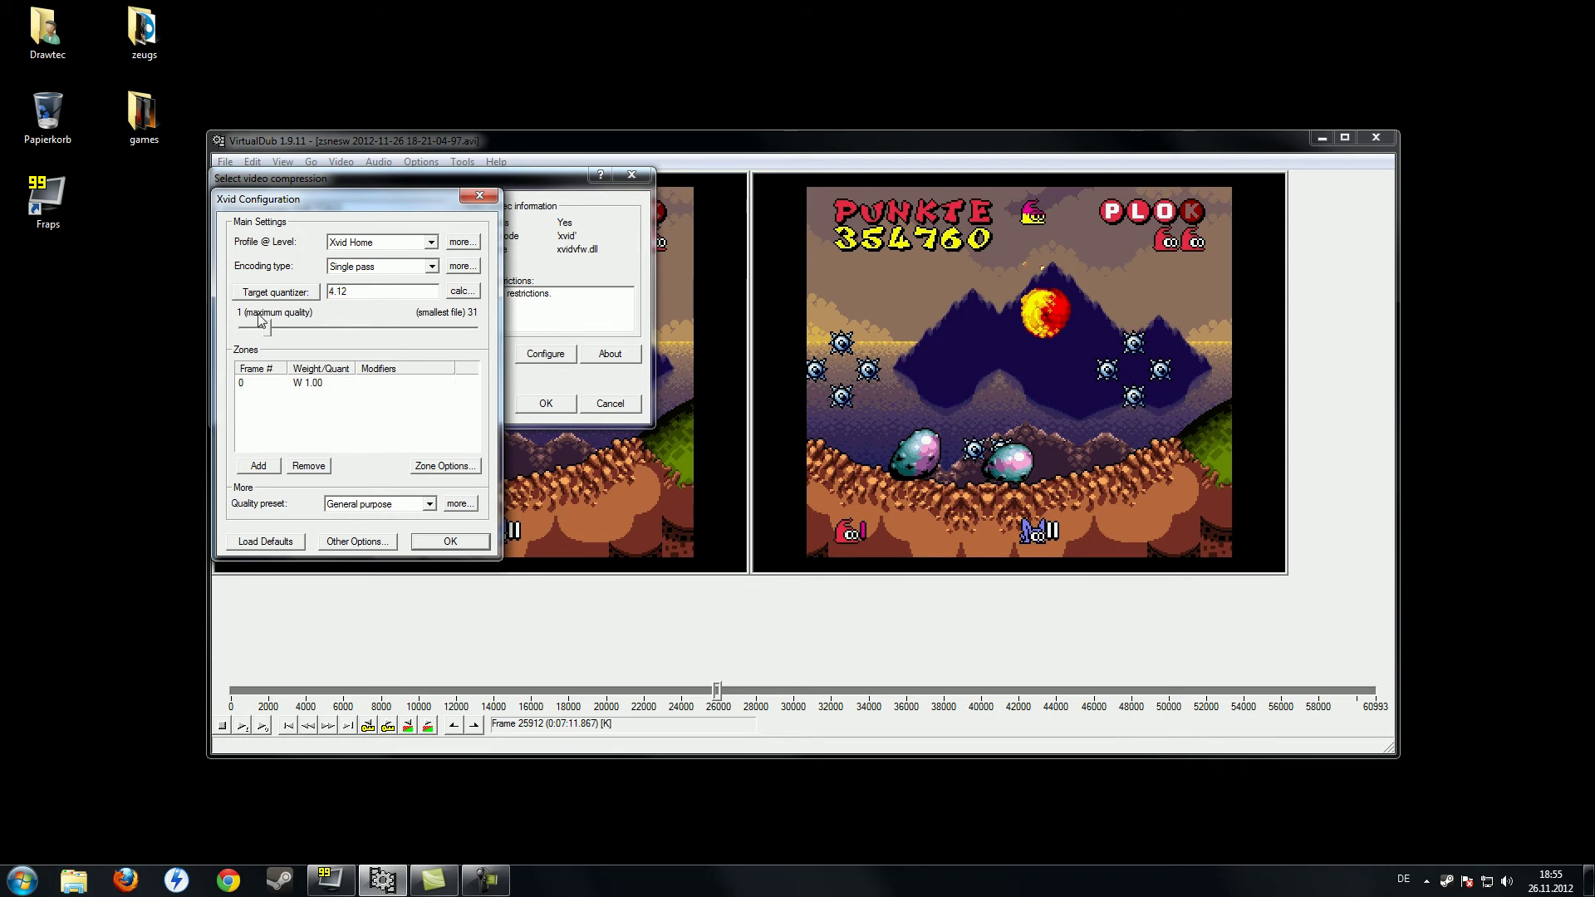
left_click_drag(269, 329, 324, 332)
left_click(476, 198)
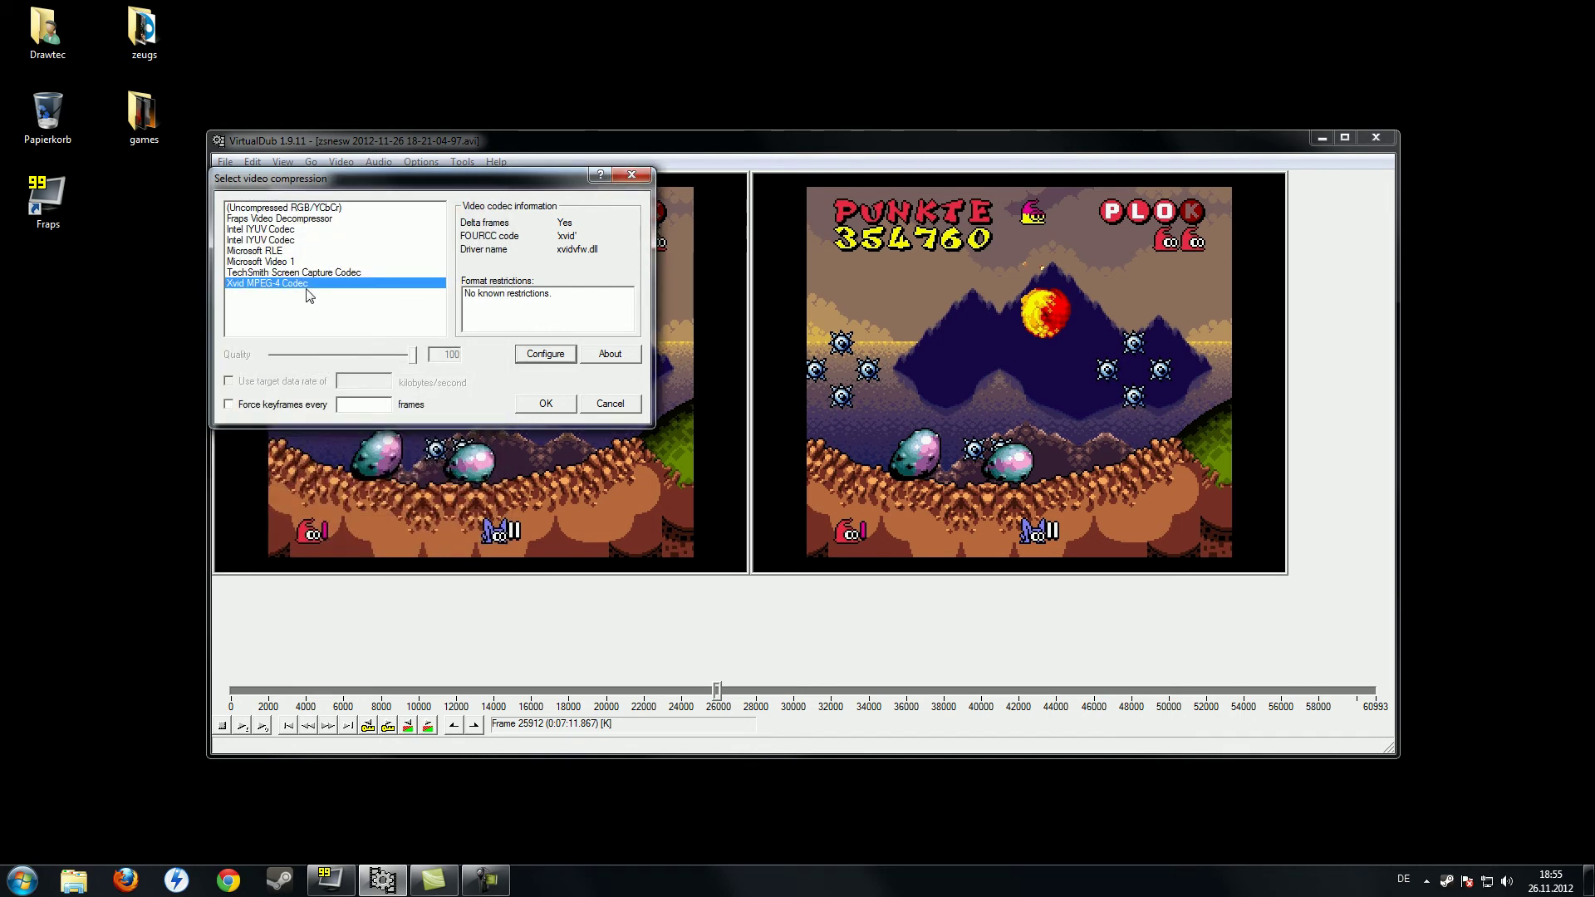
Confirm the Xvid MPEG-4 Codec as the video compression.
left_click(542, 405)
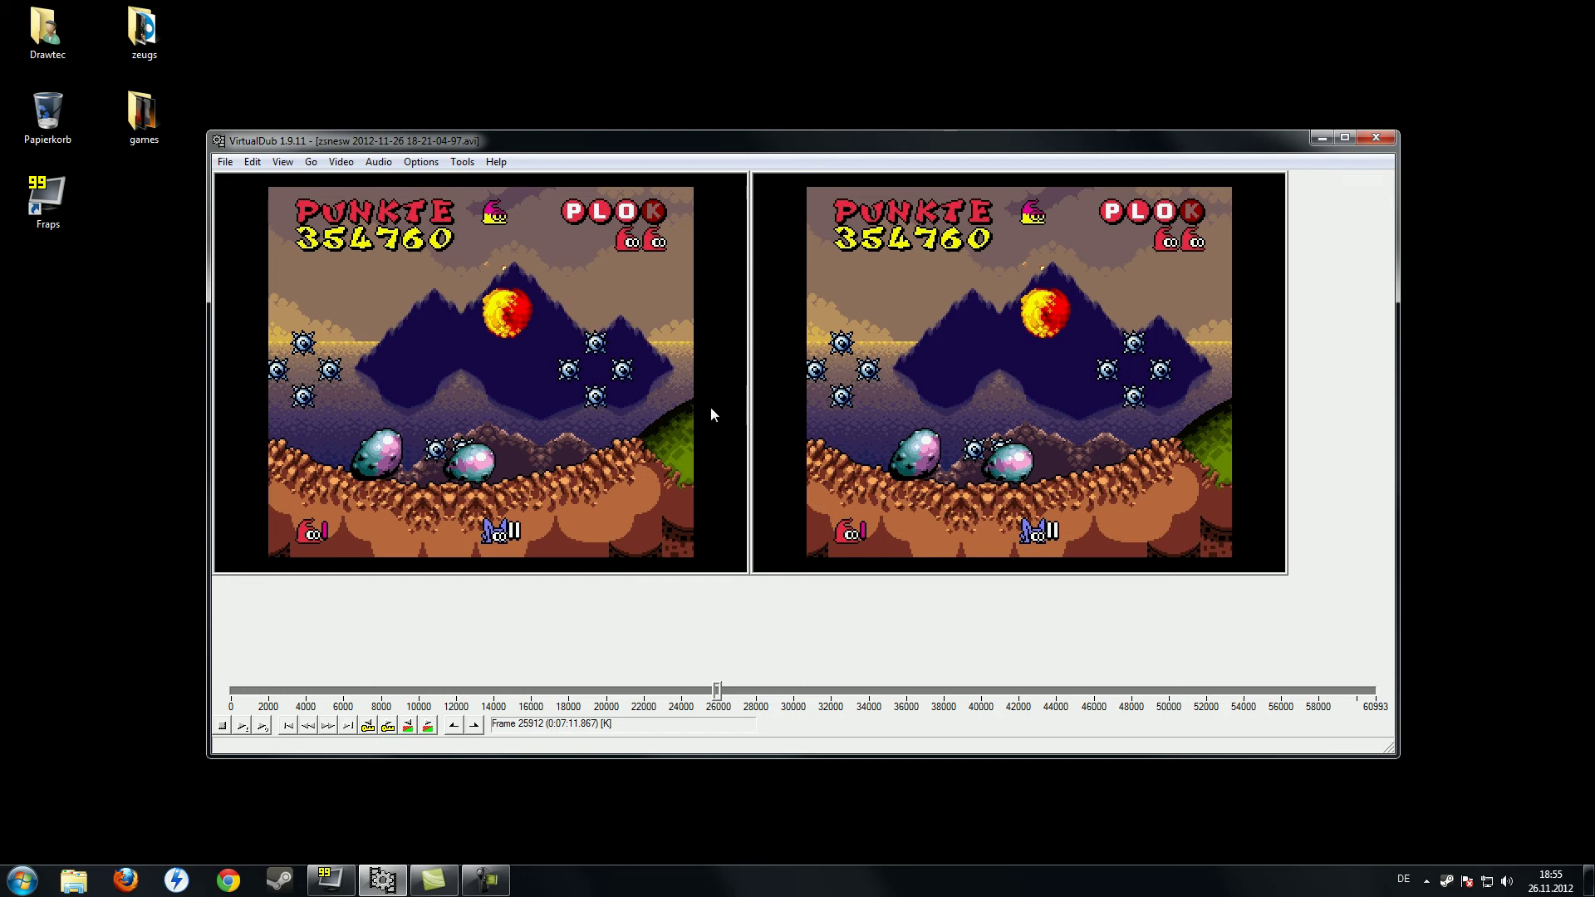
Look through the available video filters and add the null transform filter to the filter chain.
left_click(352, 164)
left_click(368, 181)
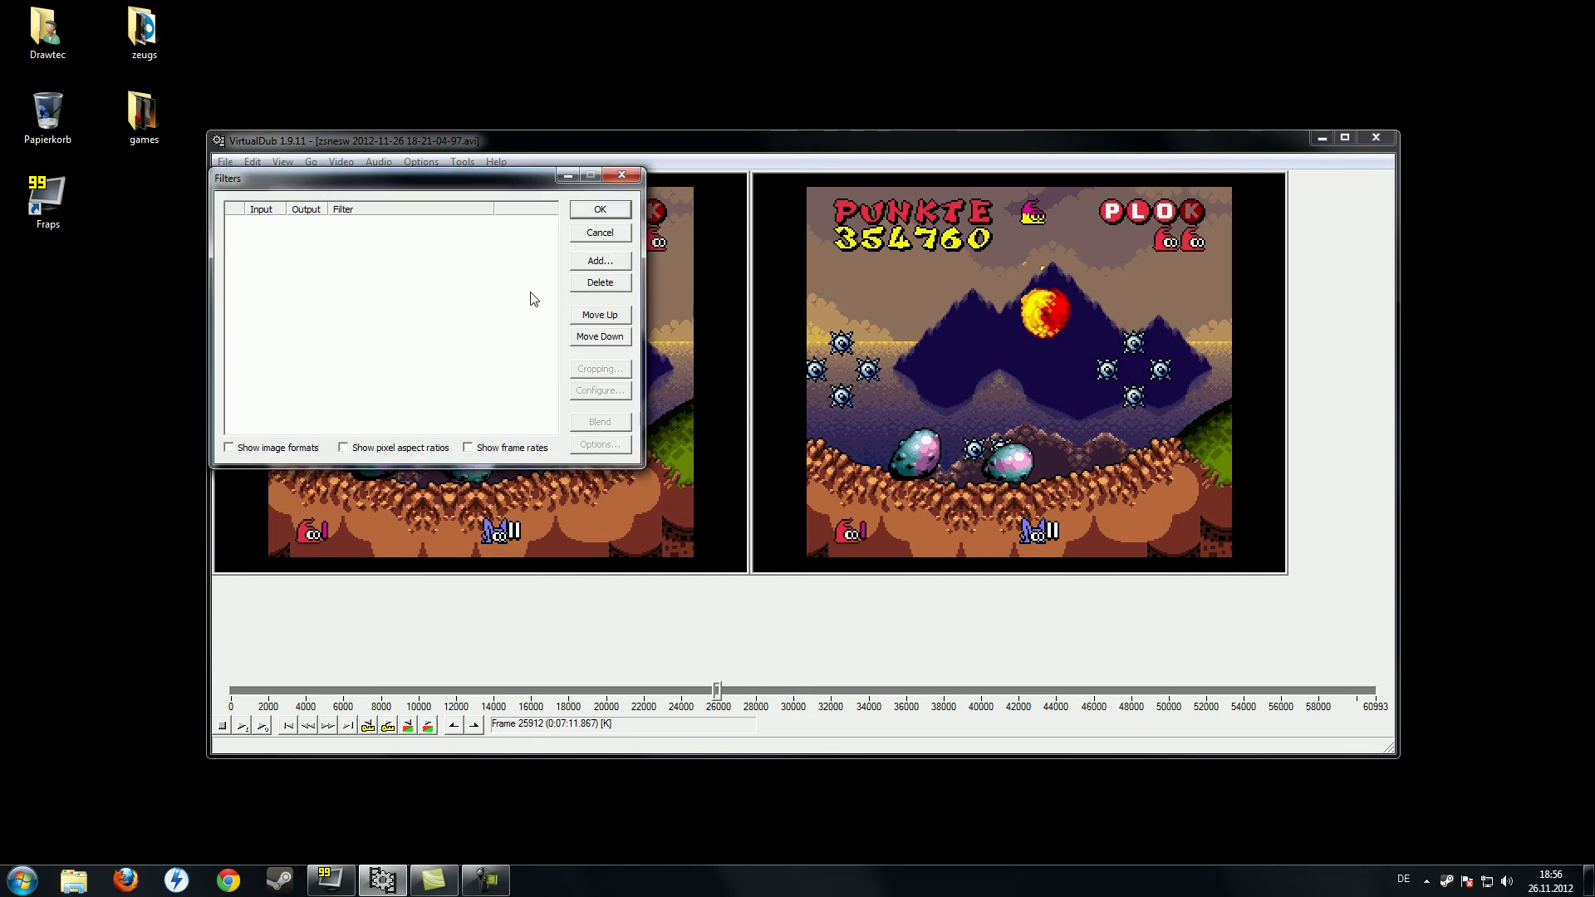
left_click(602, 262)
scroll(328, 353, "down", 3)
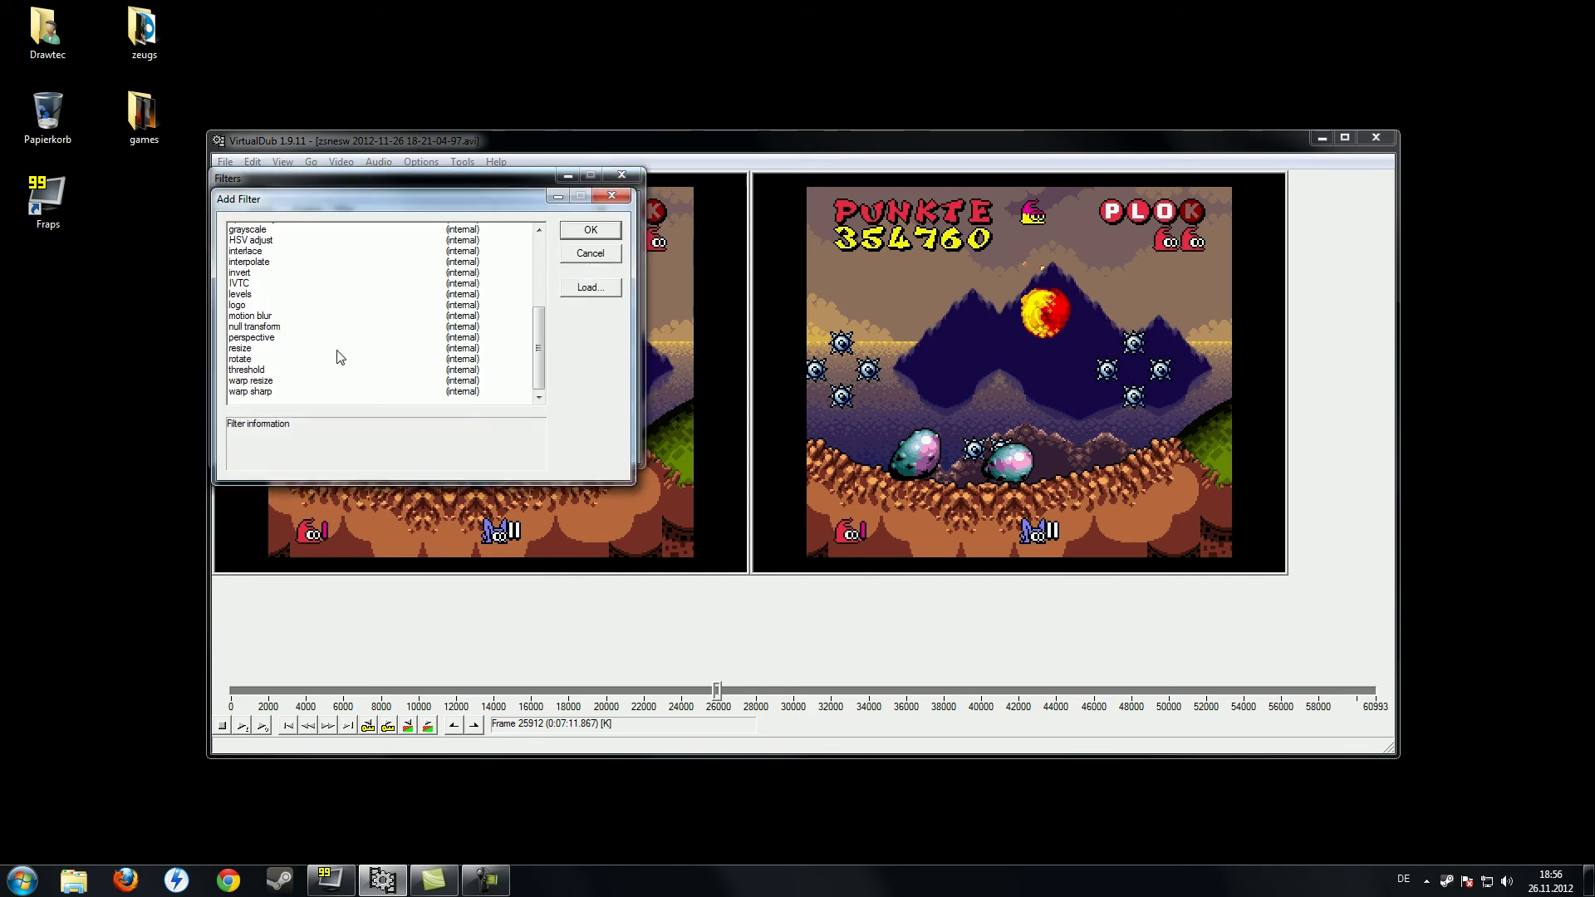
scroll(385, 359, "up", 3)
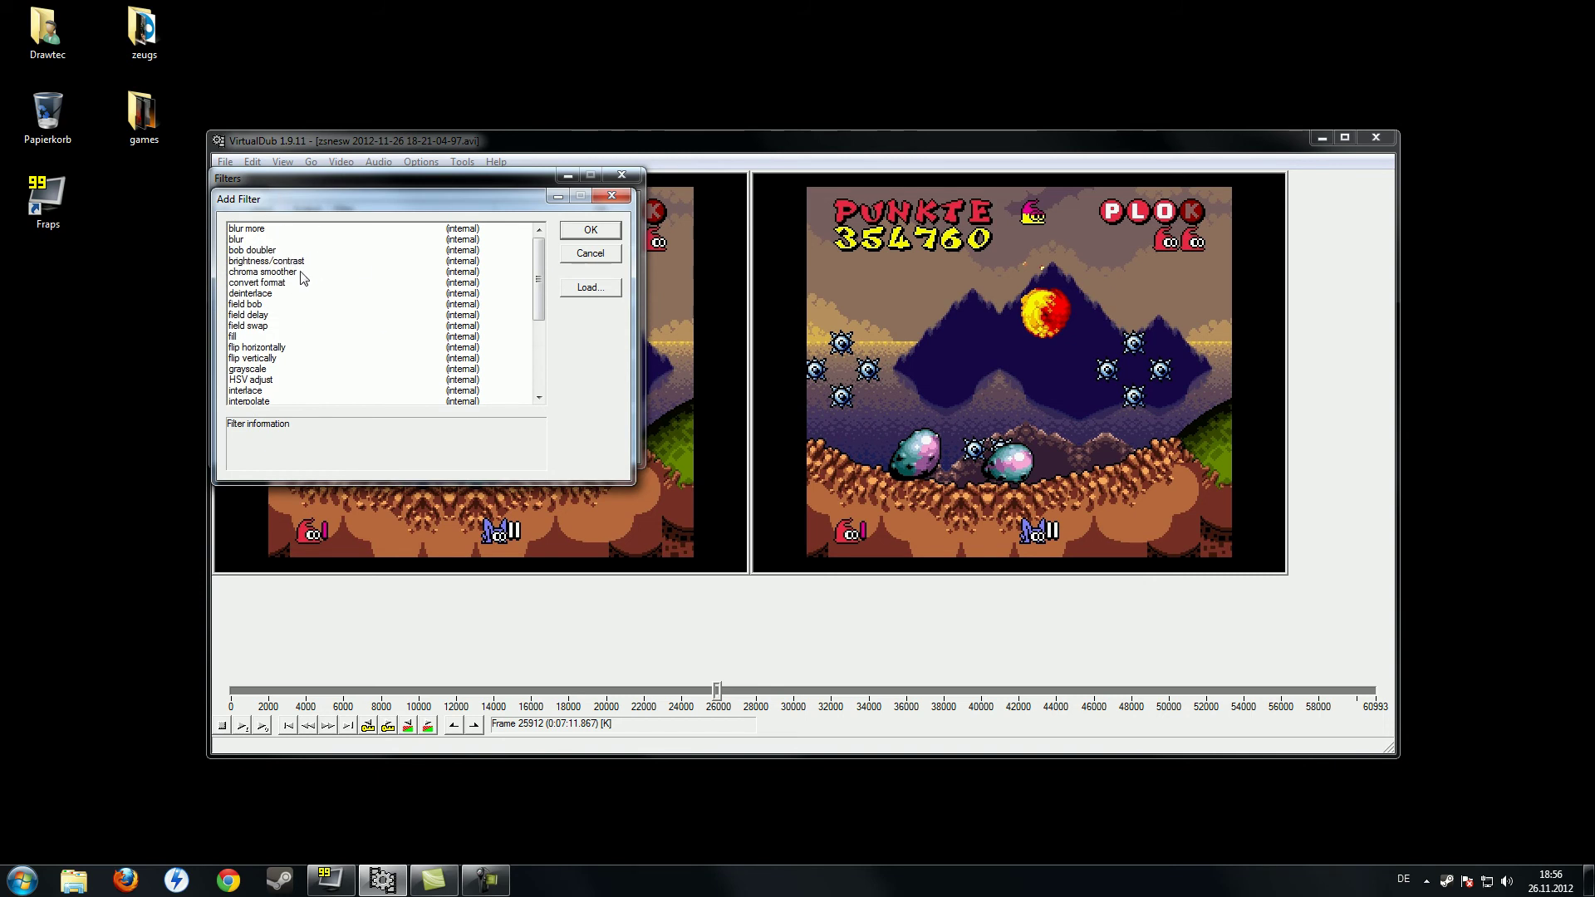
scroll(332, 314, "down", 5)
scroll(322, 320, "up", 5)
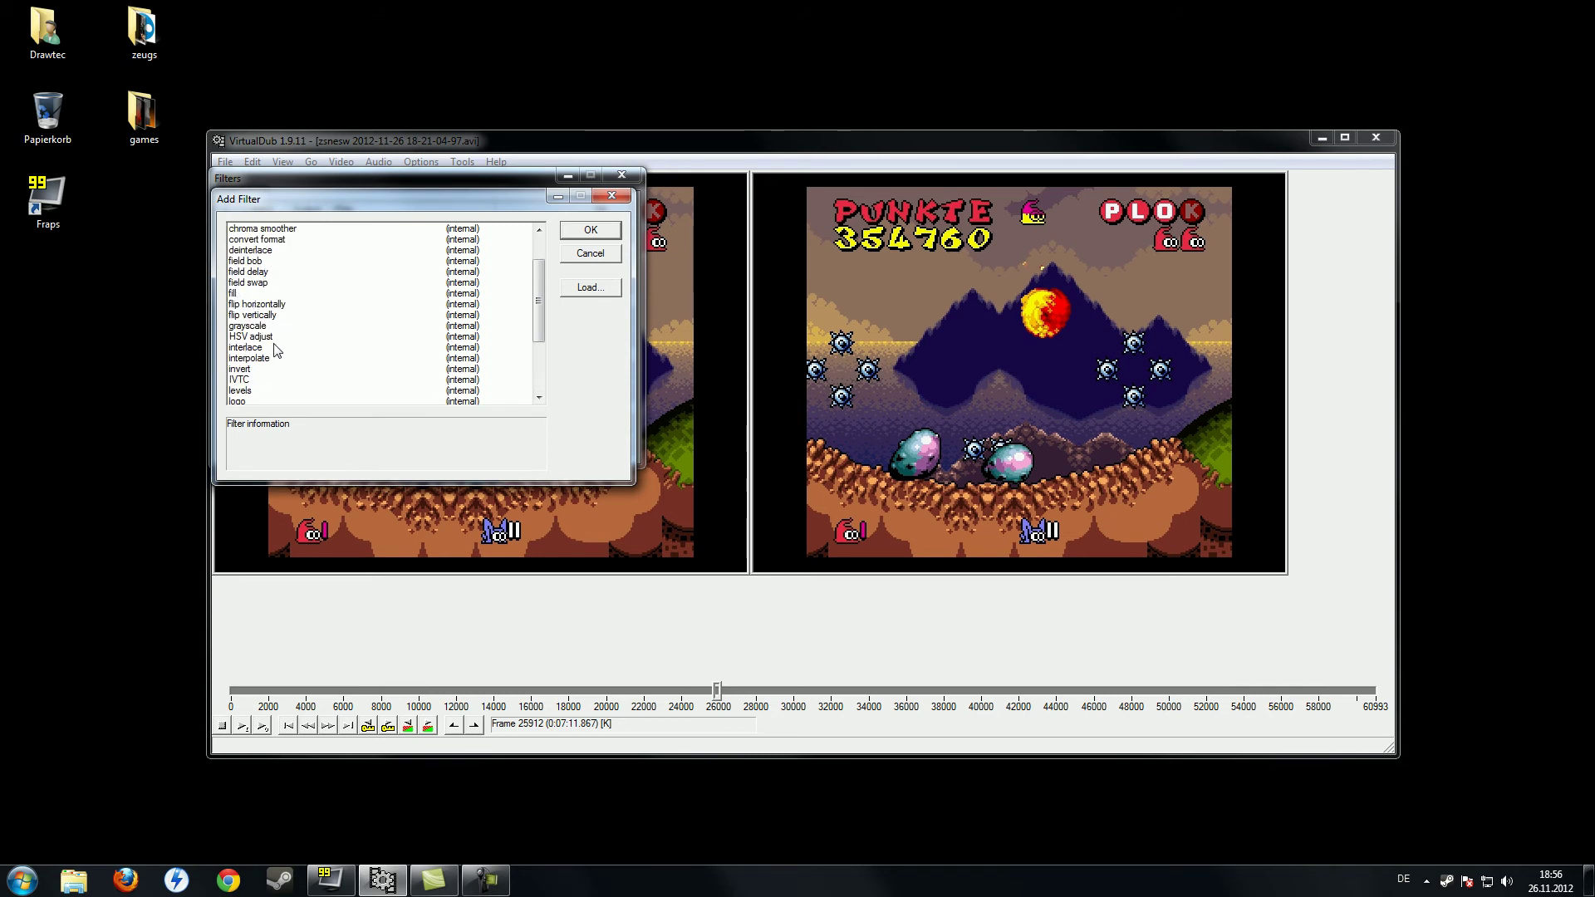
scroll(316, 296, "down", 5)
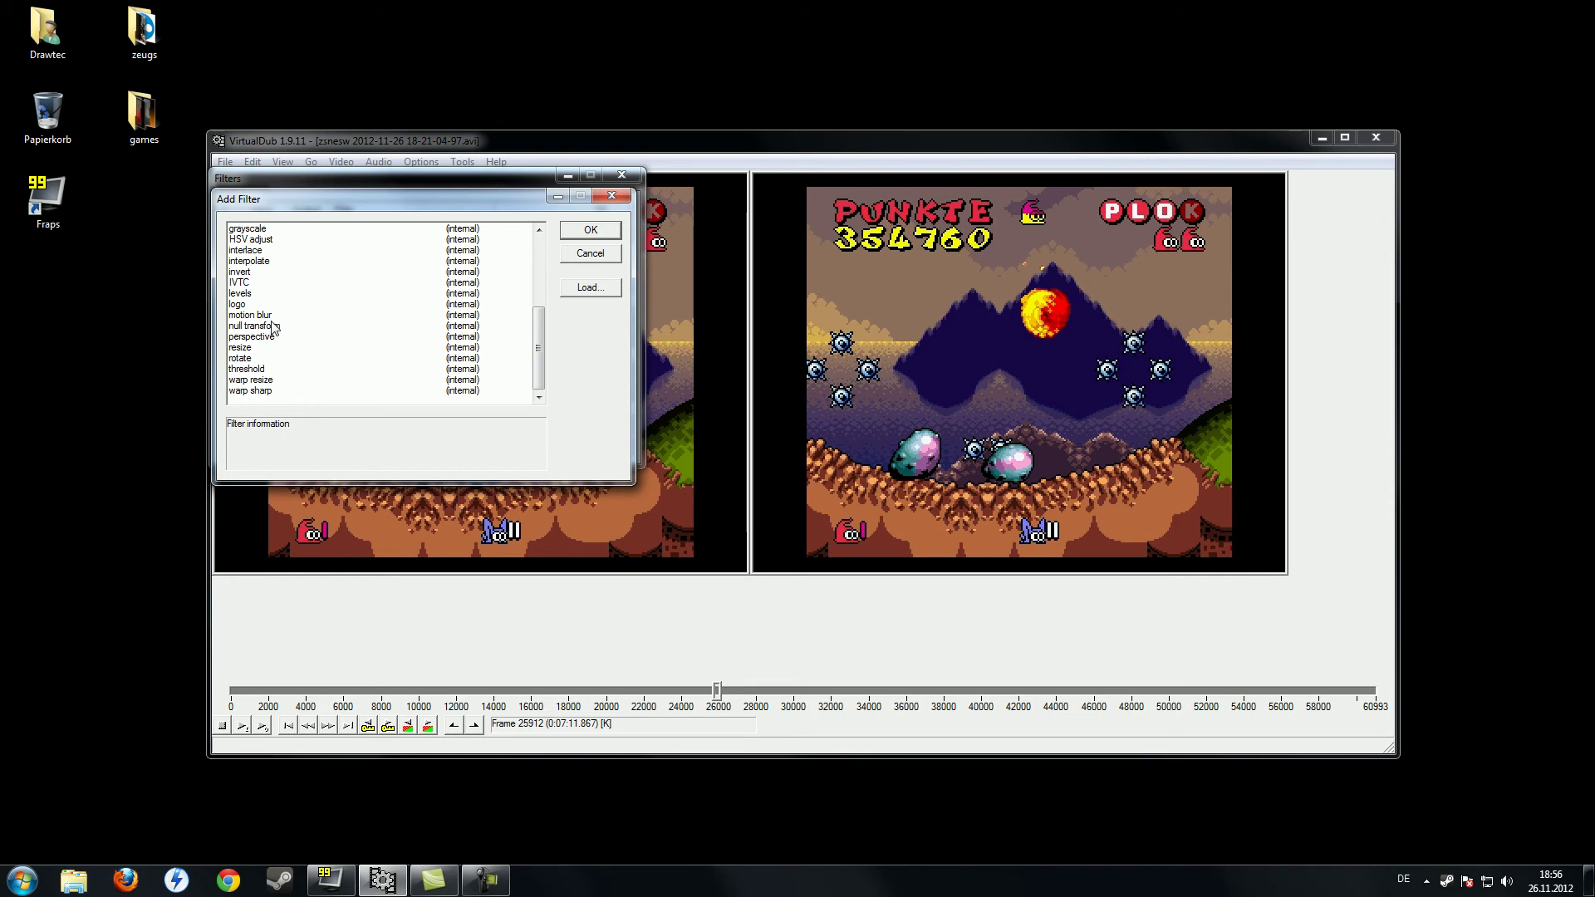
double_click(271, 328)
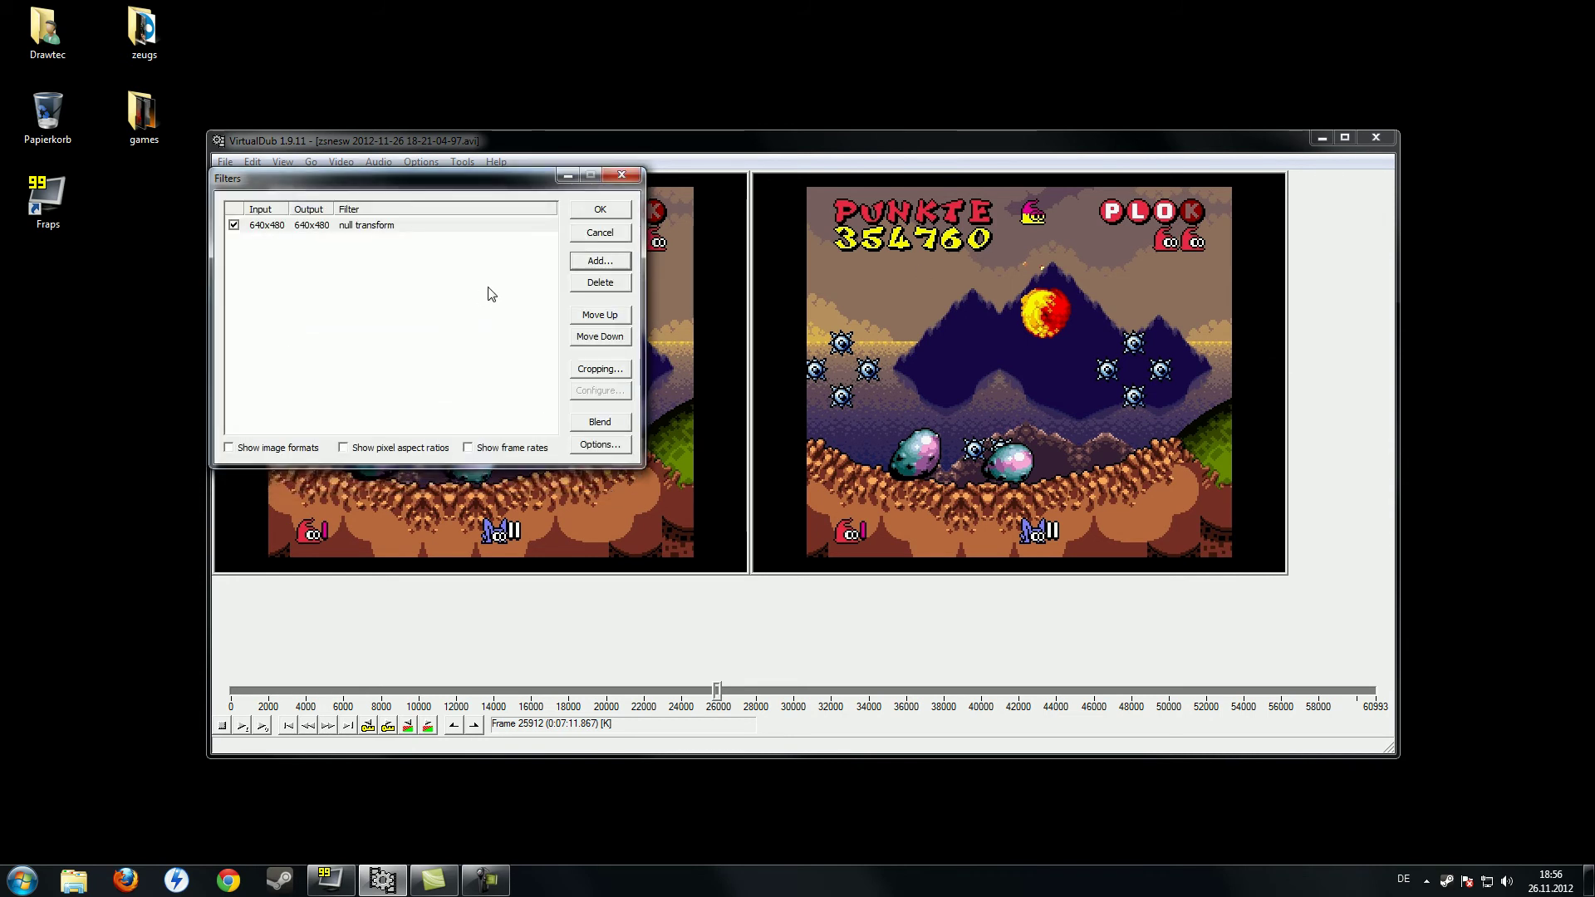
Open the cropping settings of the null transform filter and set the X1 offset to 64.
left_click(323, 225)
left_click(590, 370)
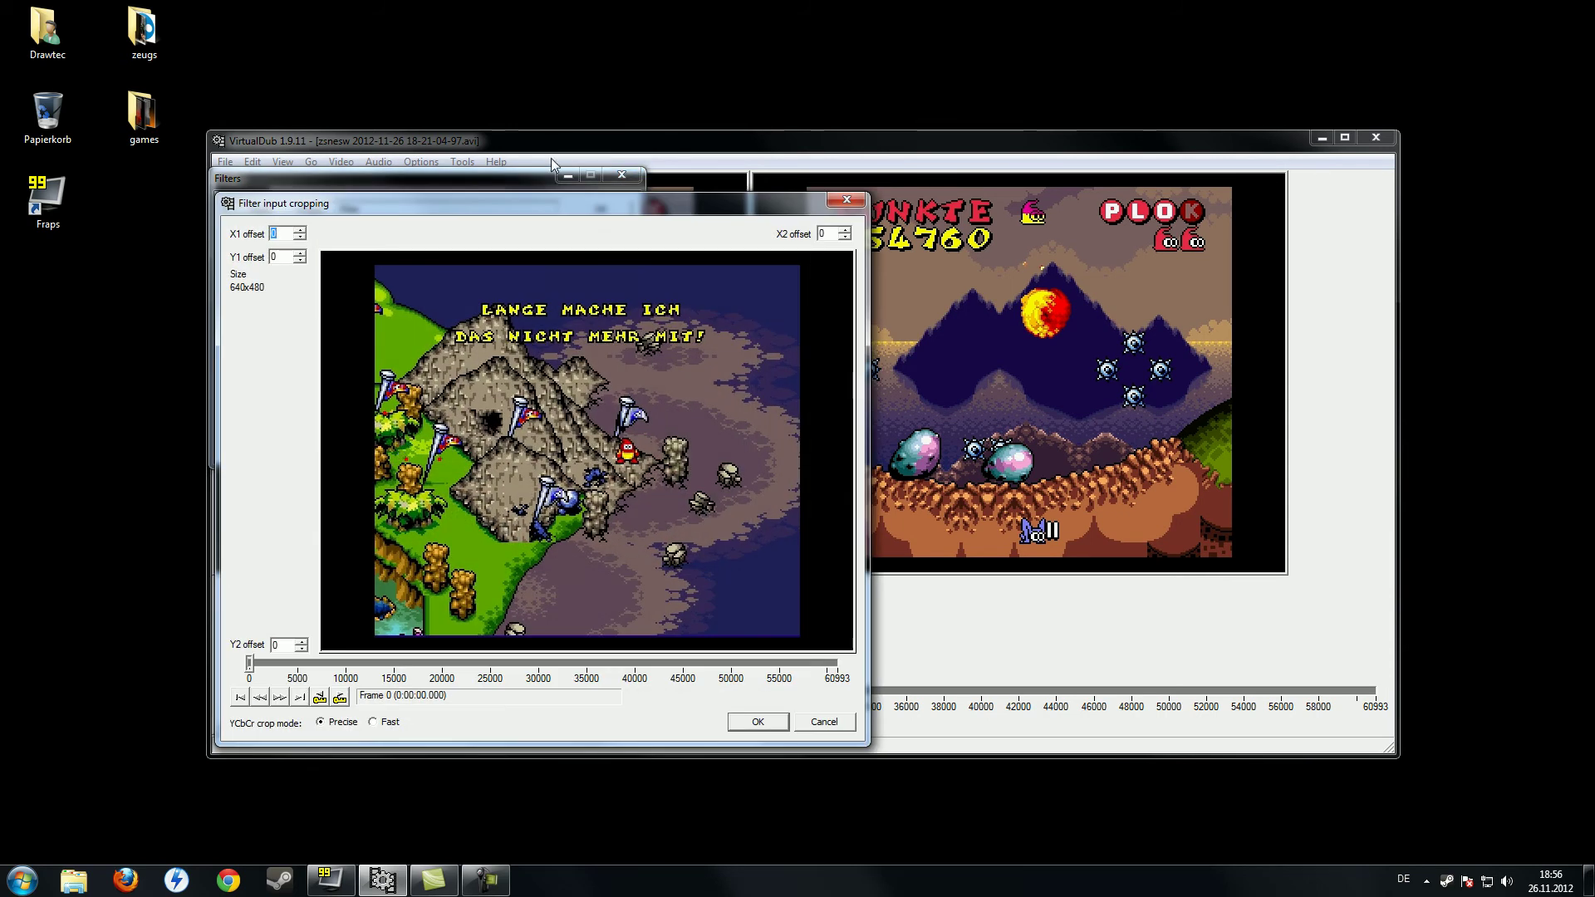
left_click_drag(522, 206, 780, 200)
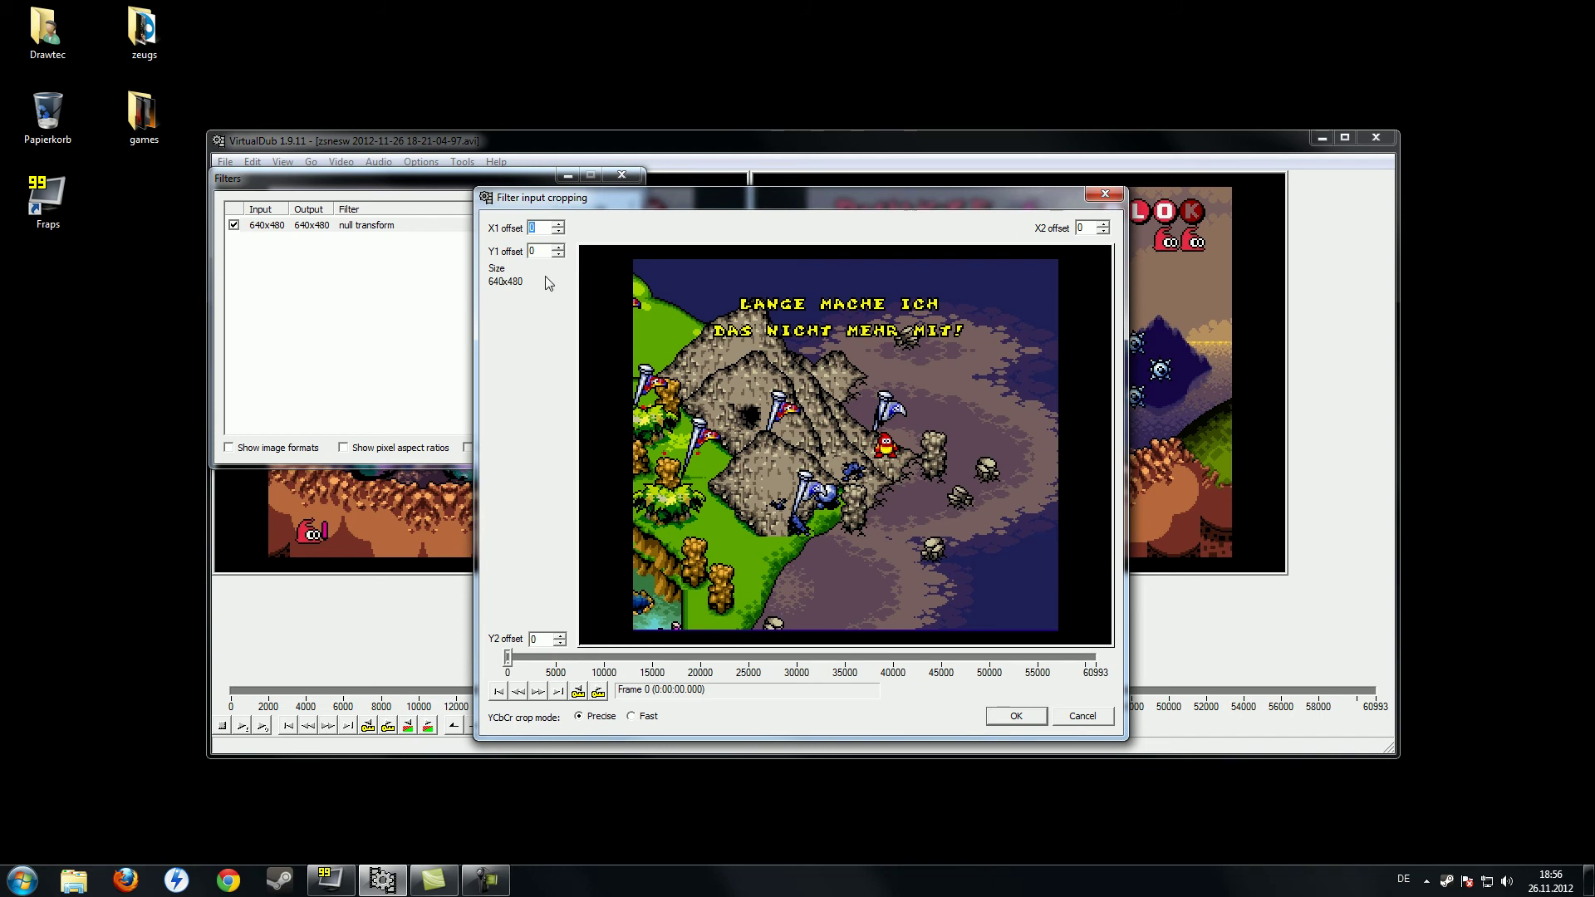
left_click(559, 225)
left_click(559, 225)
left_click(559, 225)
left_click(558, 225)
left_click(558, 225)
left_click(558, 225)
left_click(558, 225)
left_click_drag(558, 225, 559, 225)
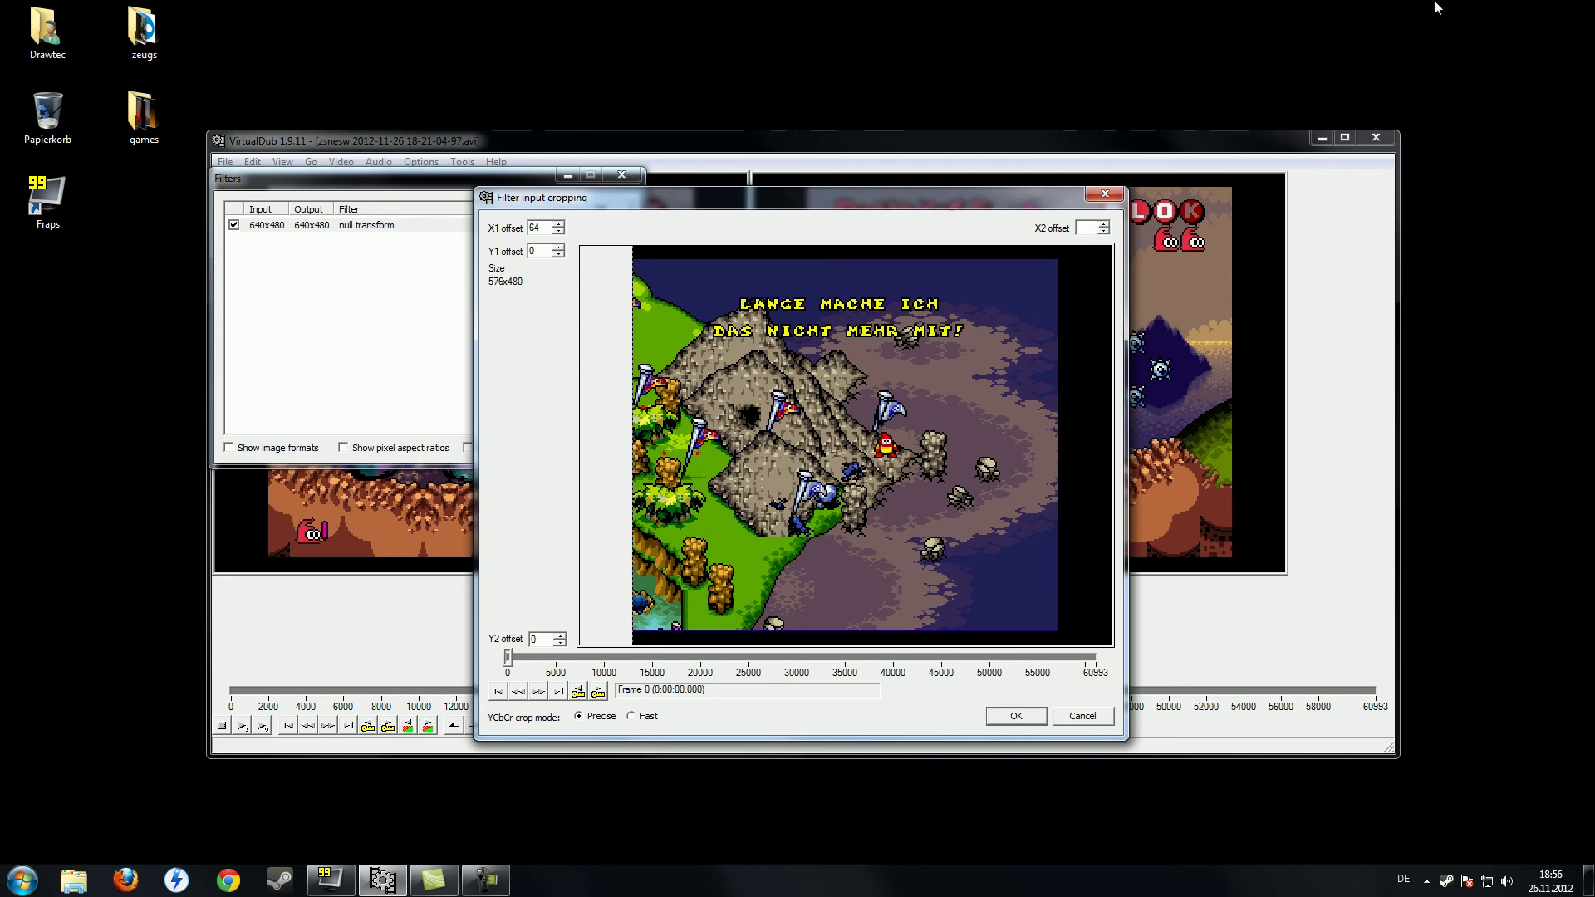
Set the crop's X2 offset to 64.
type("65")
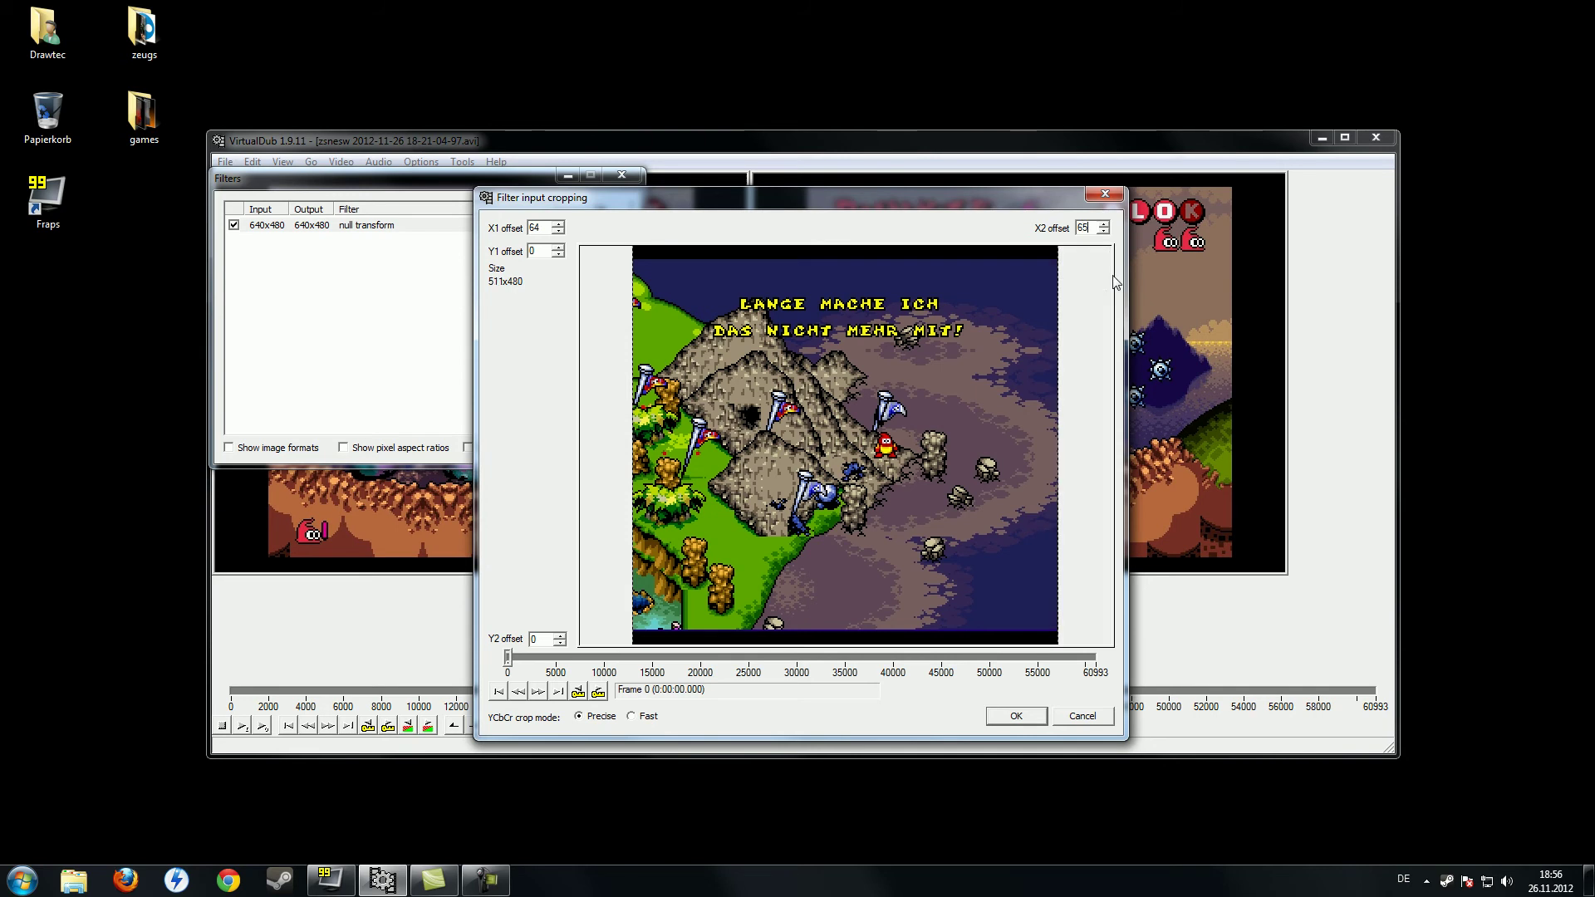
key("BackSpace")
type("4")
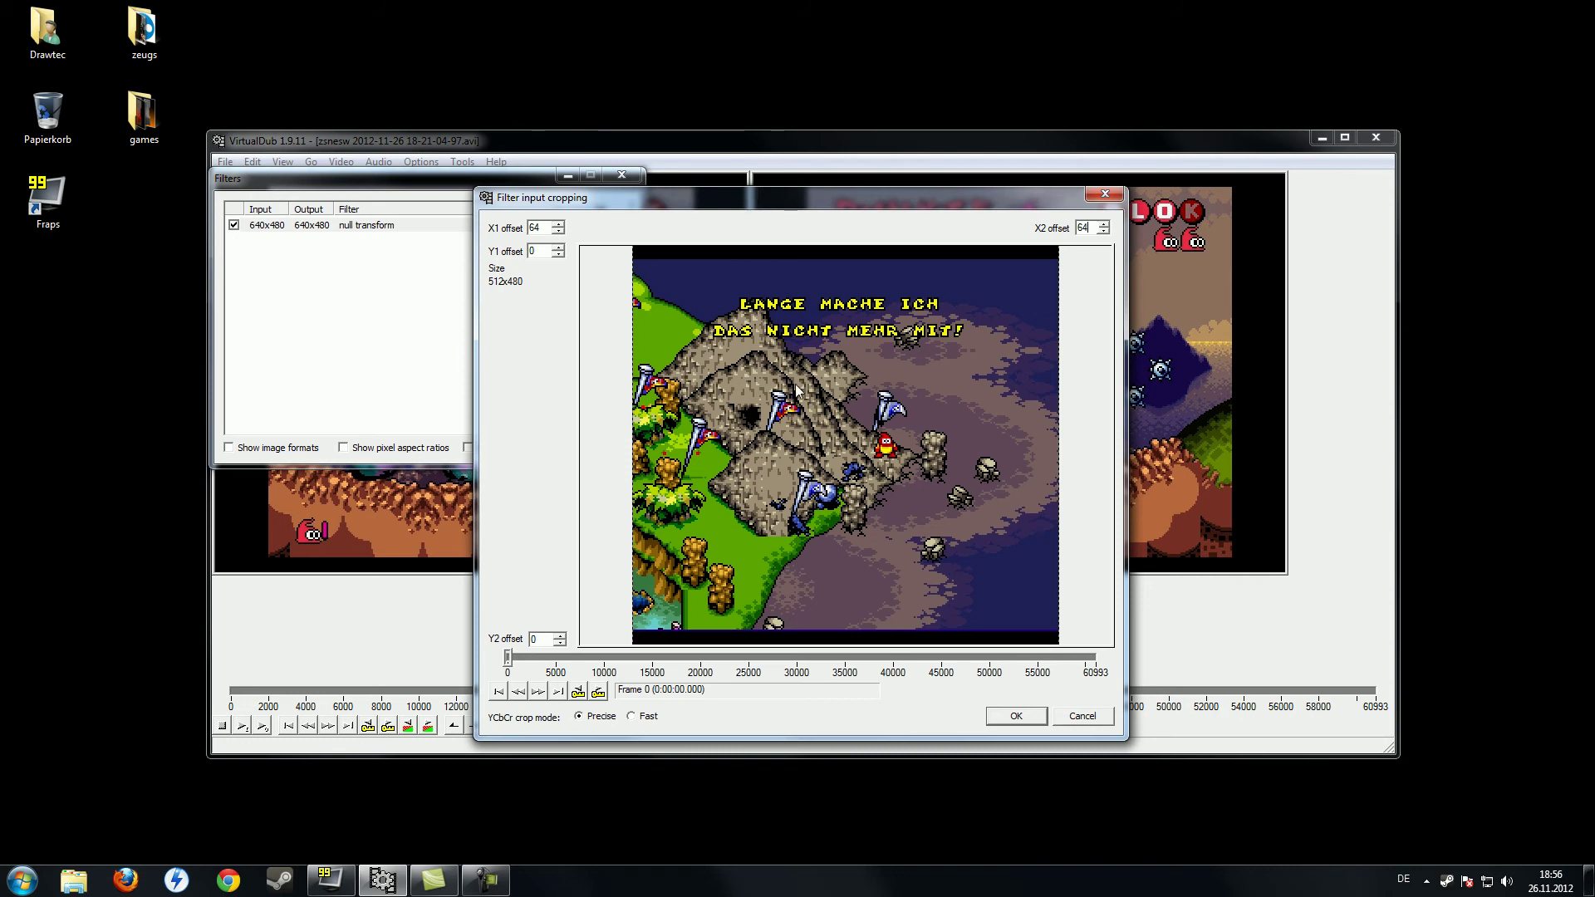
Set the crop's Y1 offset to 16 to remove the black bar above the game image.
left_click(544, 252)
key("BackSpace")
type("12")
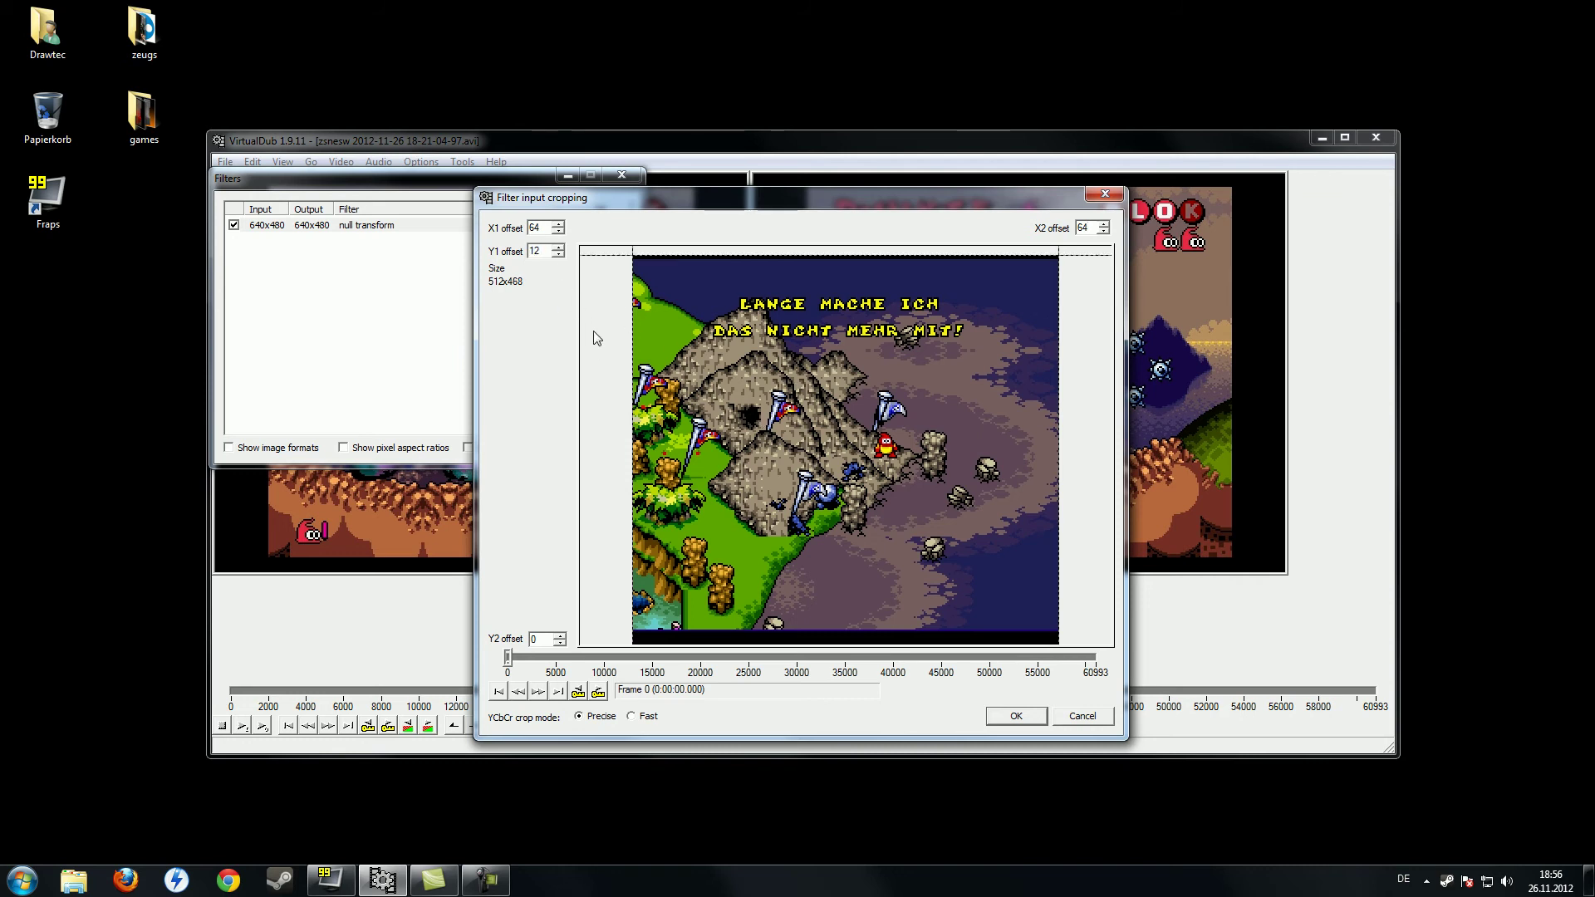
key("BackSpace")
type("4")
key("BackSpace")
type("6")
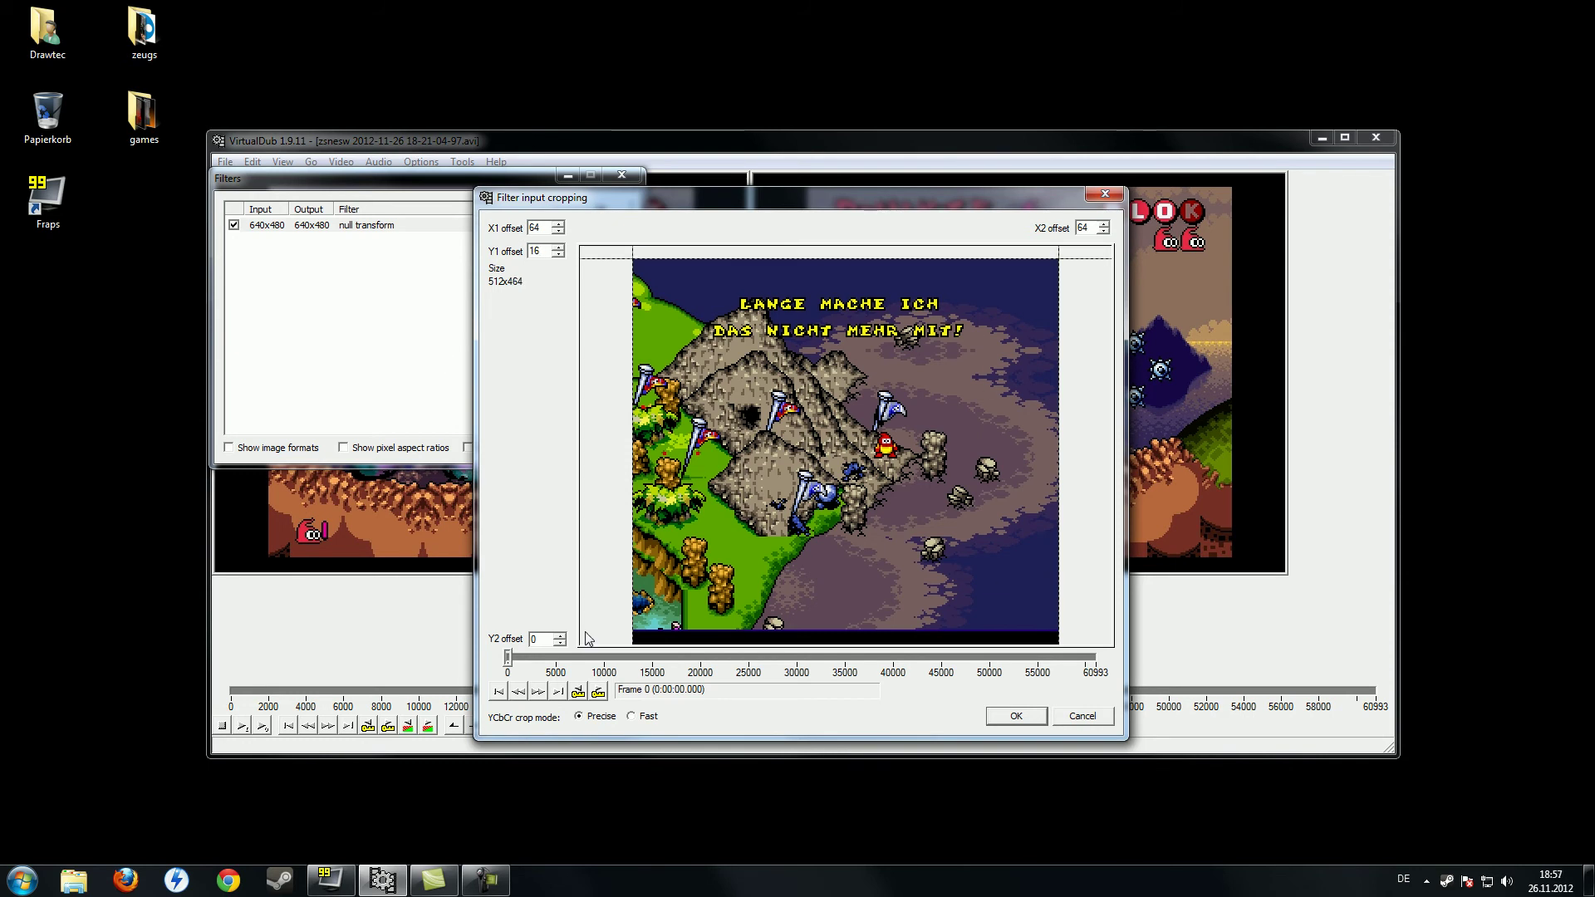
Set the crop's Y2 offset to 16 and raise it to 18 to remove the black bar below the game image.
key("BackSpace")
type("16")
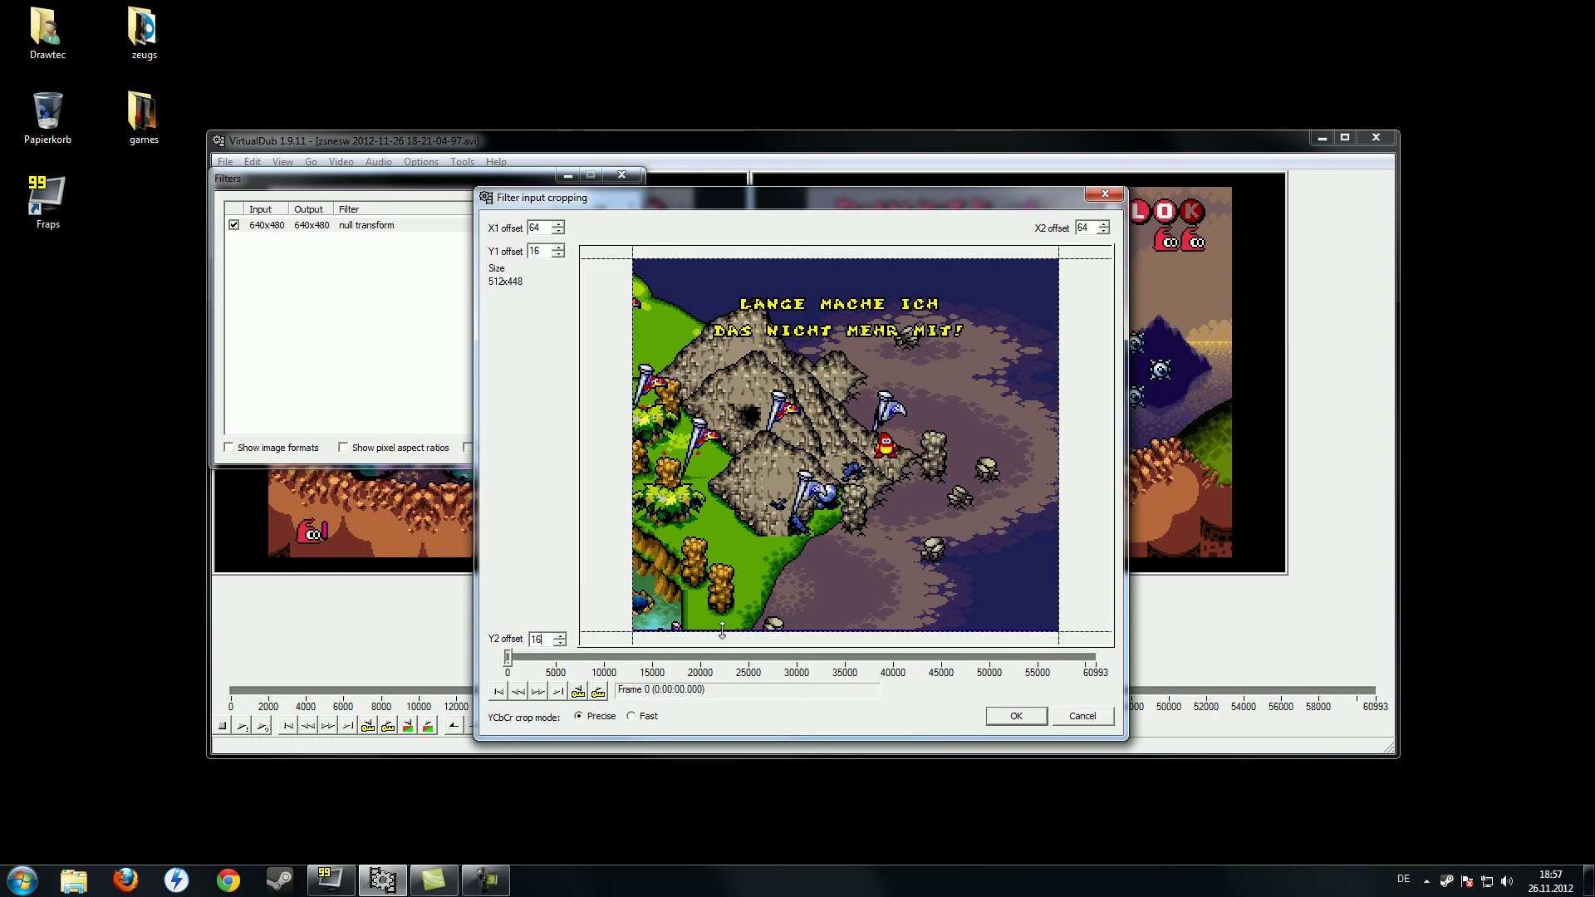
left_click(560, 635)
left_click(559, 635)
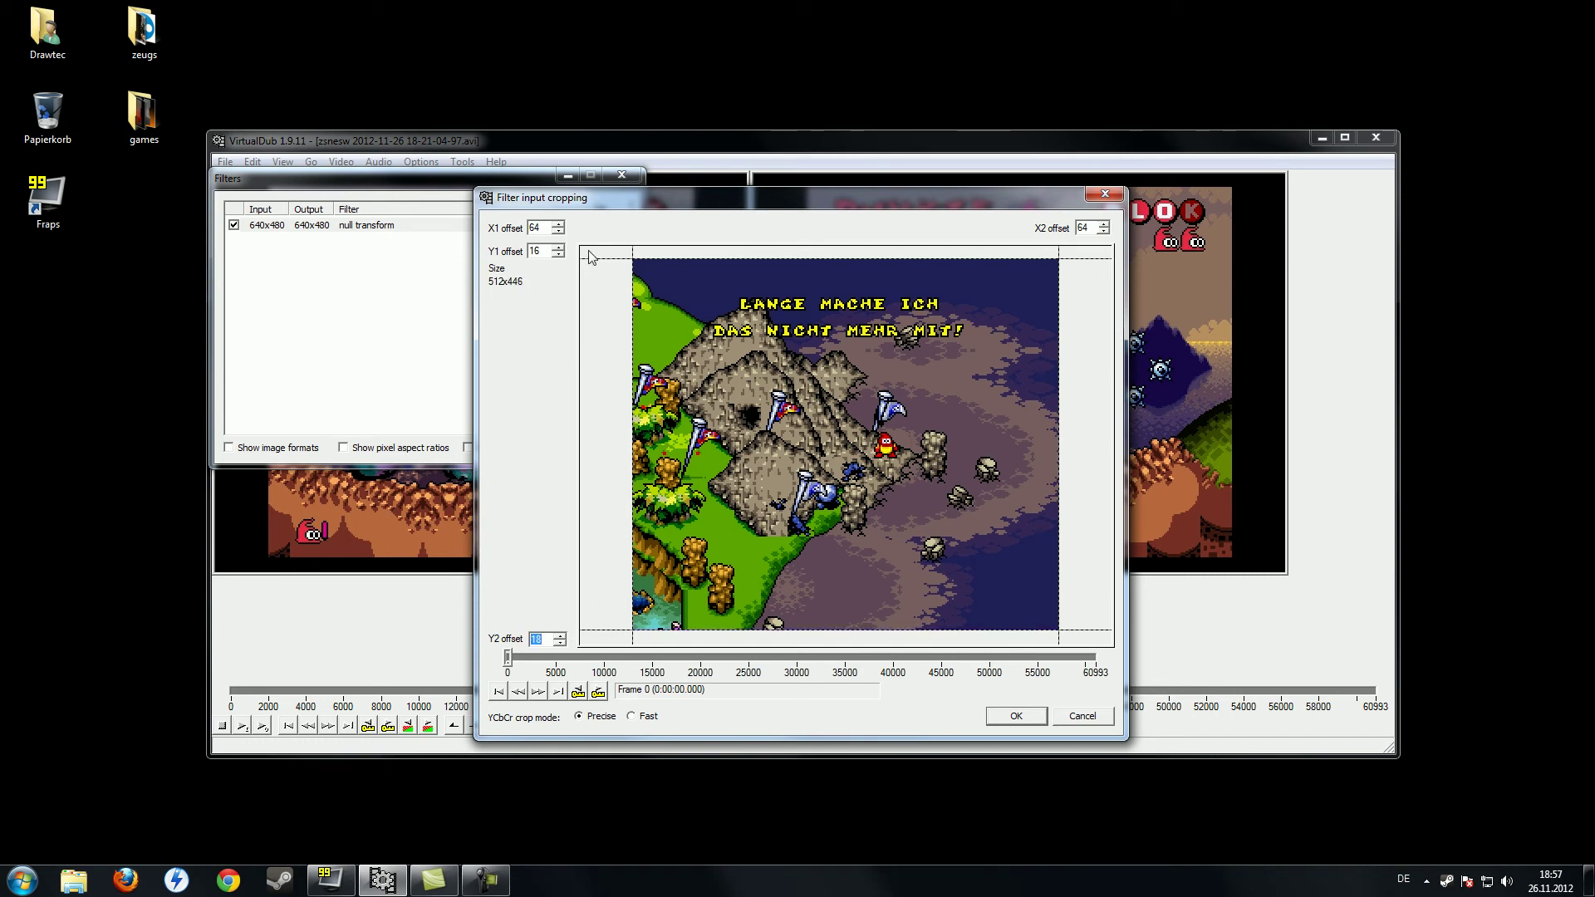
Fine-tune the crop's Y1 offset, settle on 16, and accept the cropping.
left_click(557, 255)
left_click(558, 255)
left_click(559, 250)
left_click(559, 250)
left_click(559, 250)
left_click(559, 250)
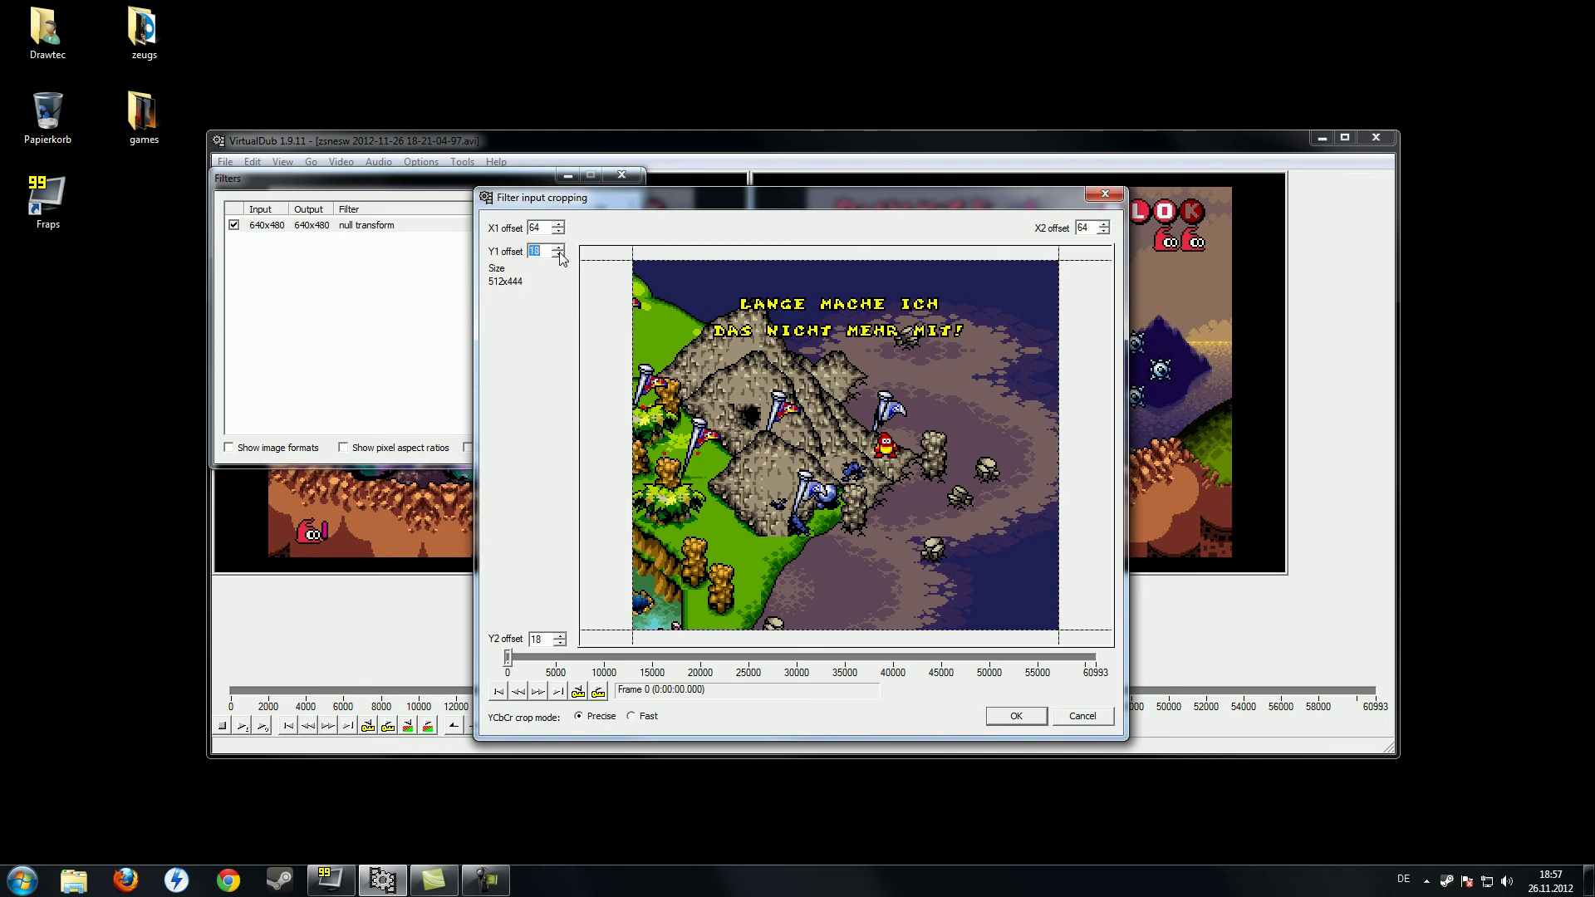
left_click(559, 255)
left_click(559, 255)
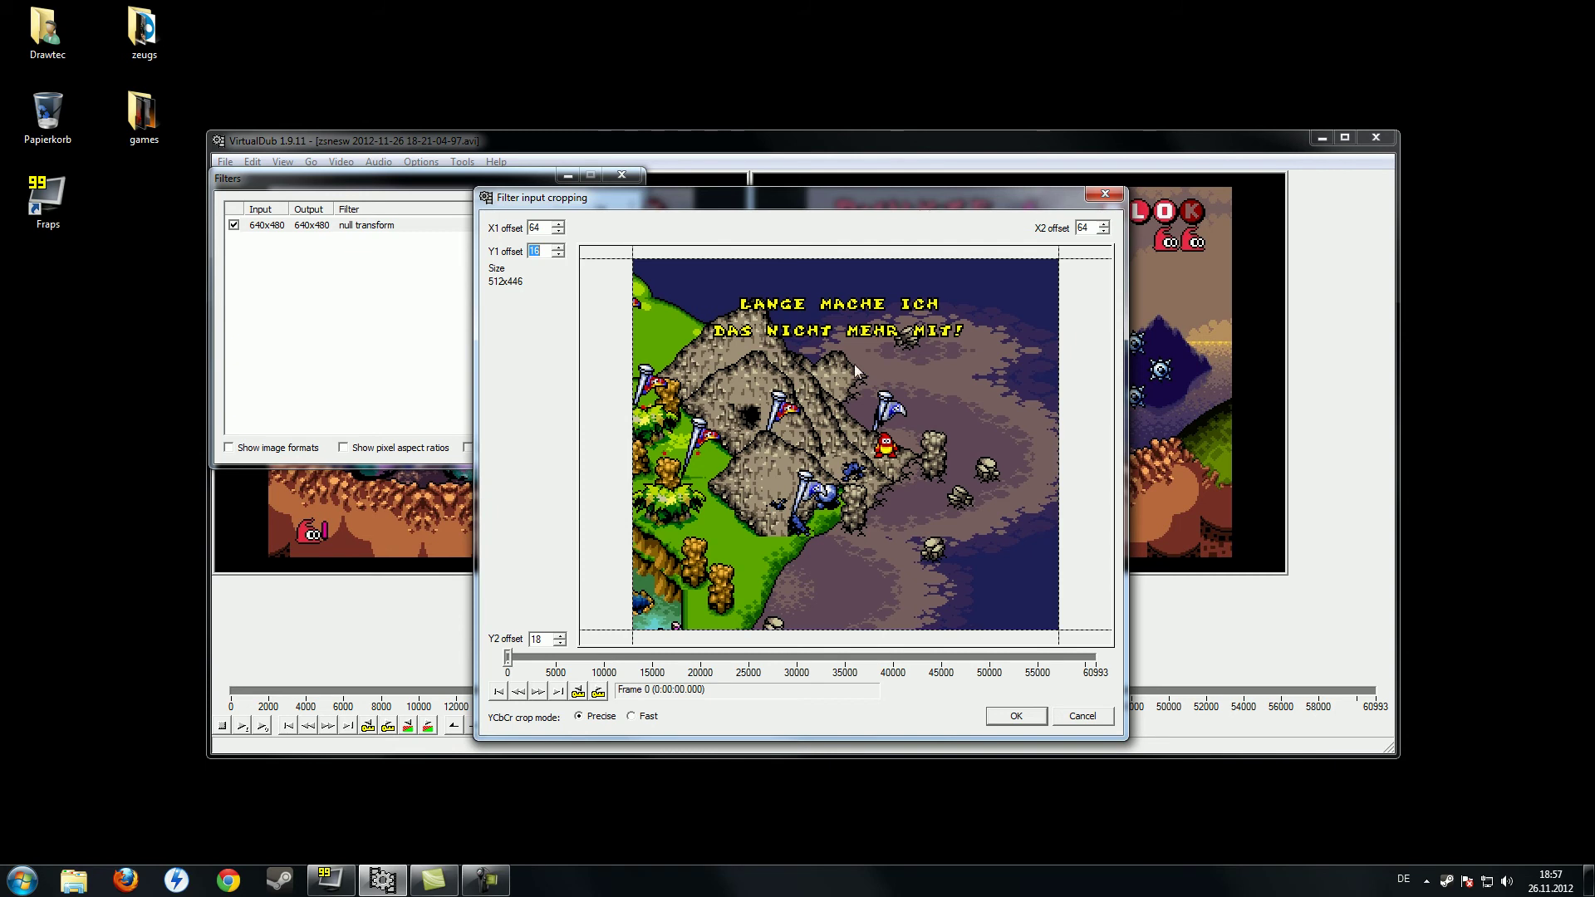
left_click(1014, 716)
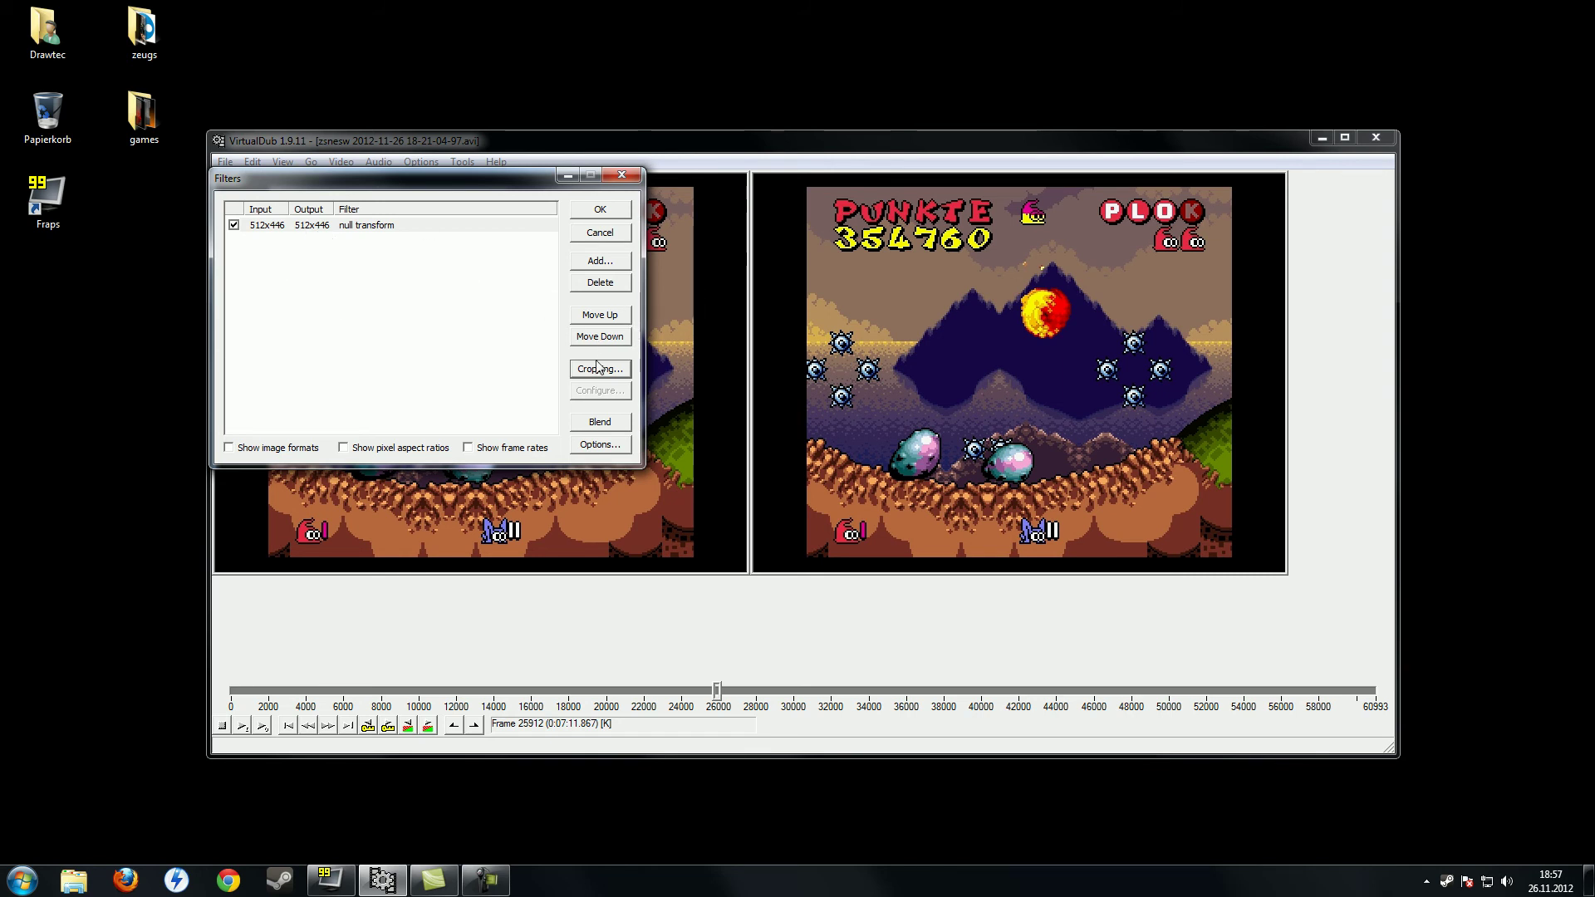
Add the resize filter after the null transform filter.
left_click(599, 261)
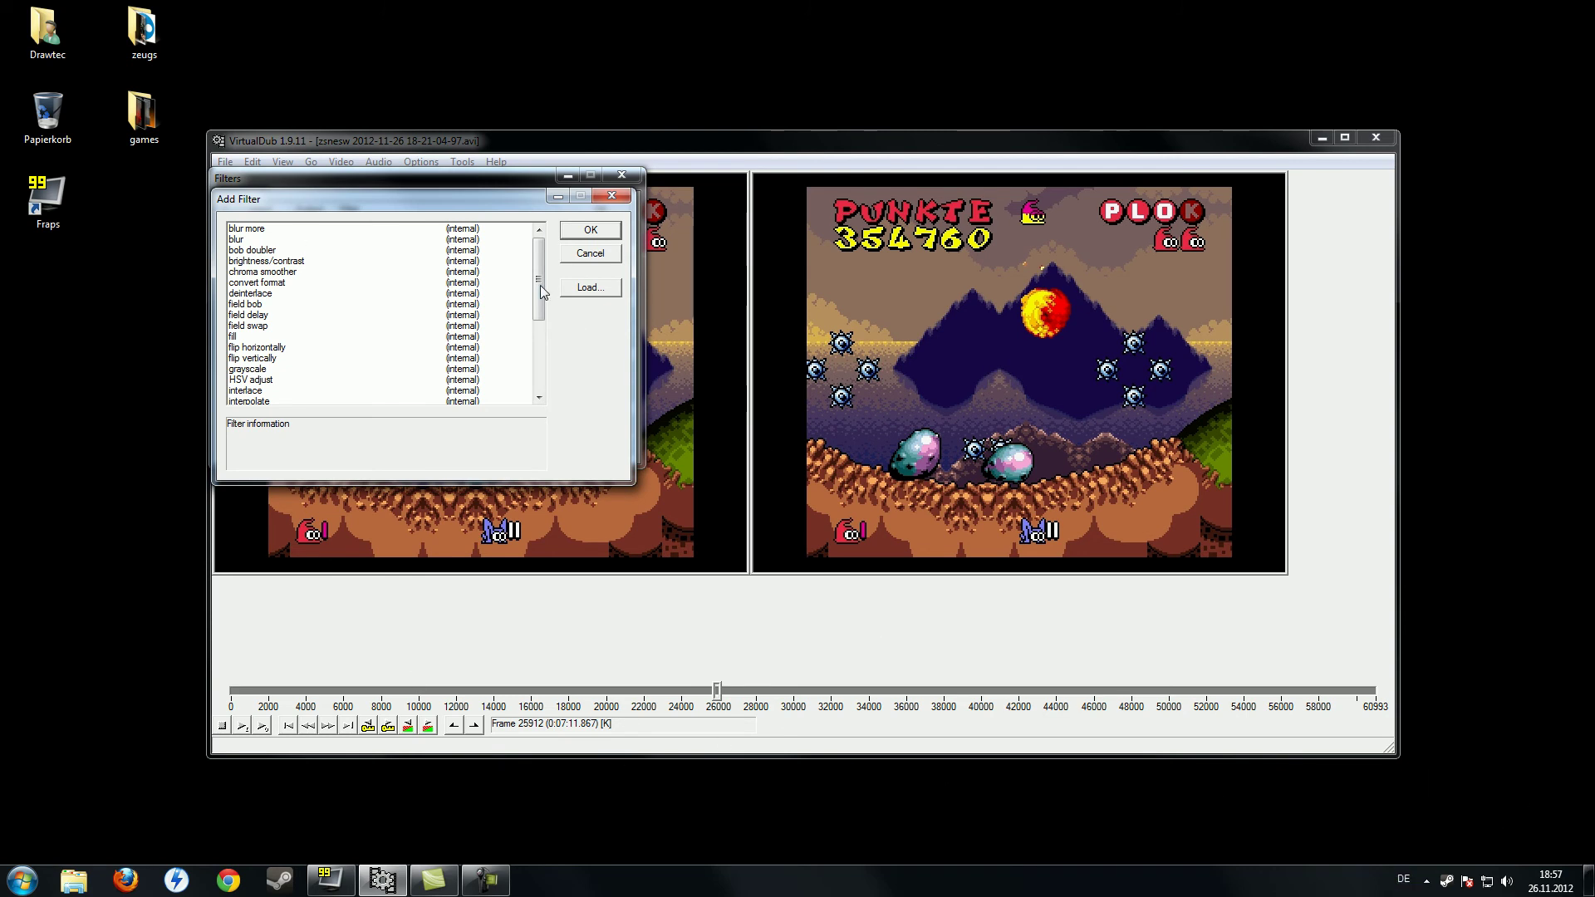
mouse_move(541, 288)
left_mouse_down()
mouse_move(542, 349)
mouse_move(542, 289)
left_mouse_up()
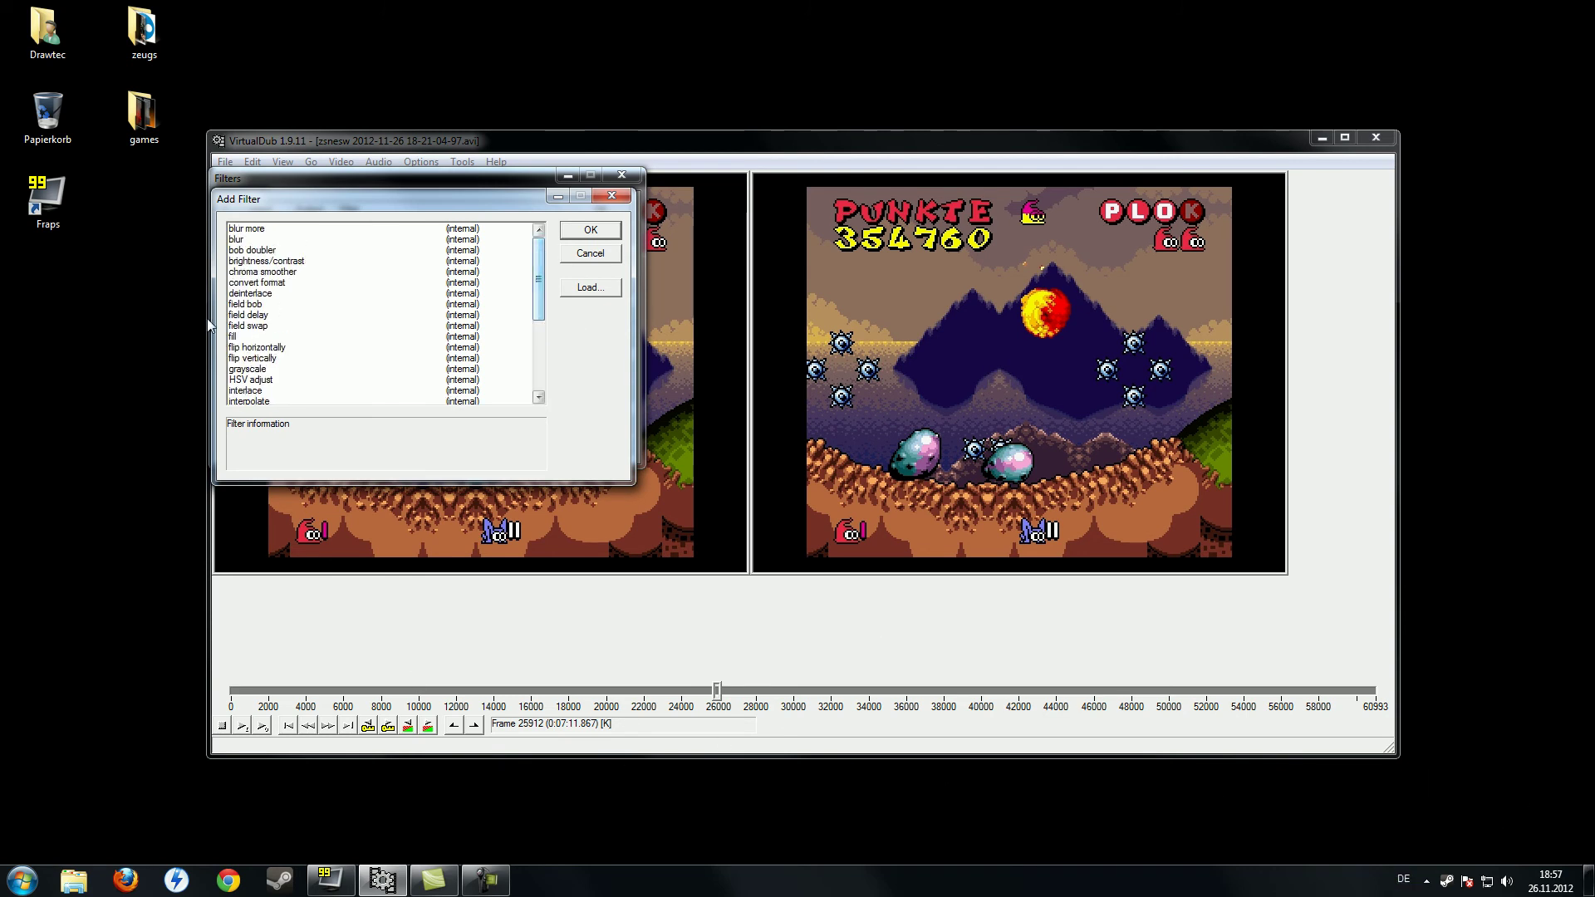
left_click(292, 357)
scroll(292, 357, "down", 4)
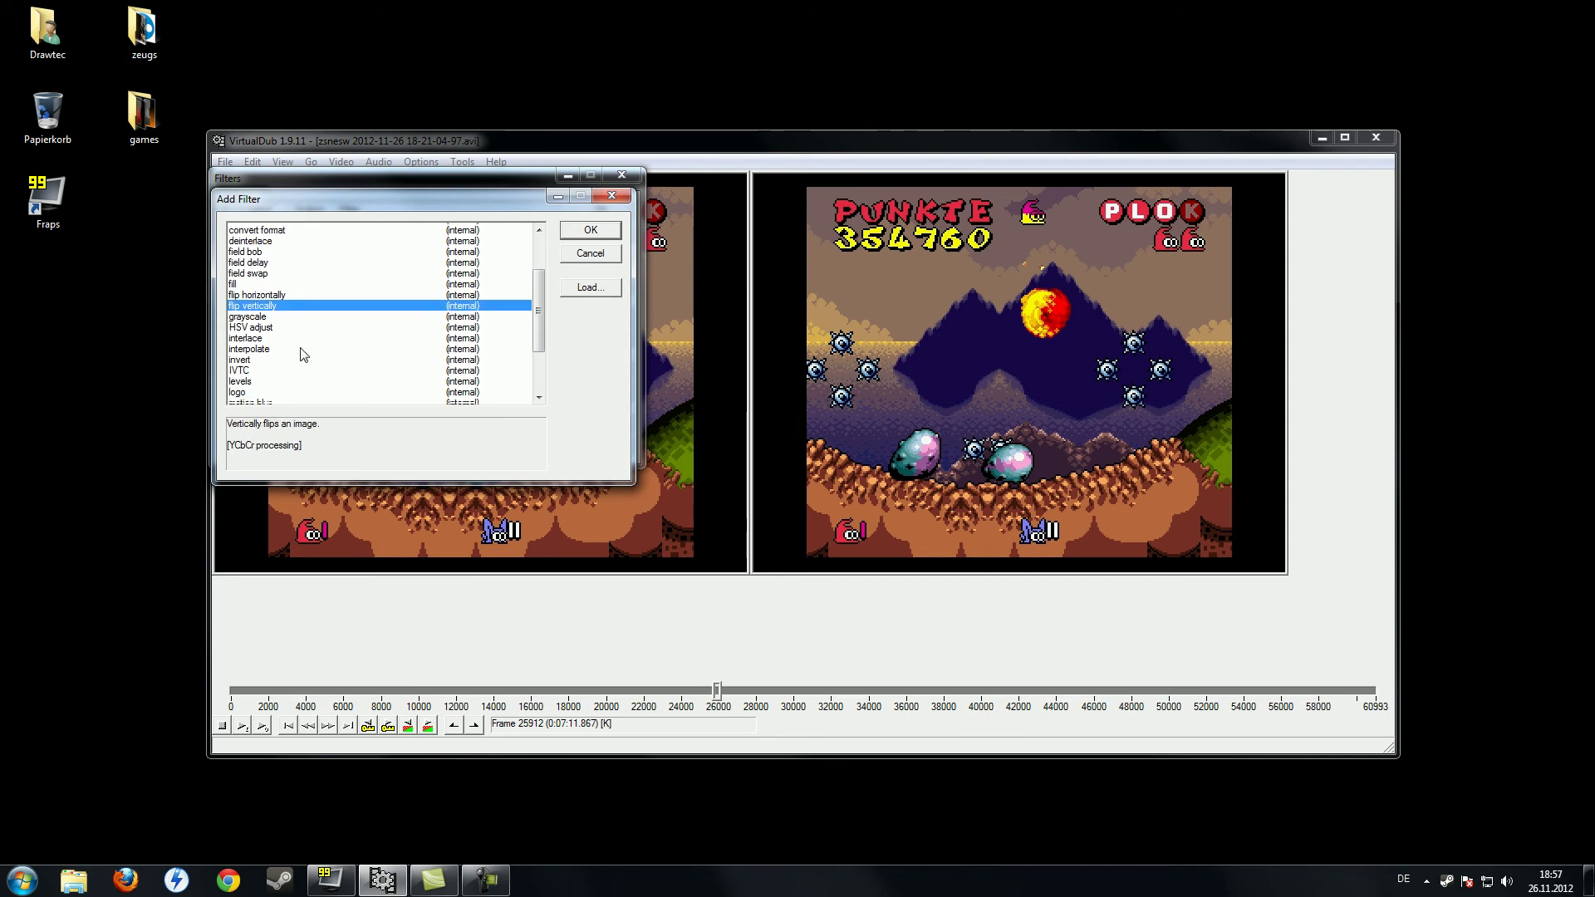
scroll(282, 364, "down", 1)
double_click(249, 347)
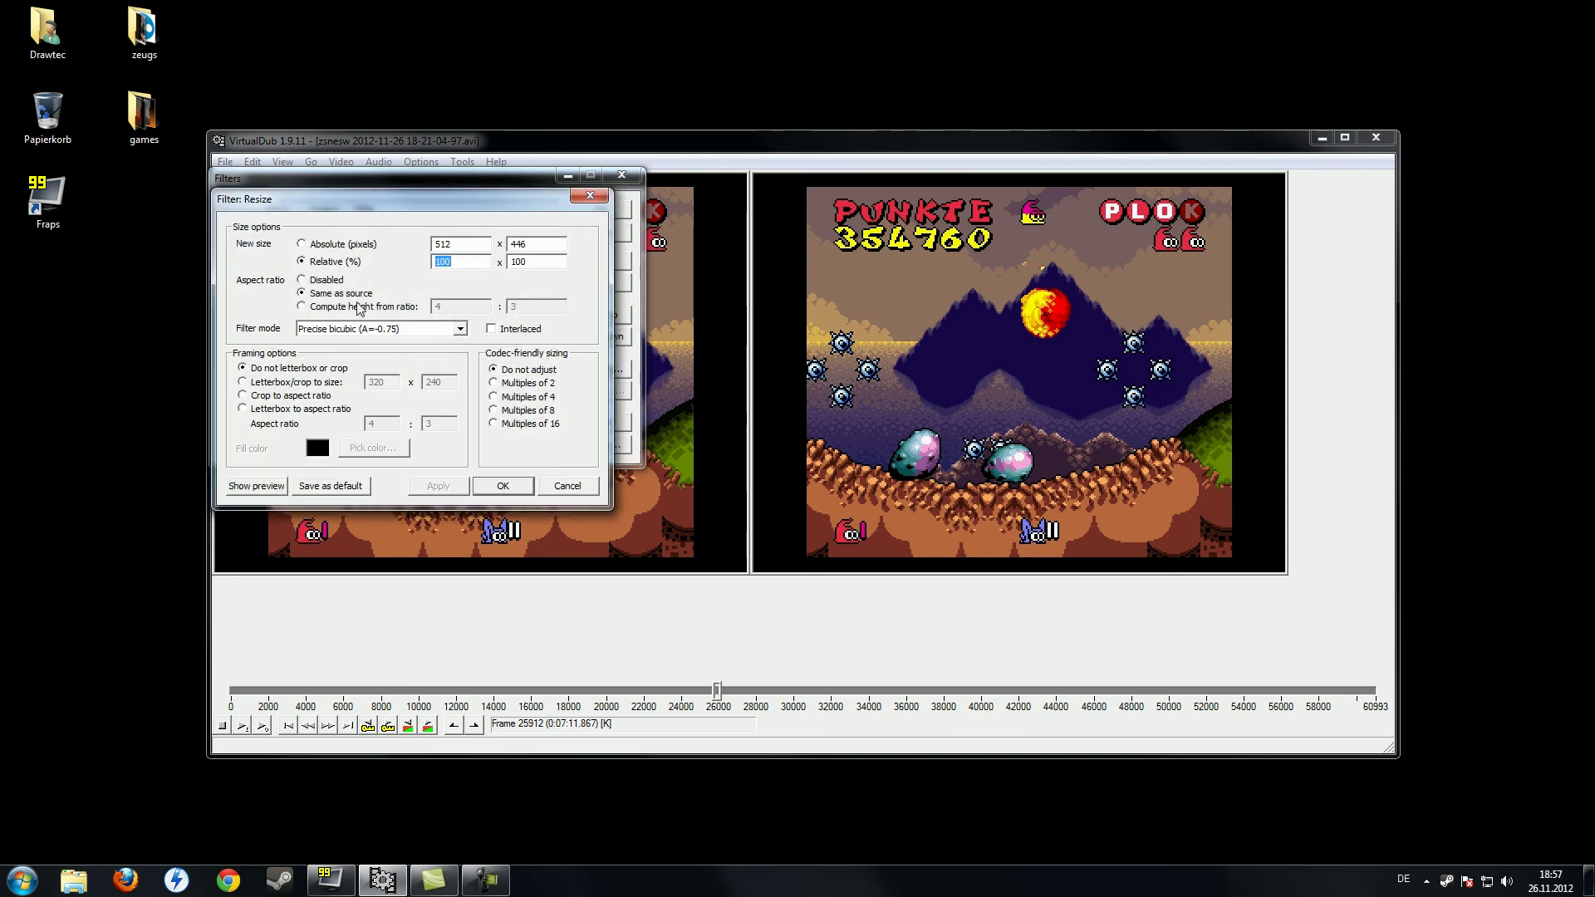
Set the resize filter to compute the height from an aspect ratio of 16:9.
left_click(300, 261)
left_click(301, 307)
key("Tab")
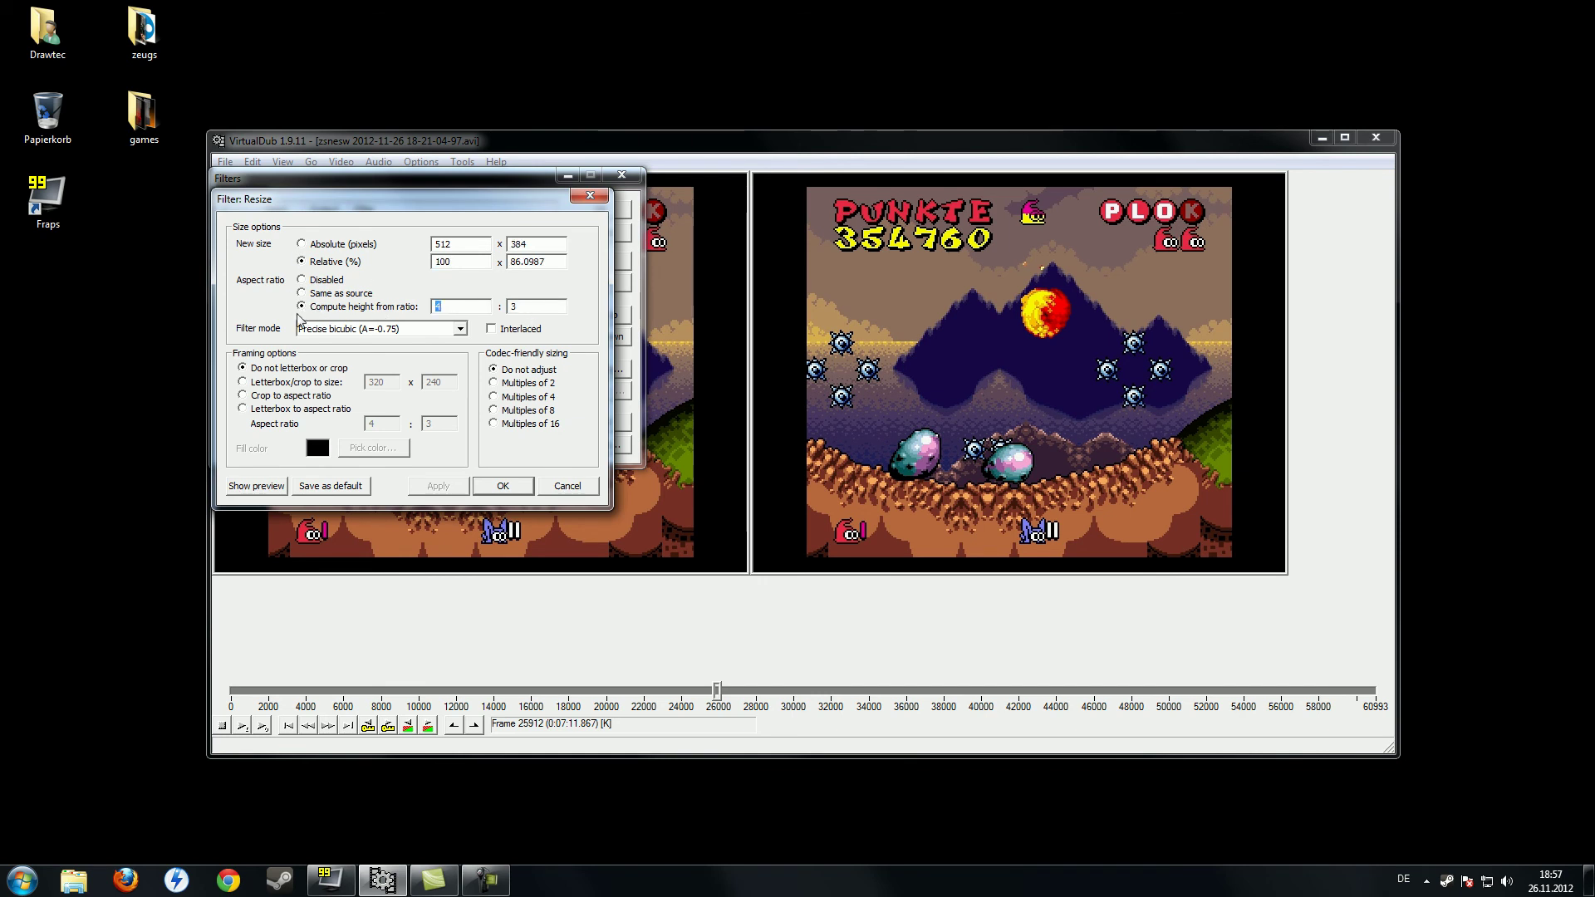
type("16")
key("Tab")
type("8")
key("BackSpace")
type("9")
Set the resize filter's new size to absolute 1280 x 720 pixels.
double_click(449, 243)
left_click_drag(539, 249, 489, 244)
type("720")
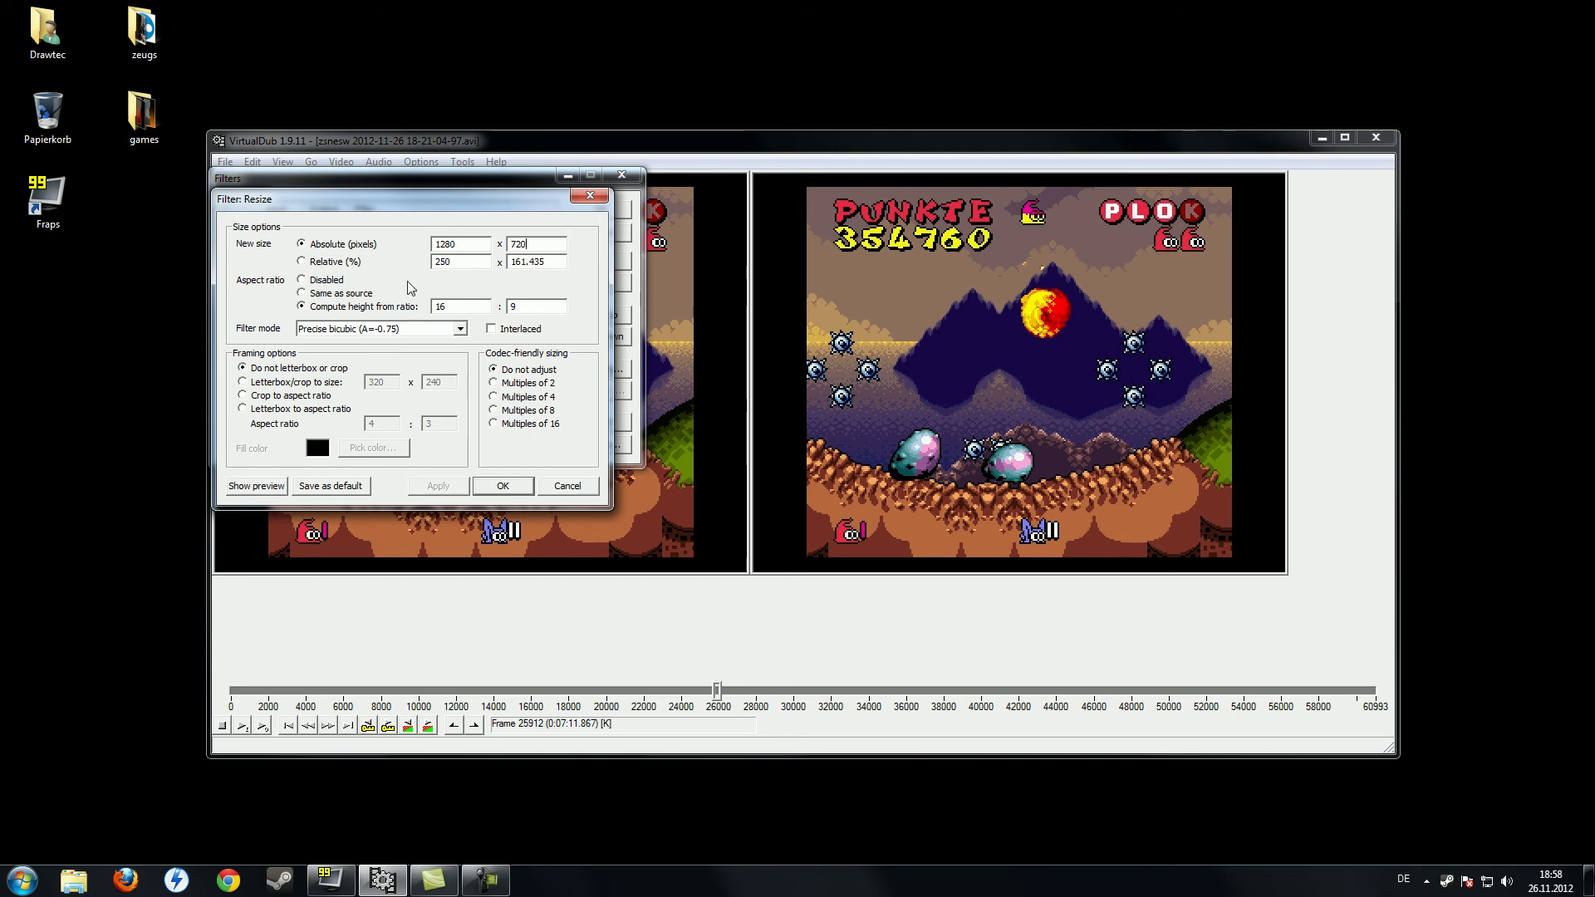
Accept the resize settings and the filter list, and maximize the main window to show the whole output frame.
left_click(503, 485)
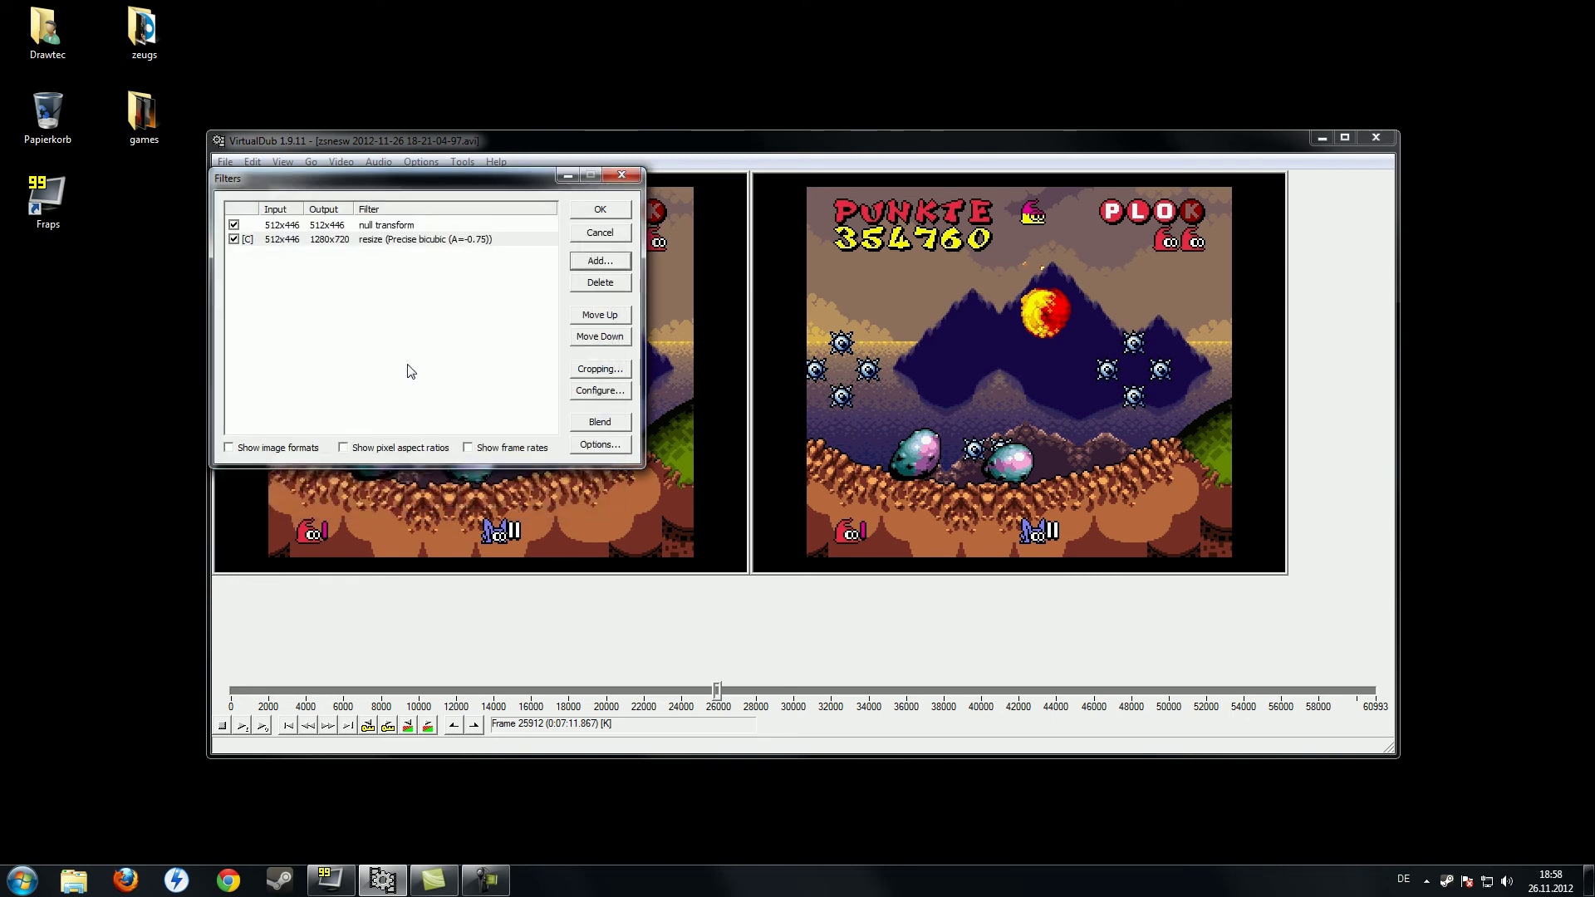
left_click(604, 210)
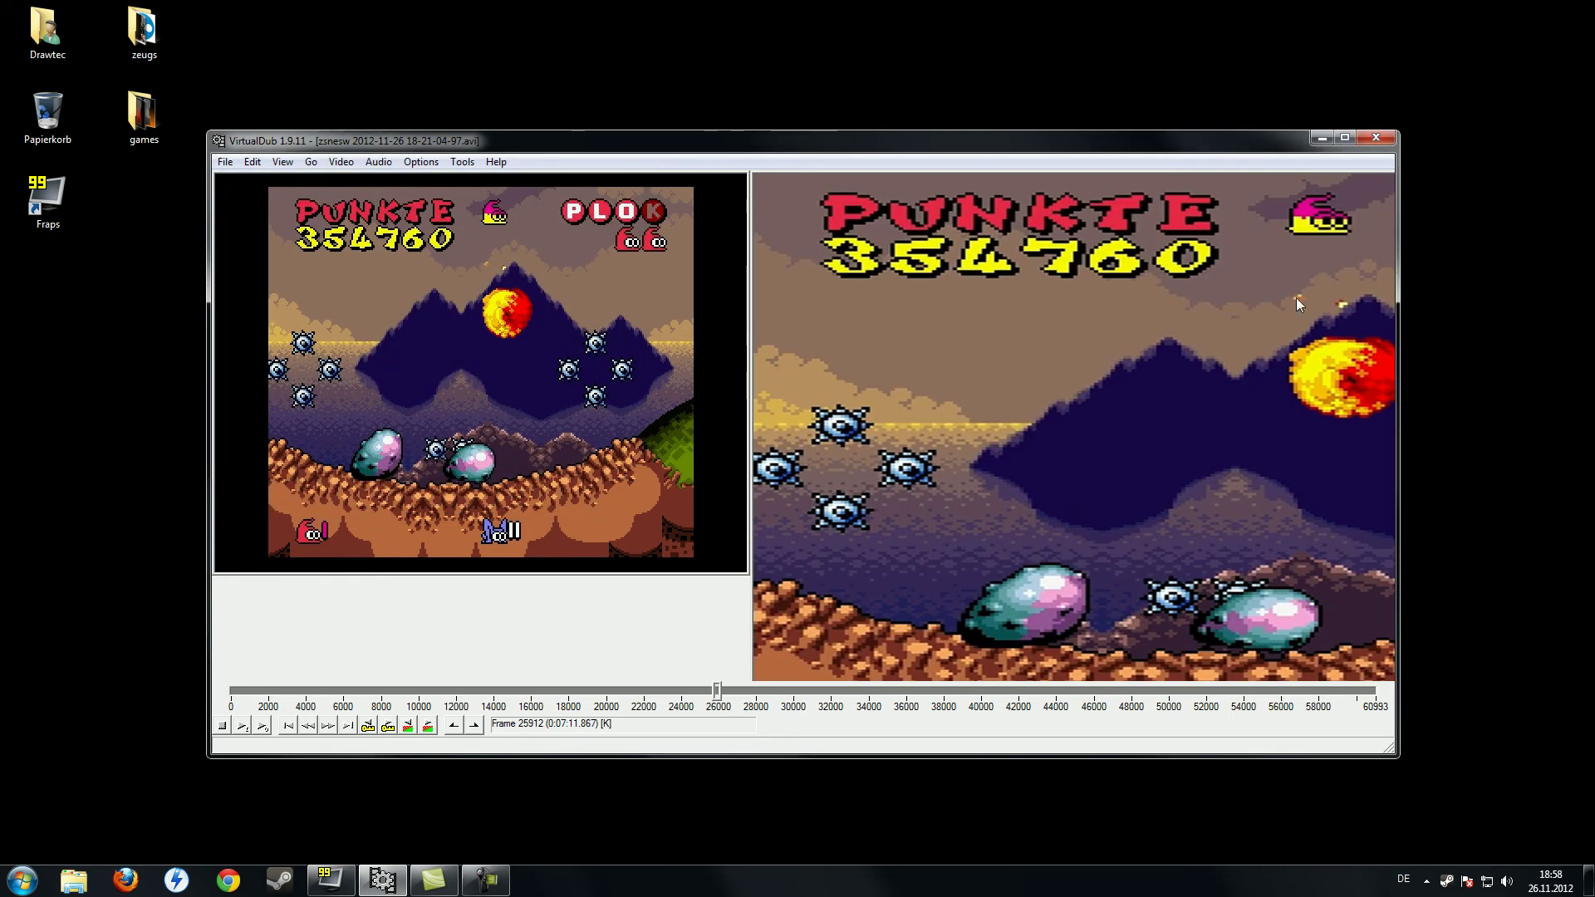
left_click(1345, 137)
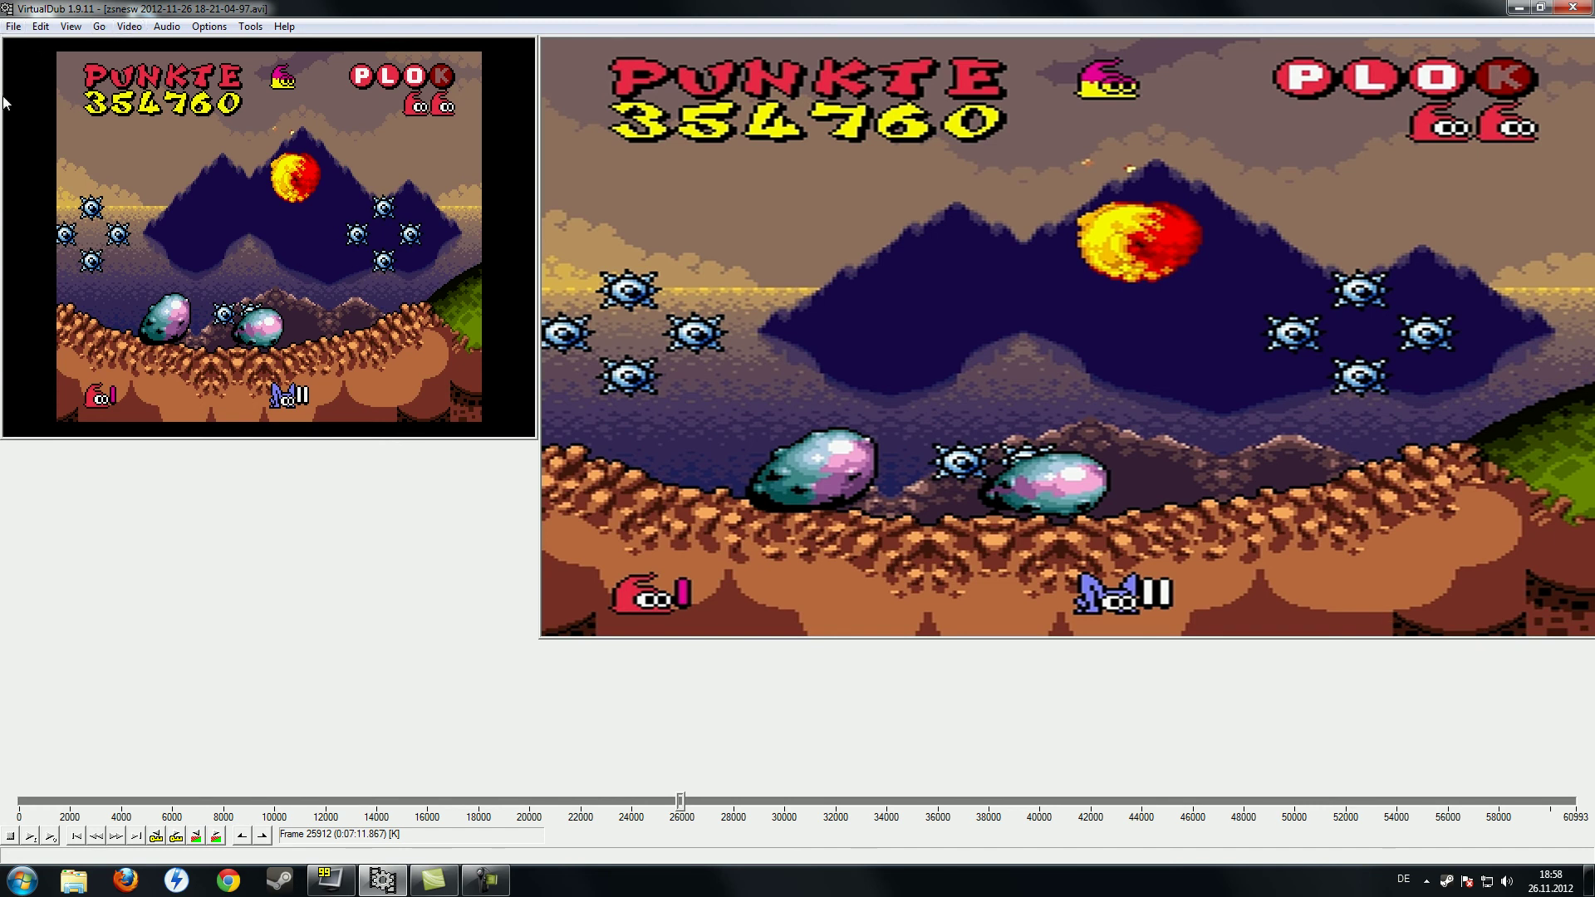
Save the filtered video as an AVI file named PLok6 on drive D.
left_click(14, 27)
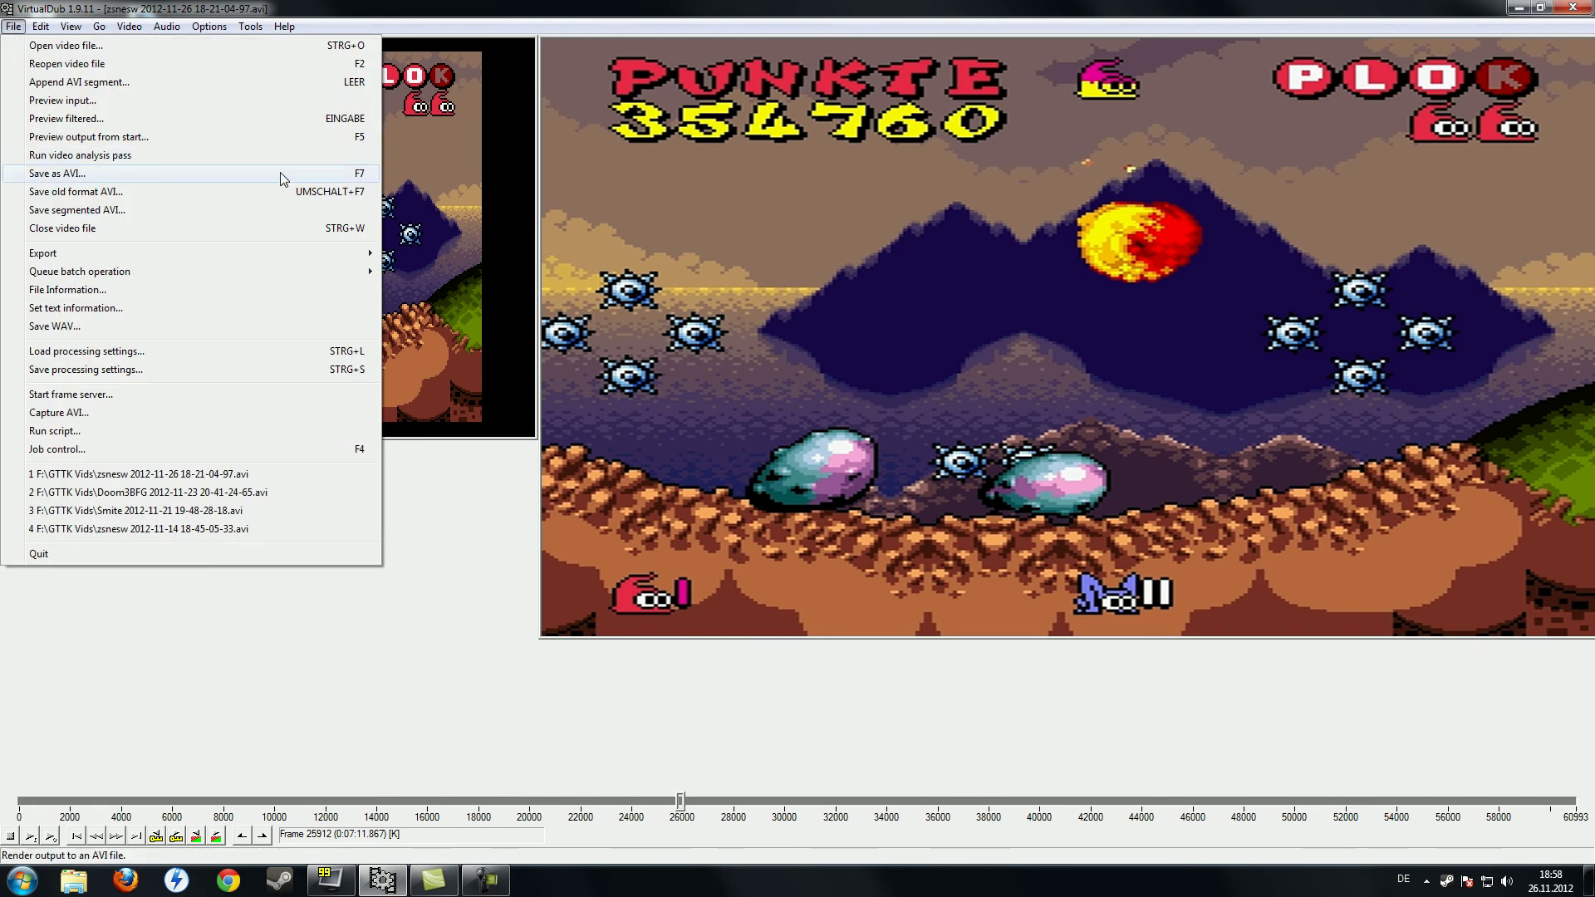
left_click(161, 173)
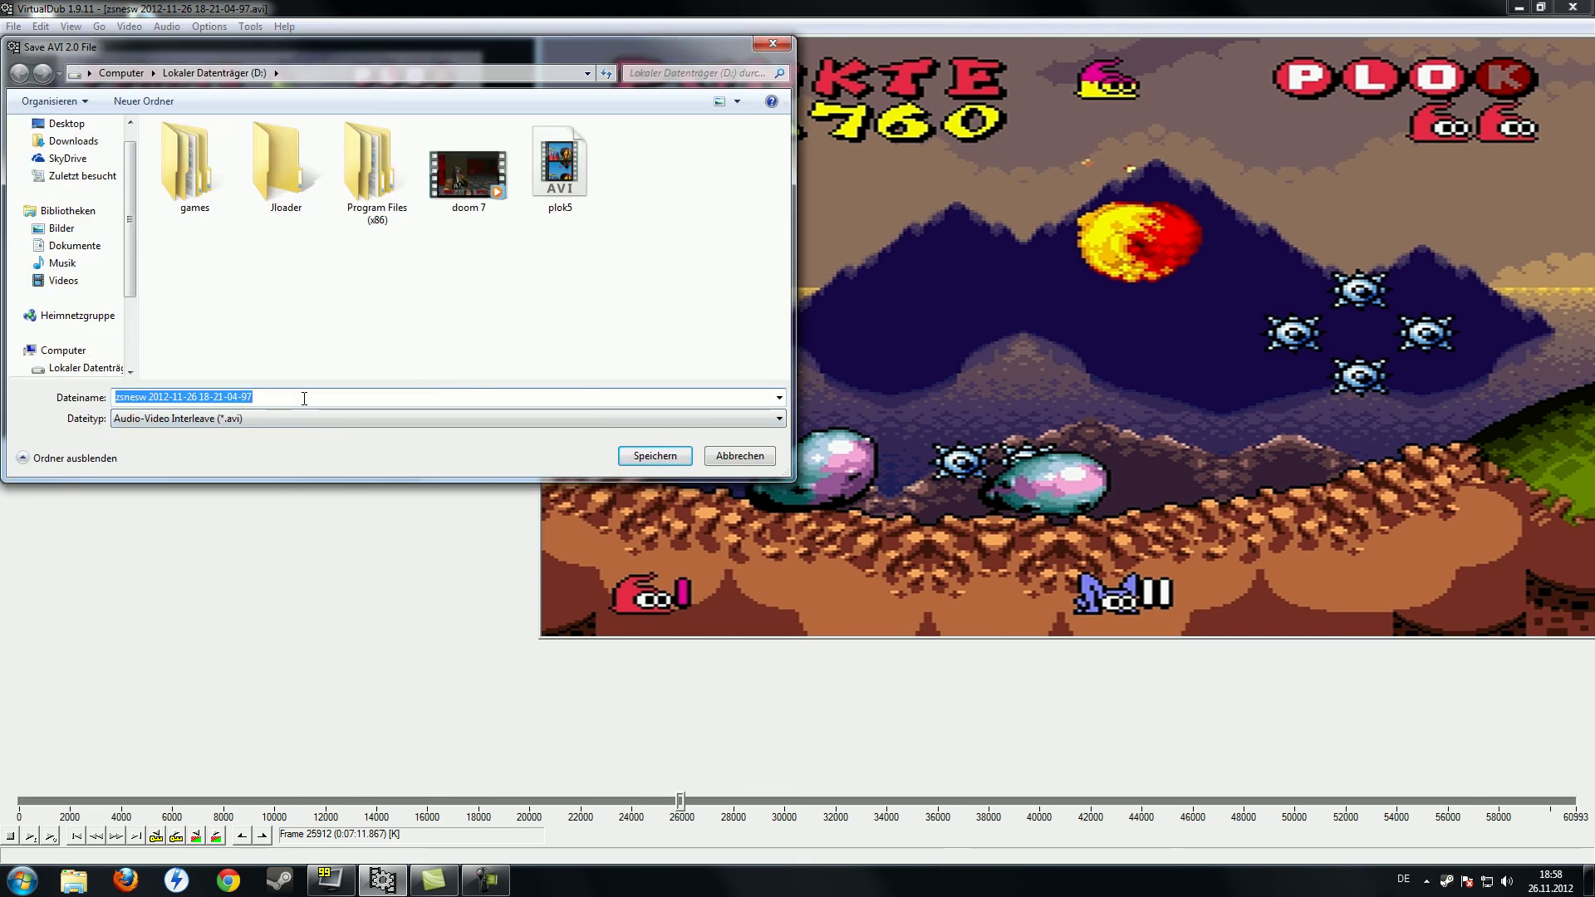
type("PLok6")
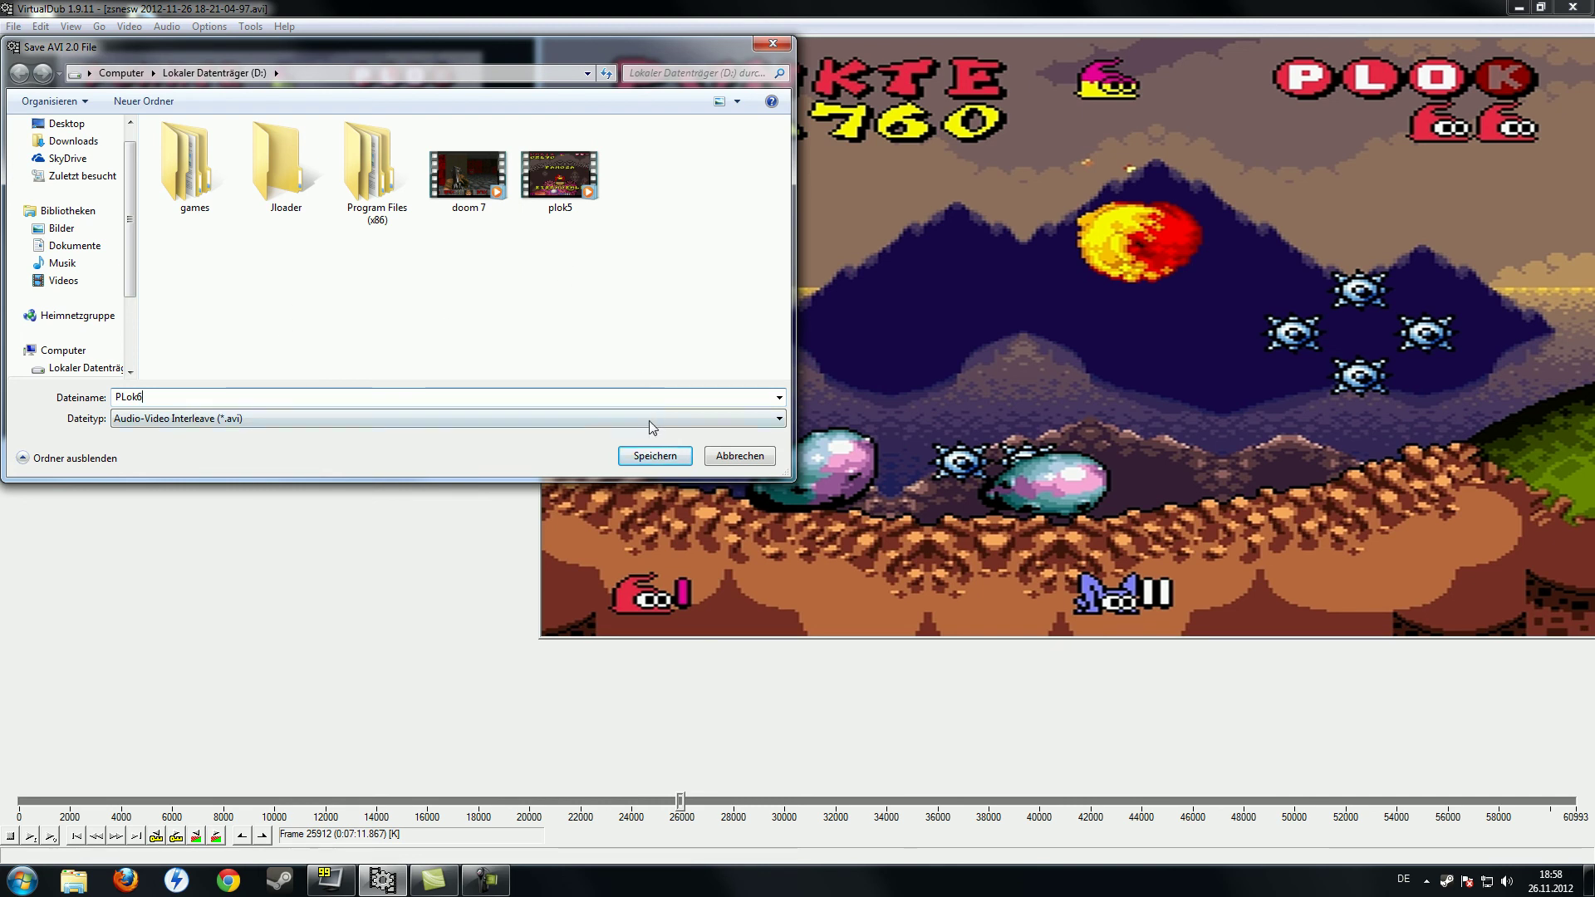
left_click(642, 453)
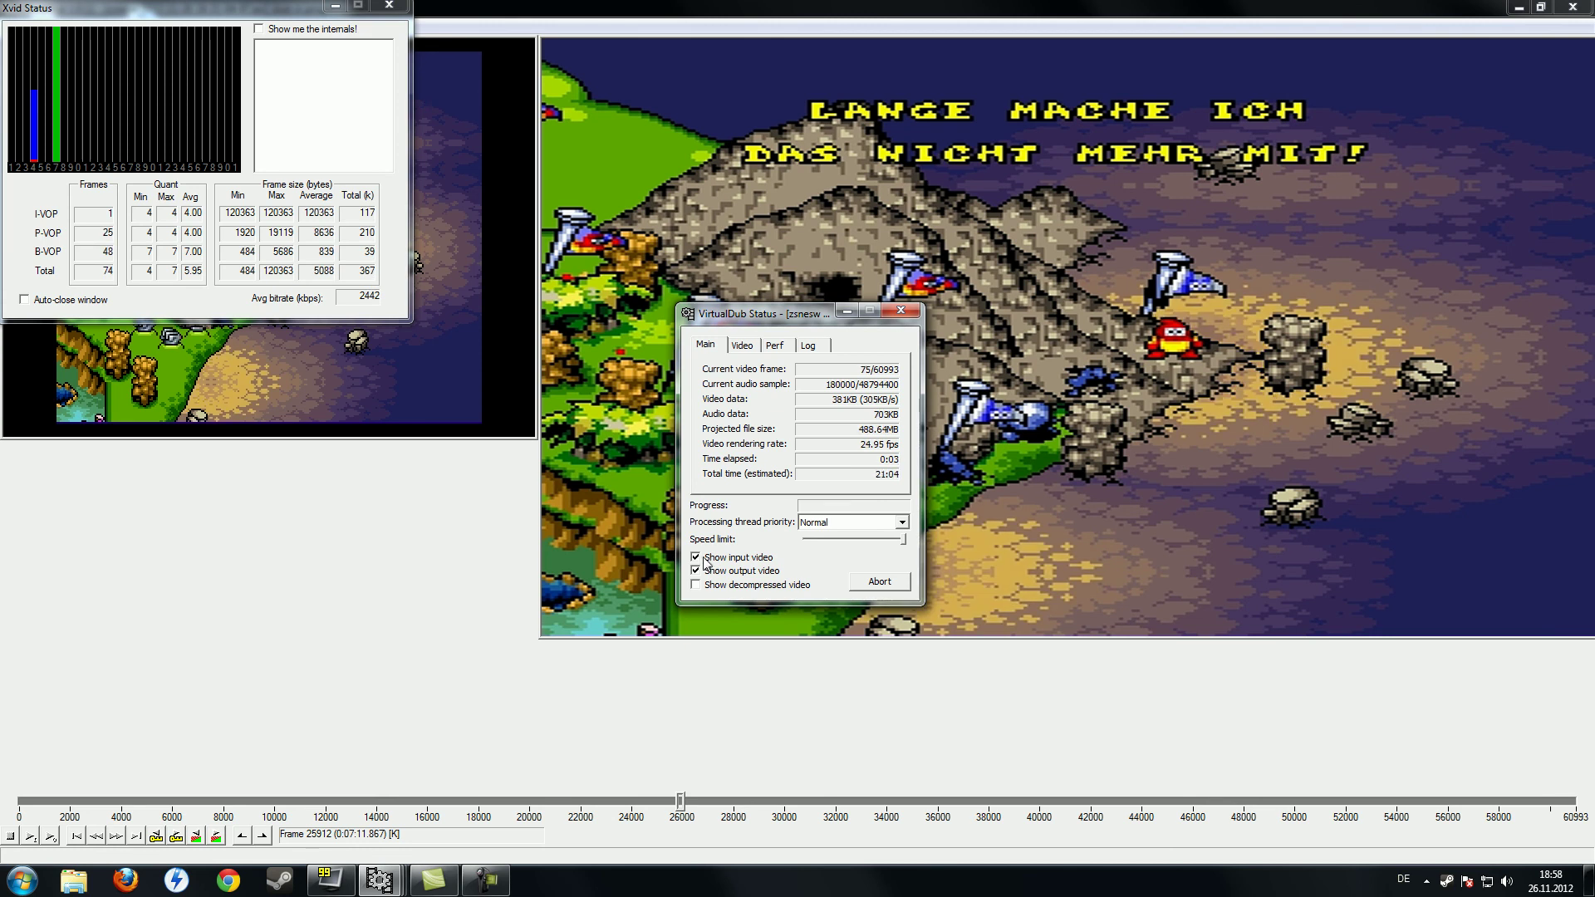
Move the Xvid and rendering status windows out of the way and set the processing thread priority to Highest.
left_click(337, 5)
left_click_drag(800, 316, 405, 461)
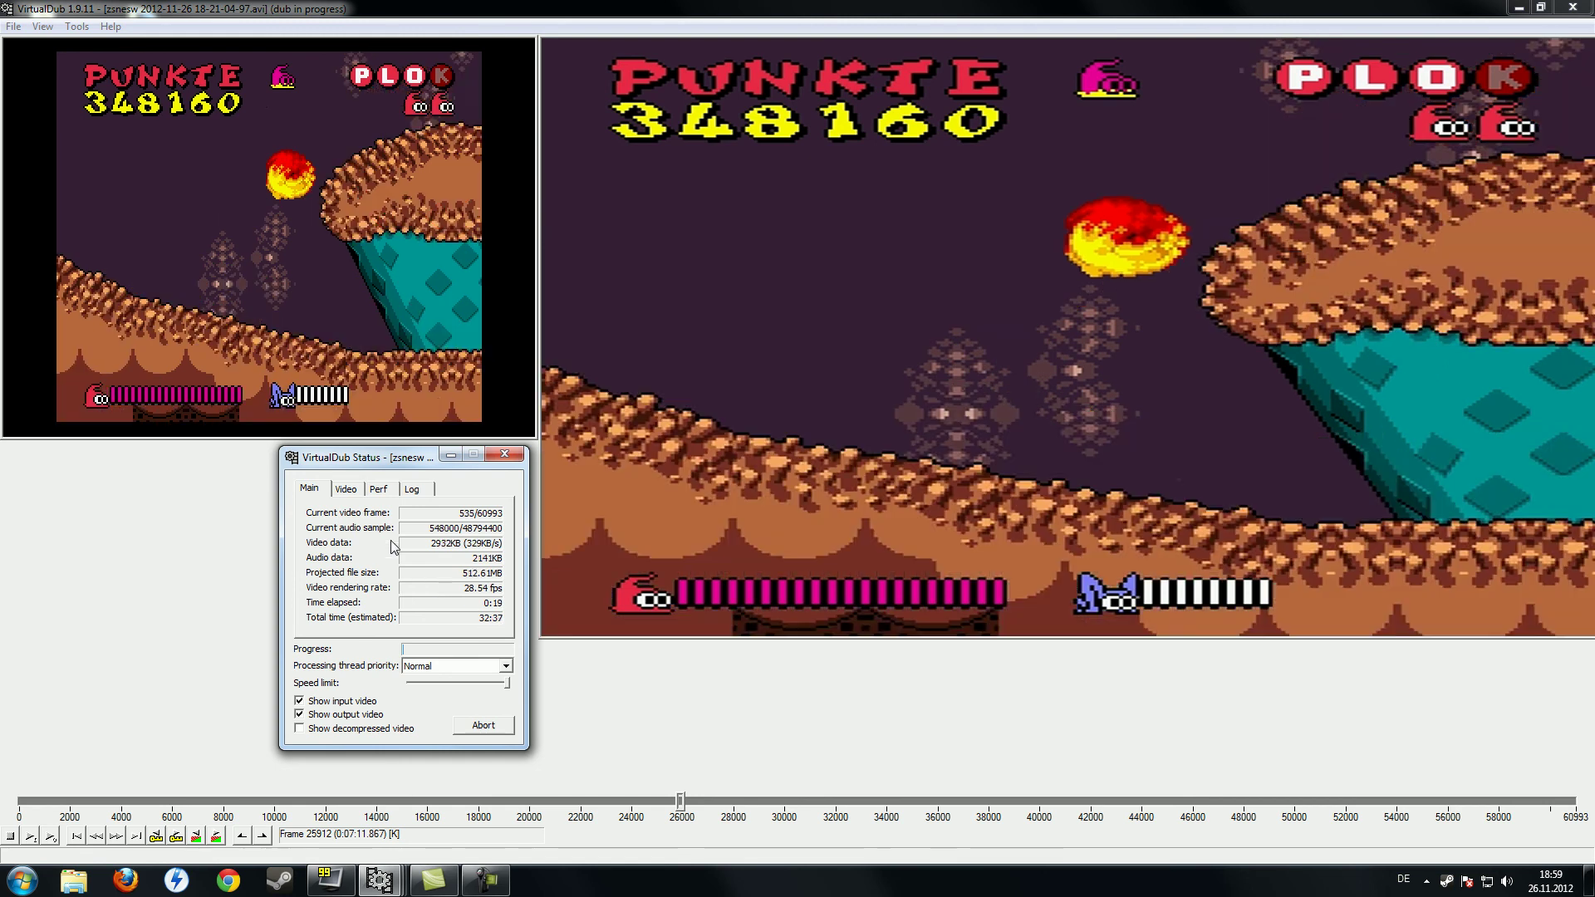
left_click(455, 666)
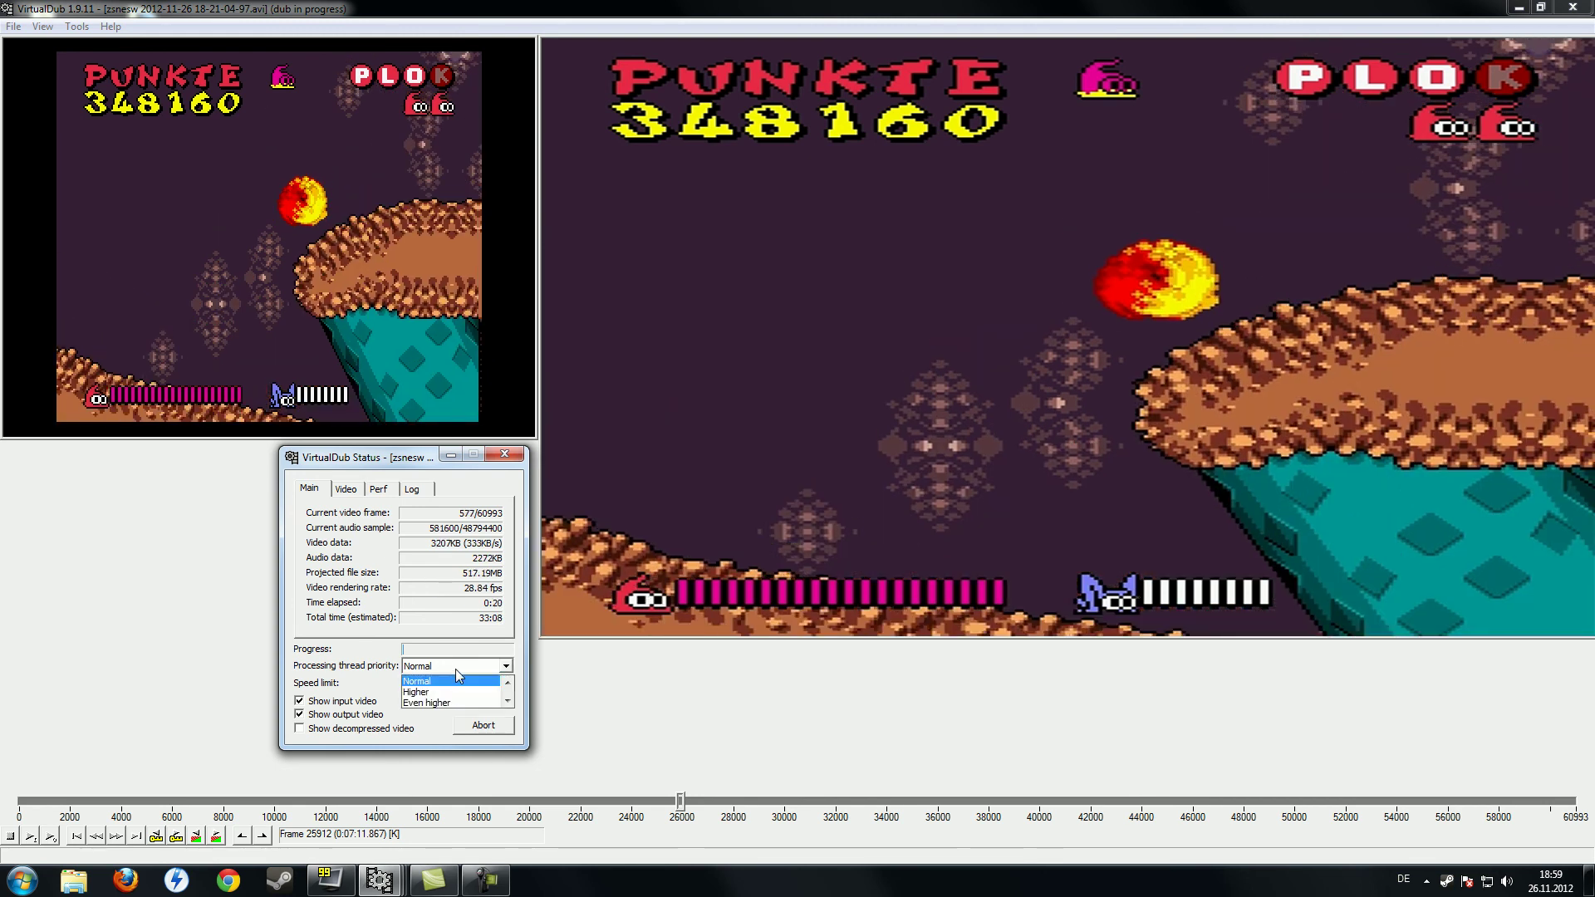
scroll(449, 694, "down", 1)
left_click(450, 703)
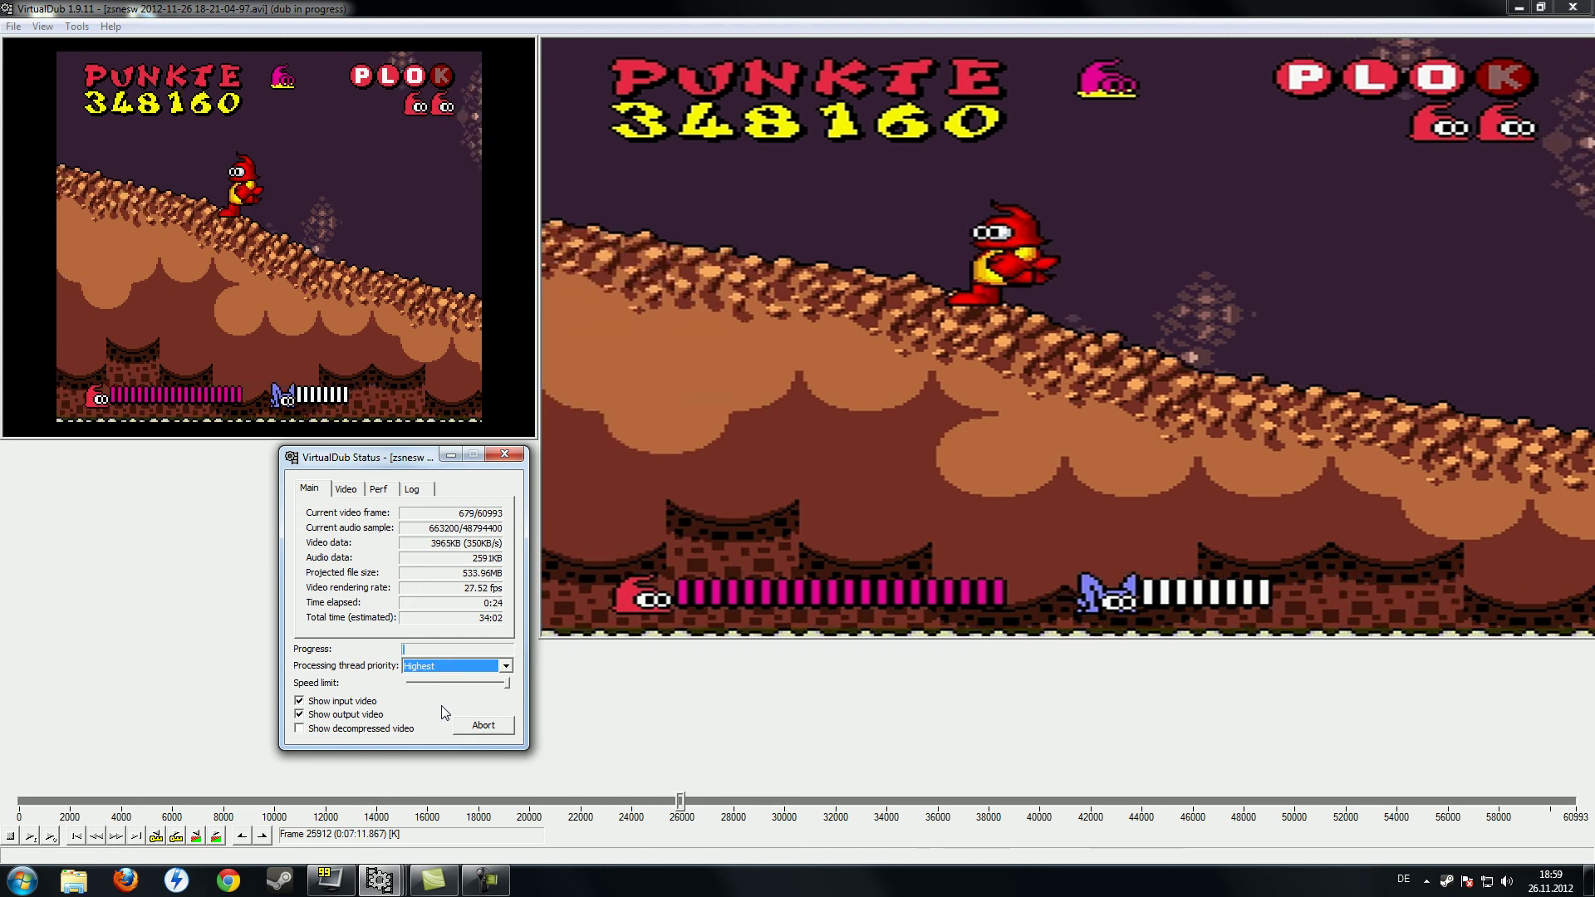
Turn off the input and output video display during rendering, and minimize the main window so only the status window remains.
left_click(340, 703)
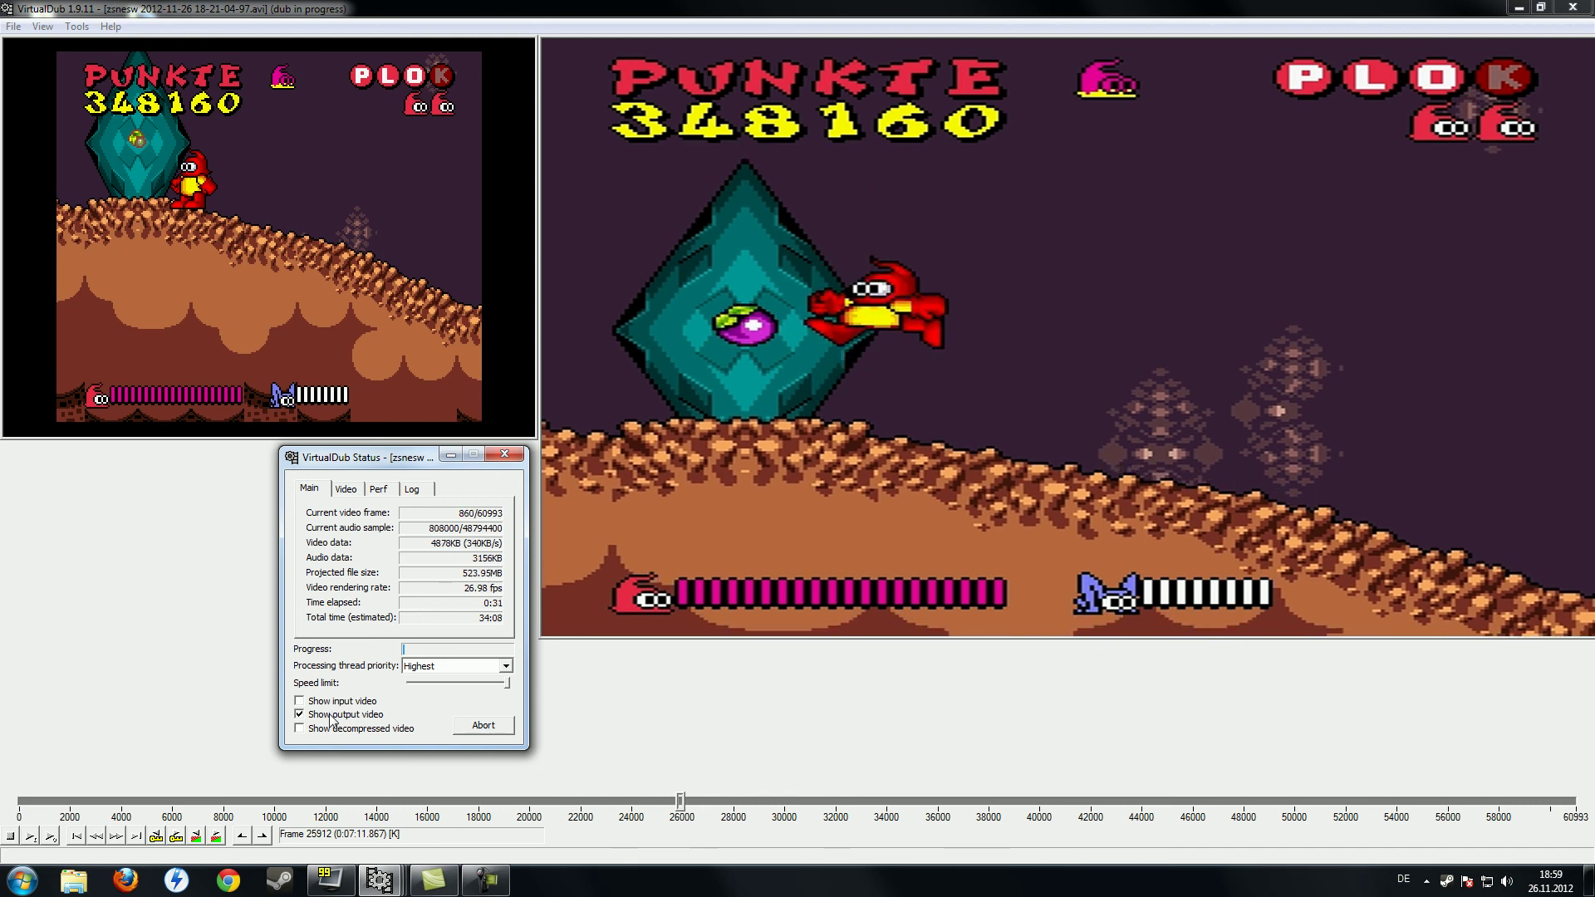
left_click(335, 704)
left_click(332, 716)
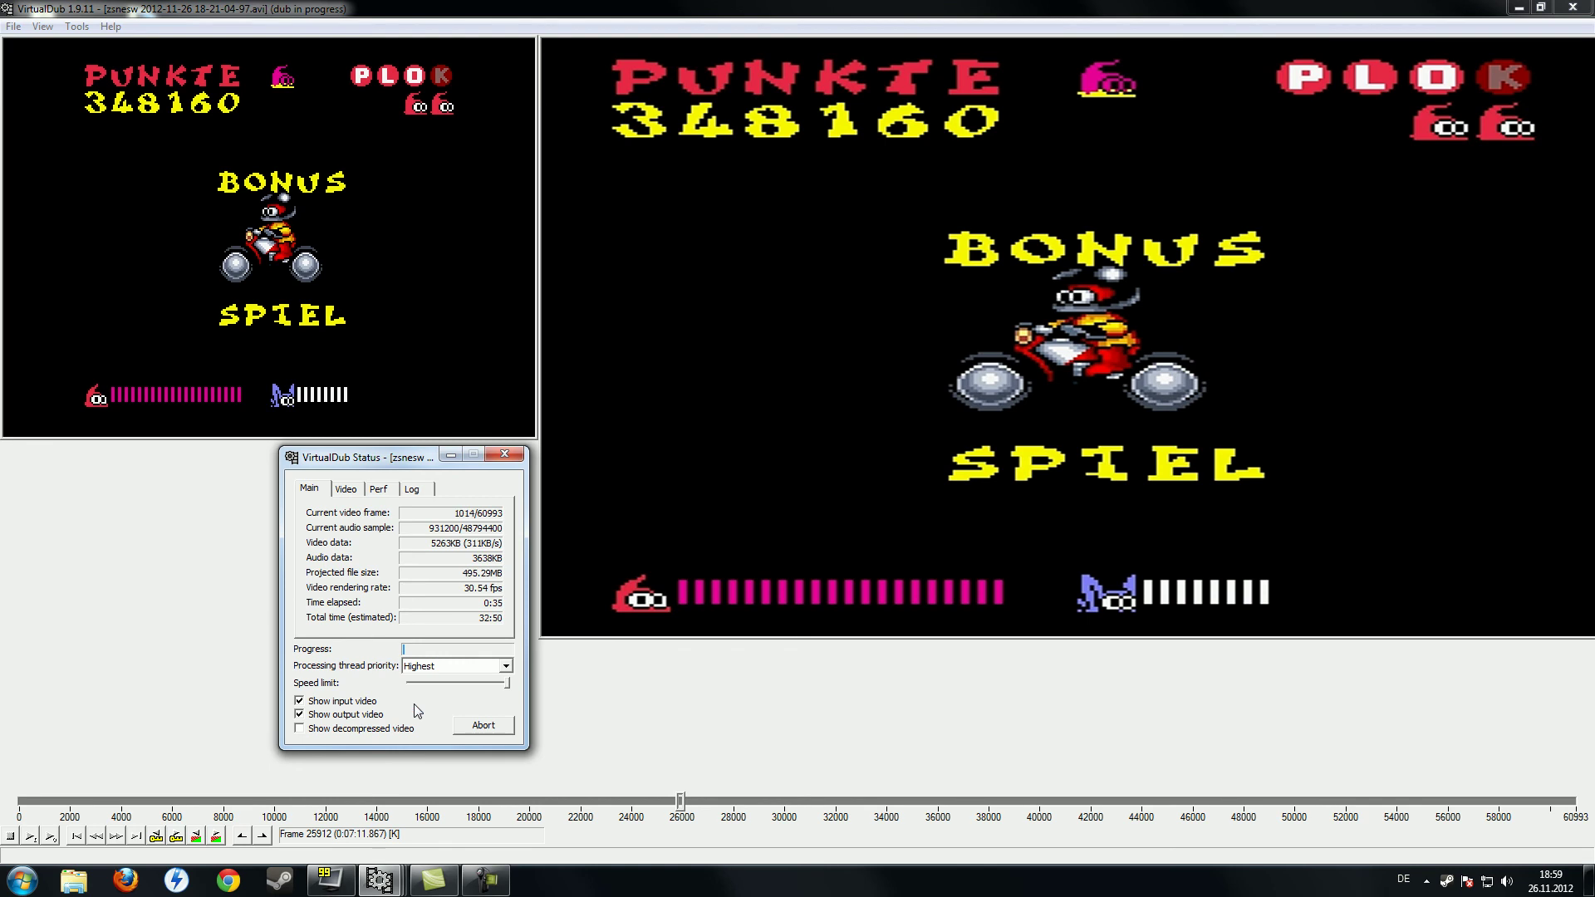
left_click(367, 704)
left_click(367, 717)
left_click(1518, 7)
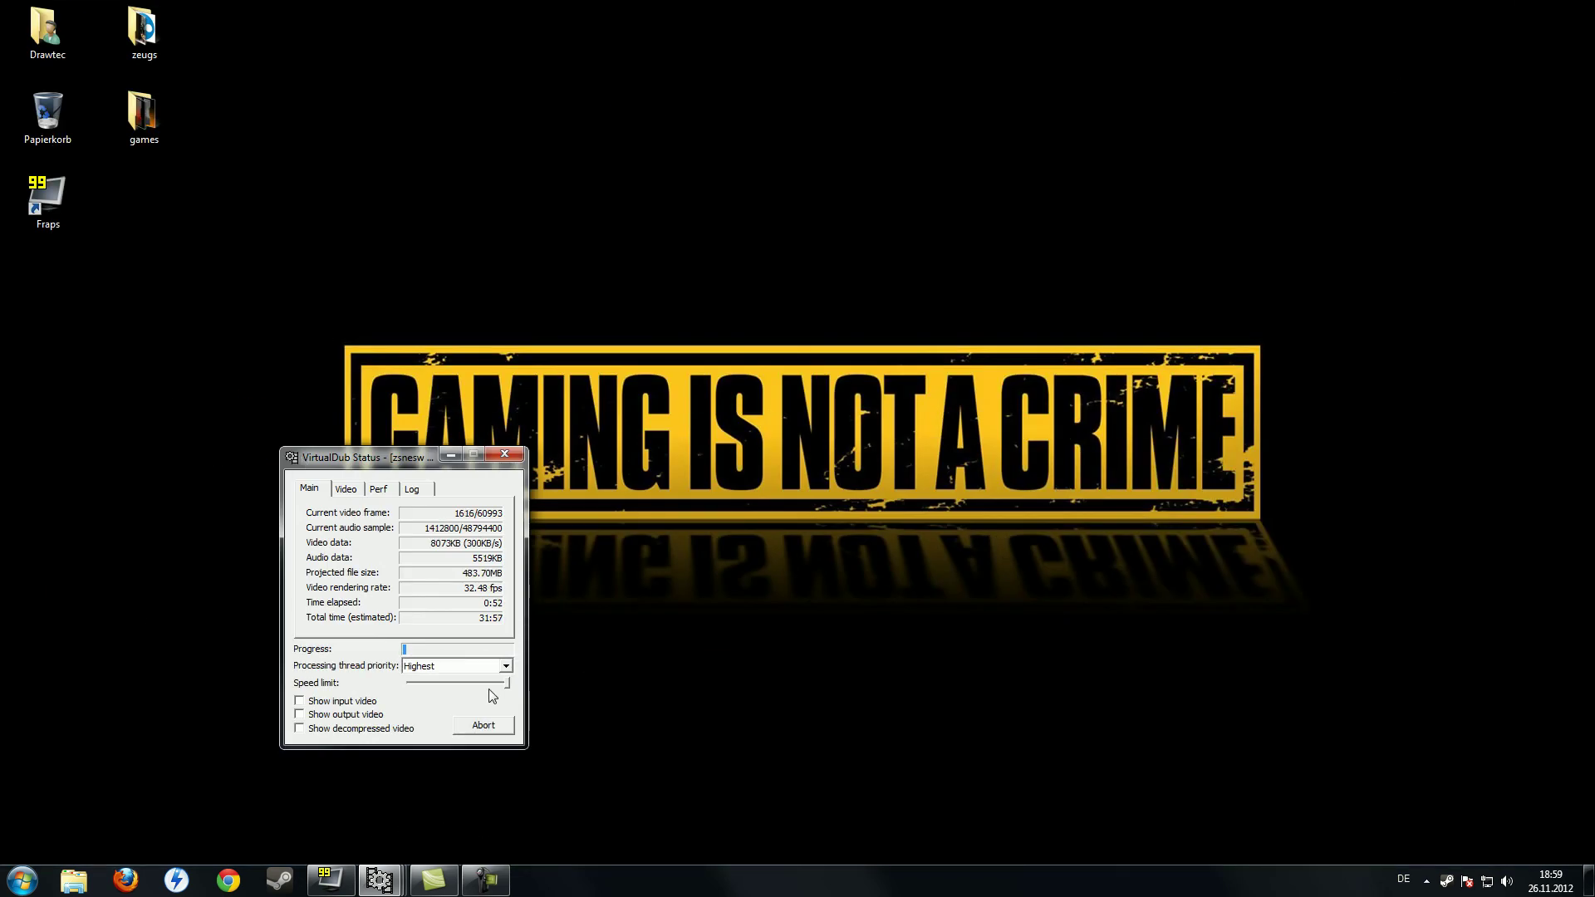
left_click_drag(418, 466, 1294, 49)
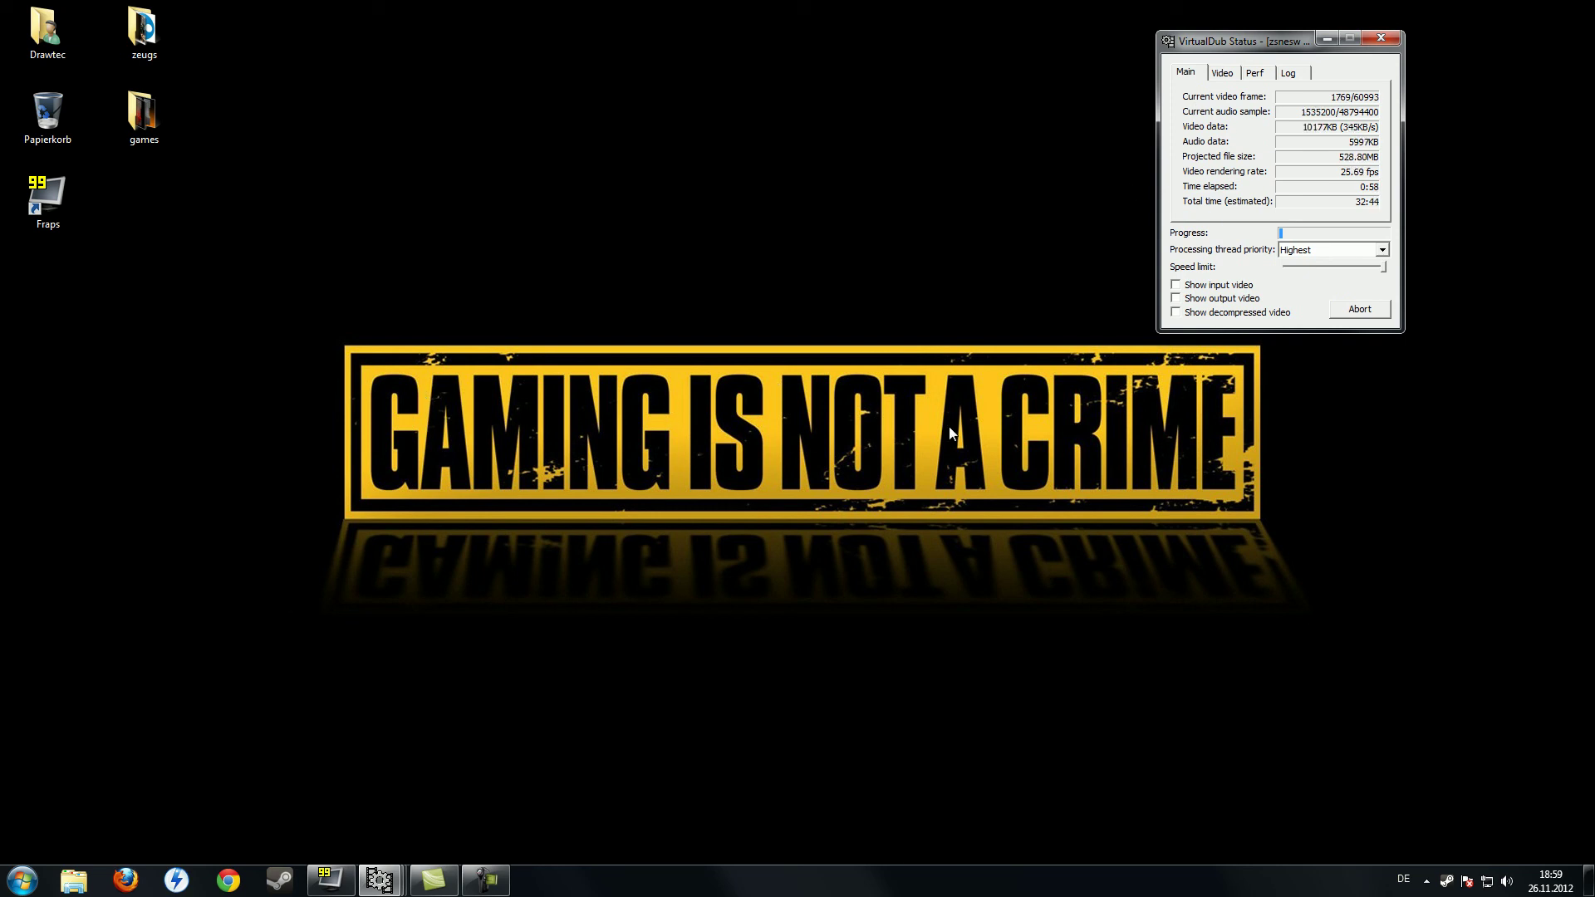
Check the render's video, performance and log details, and abort the save operation.
left_click(1223, 71)
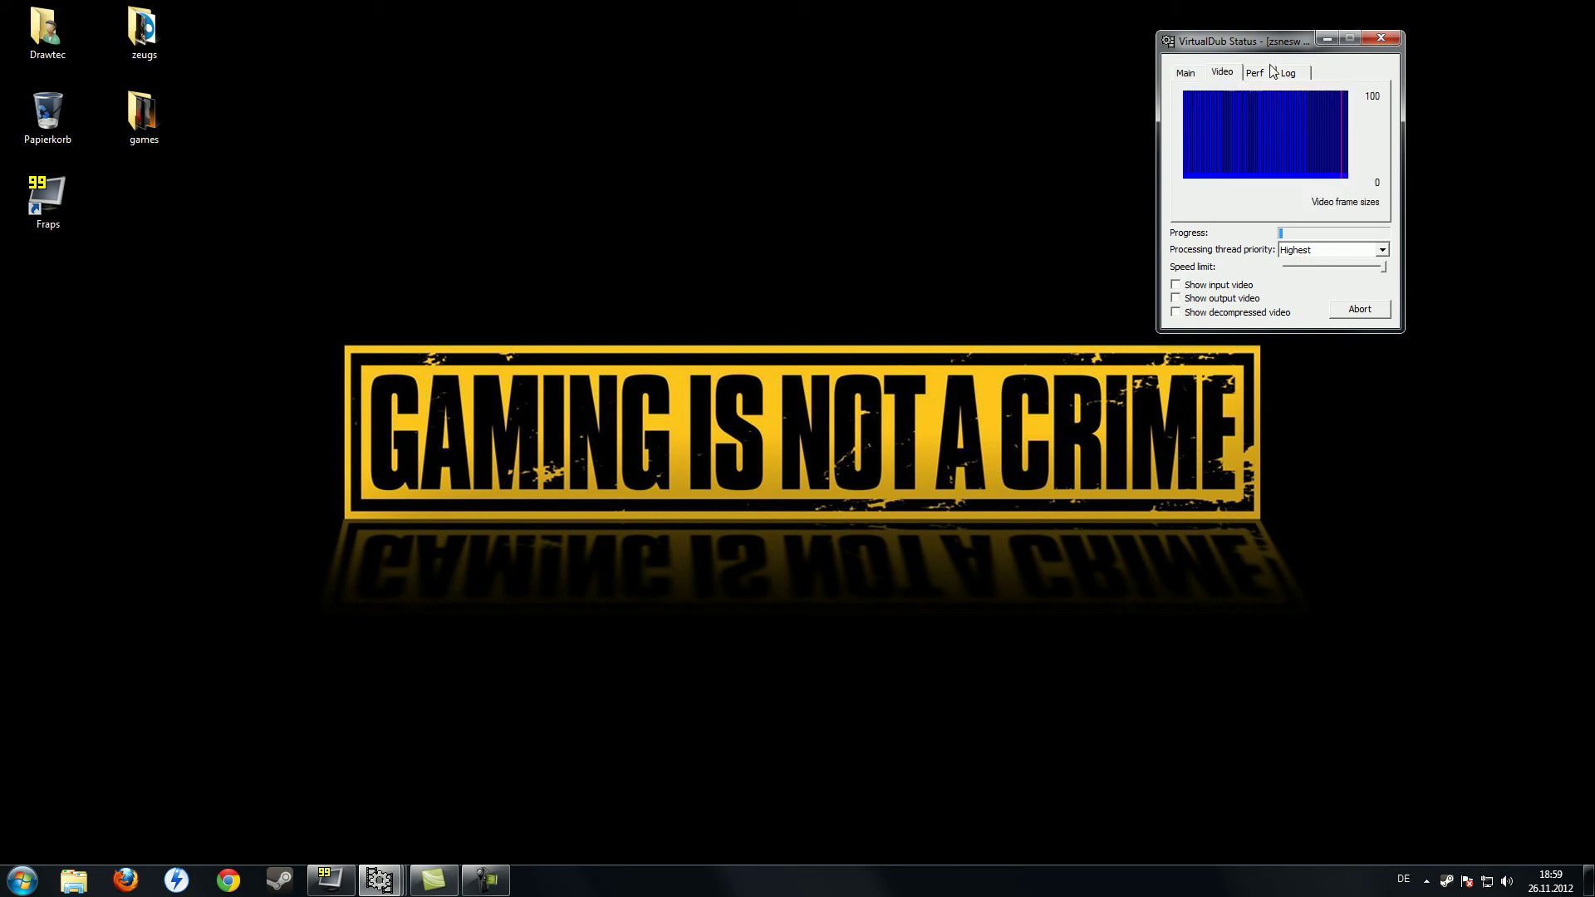
left_click(1261, 71)
left_click(1290, 73)
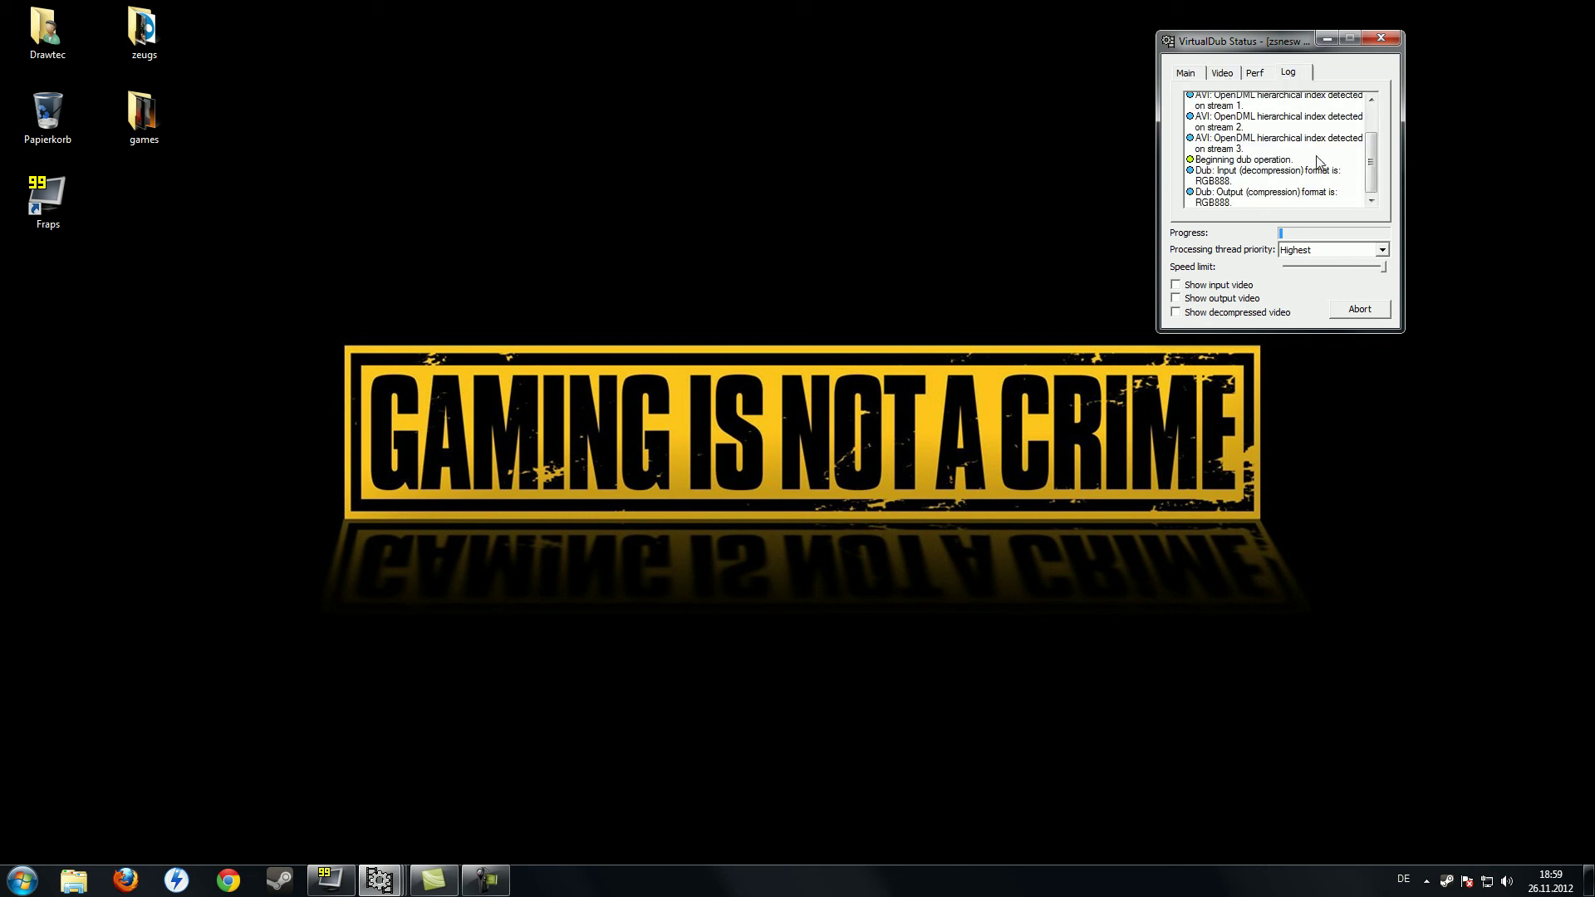
left_click(1187, 74)
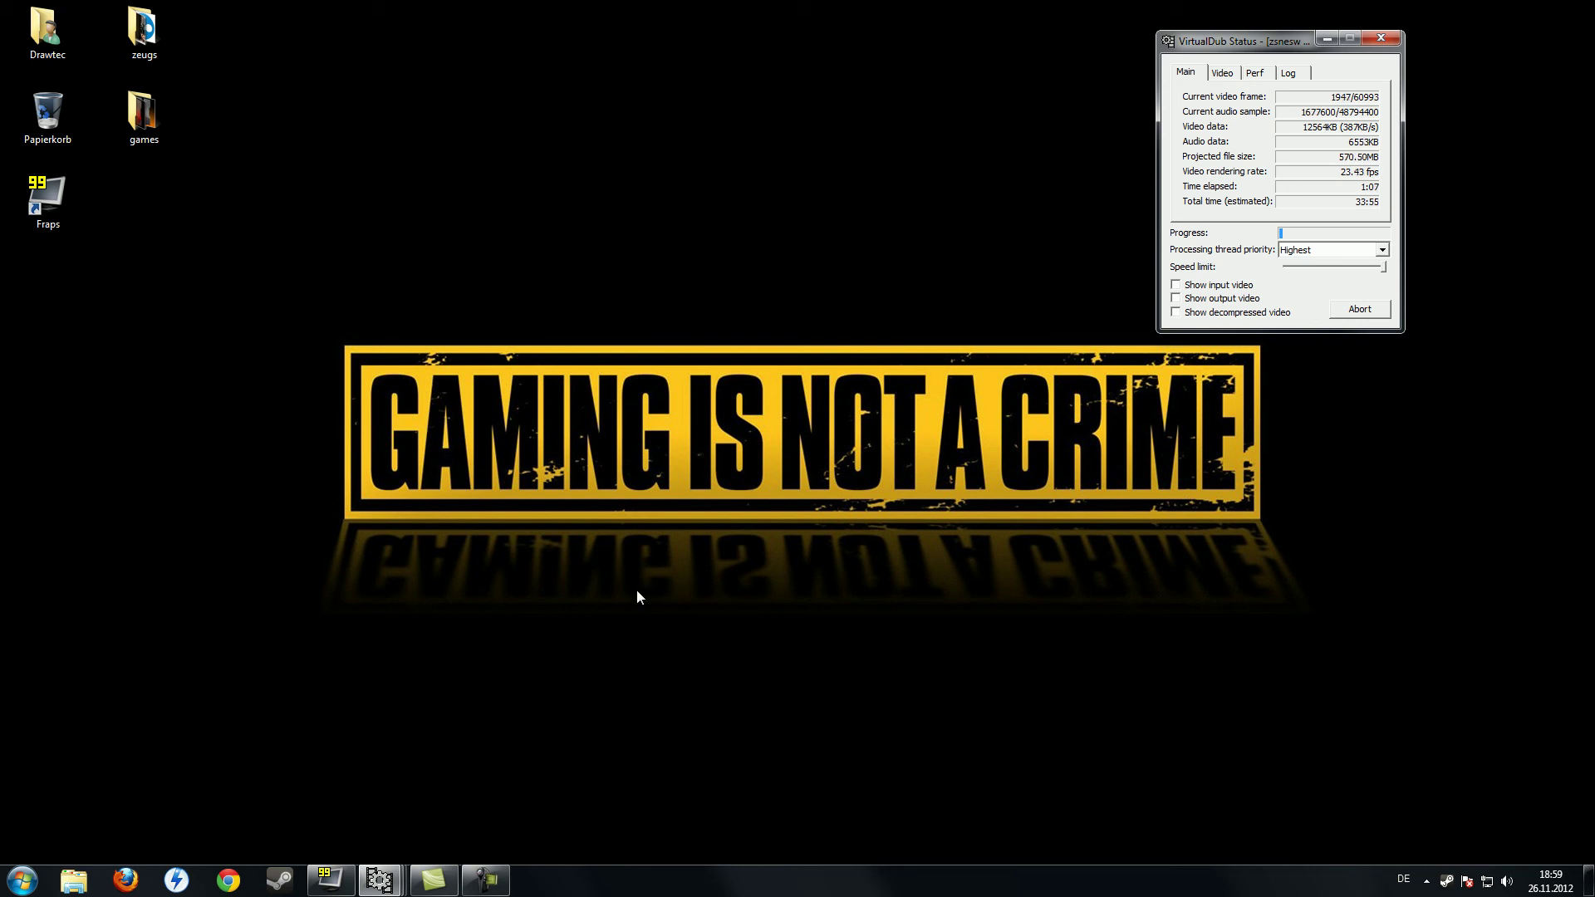
left_click(1370, 313)
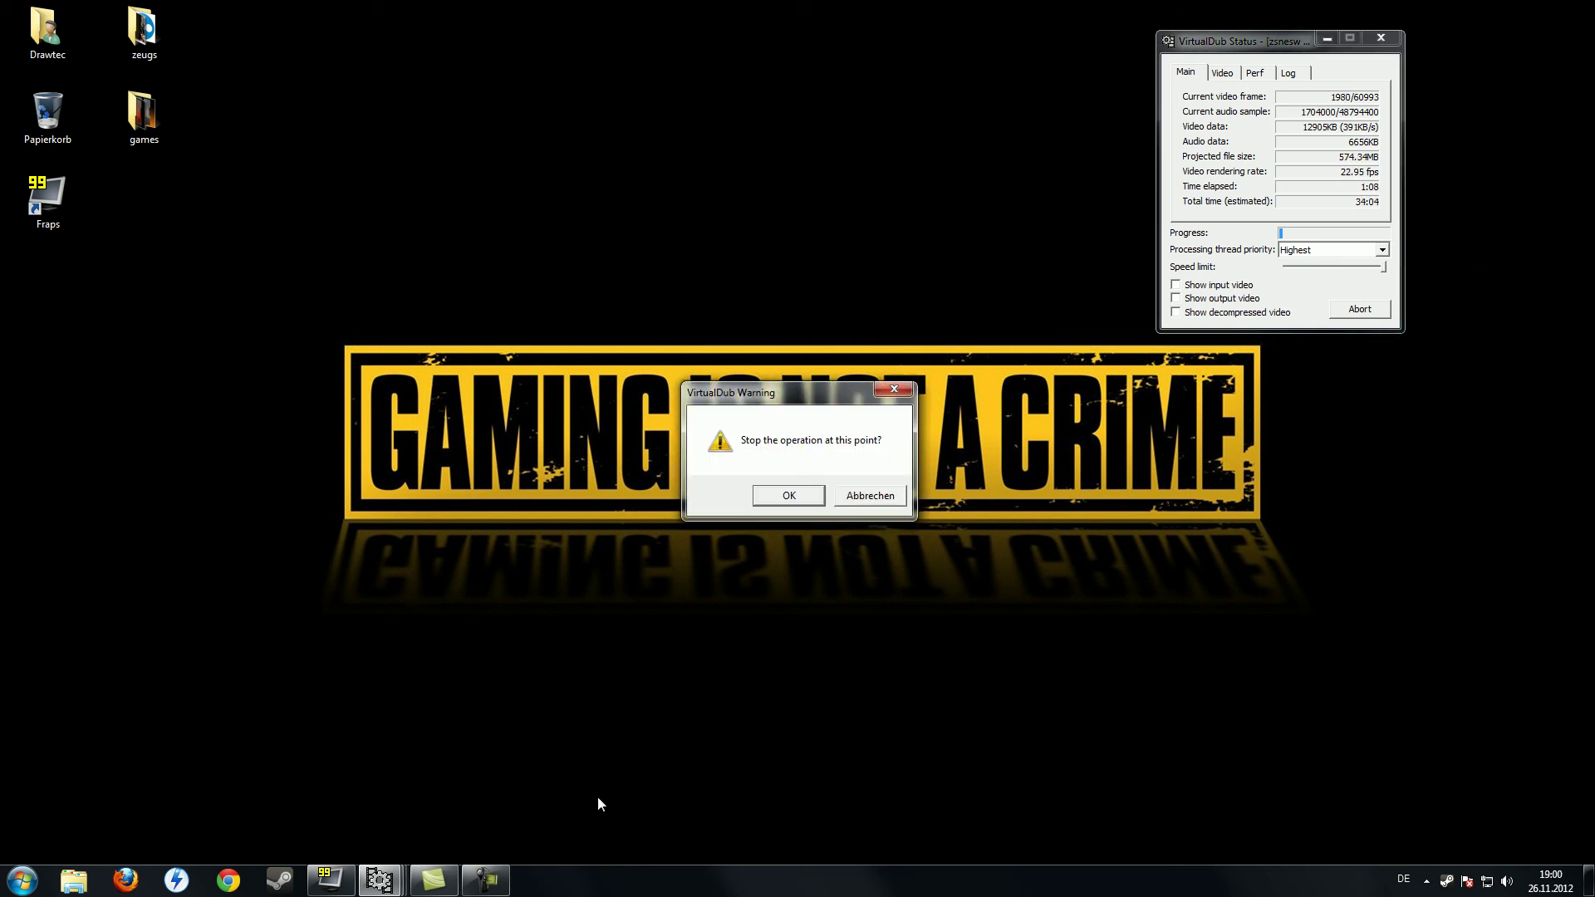
left_click(801, 498)
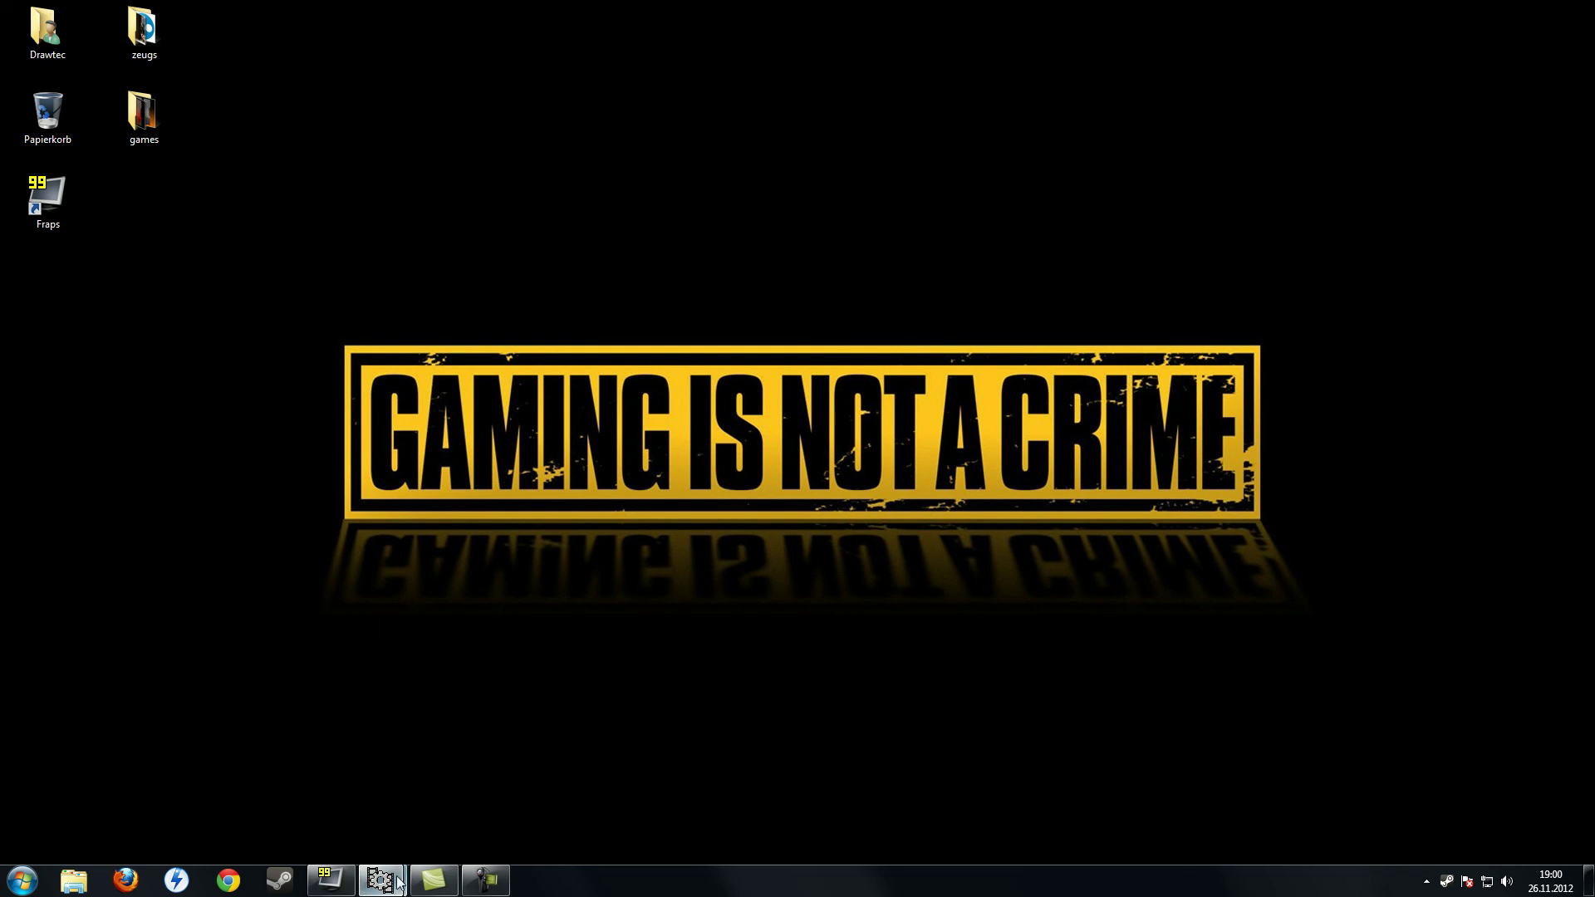
Launch GoldWave from the zeugs folder on the desktop and close its help window.
double_click(158, 28)
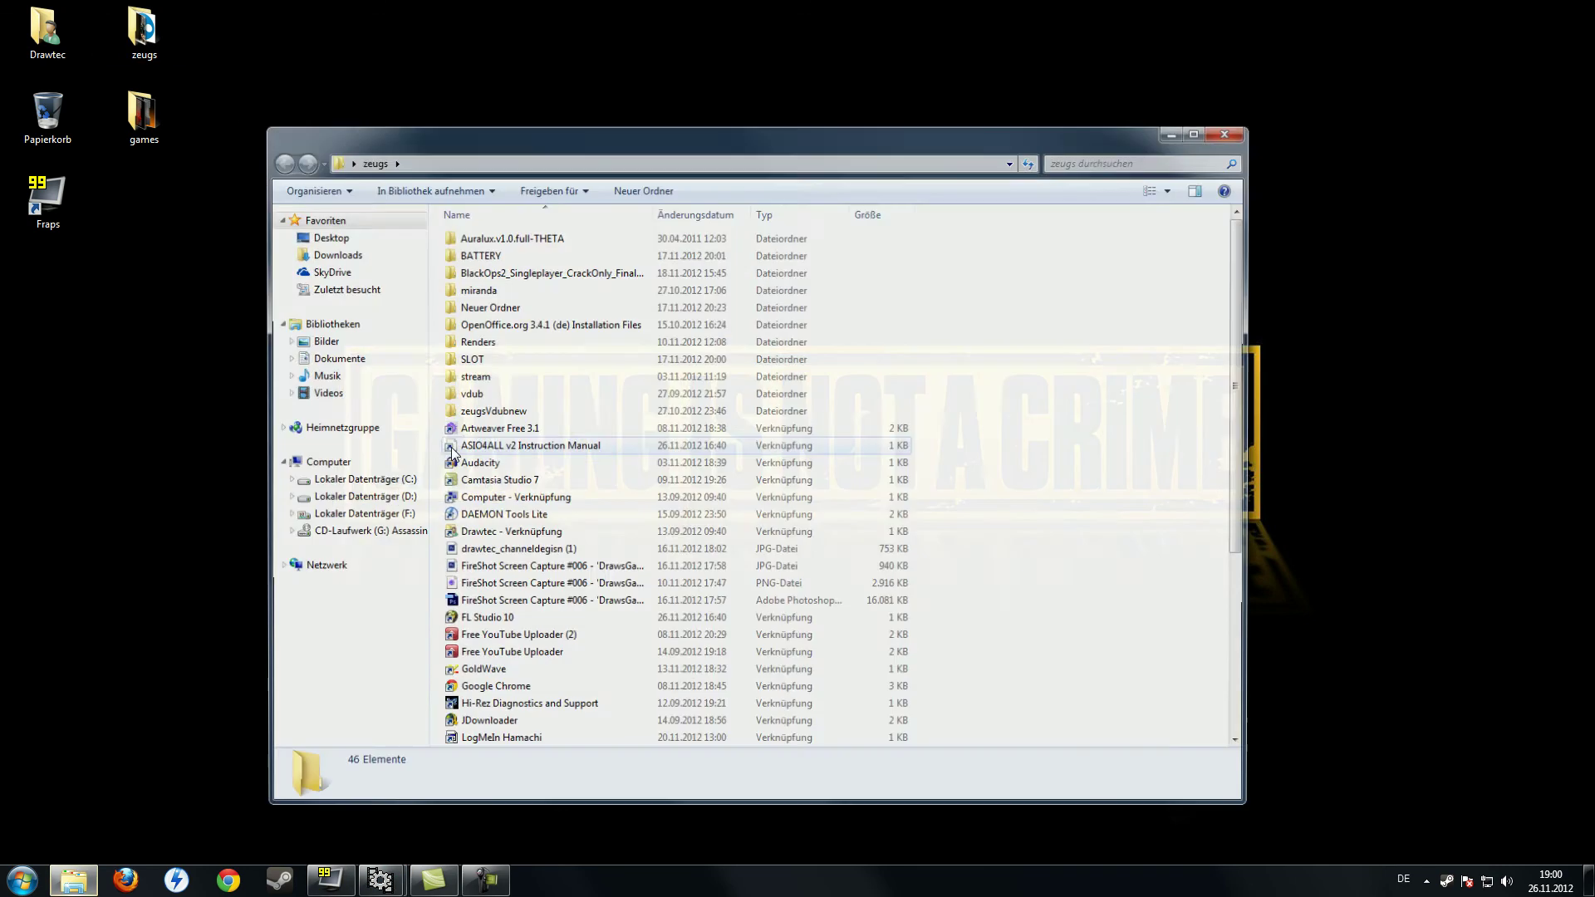
scroll(1155, 569, "down", 5)
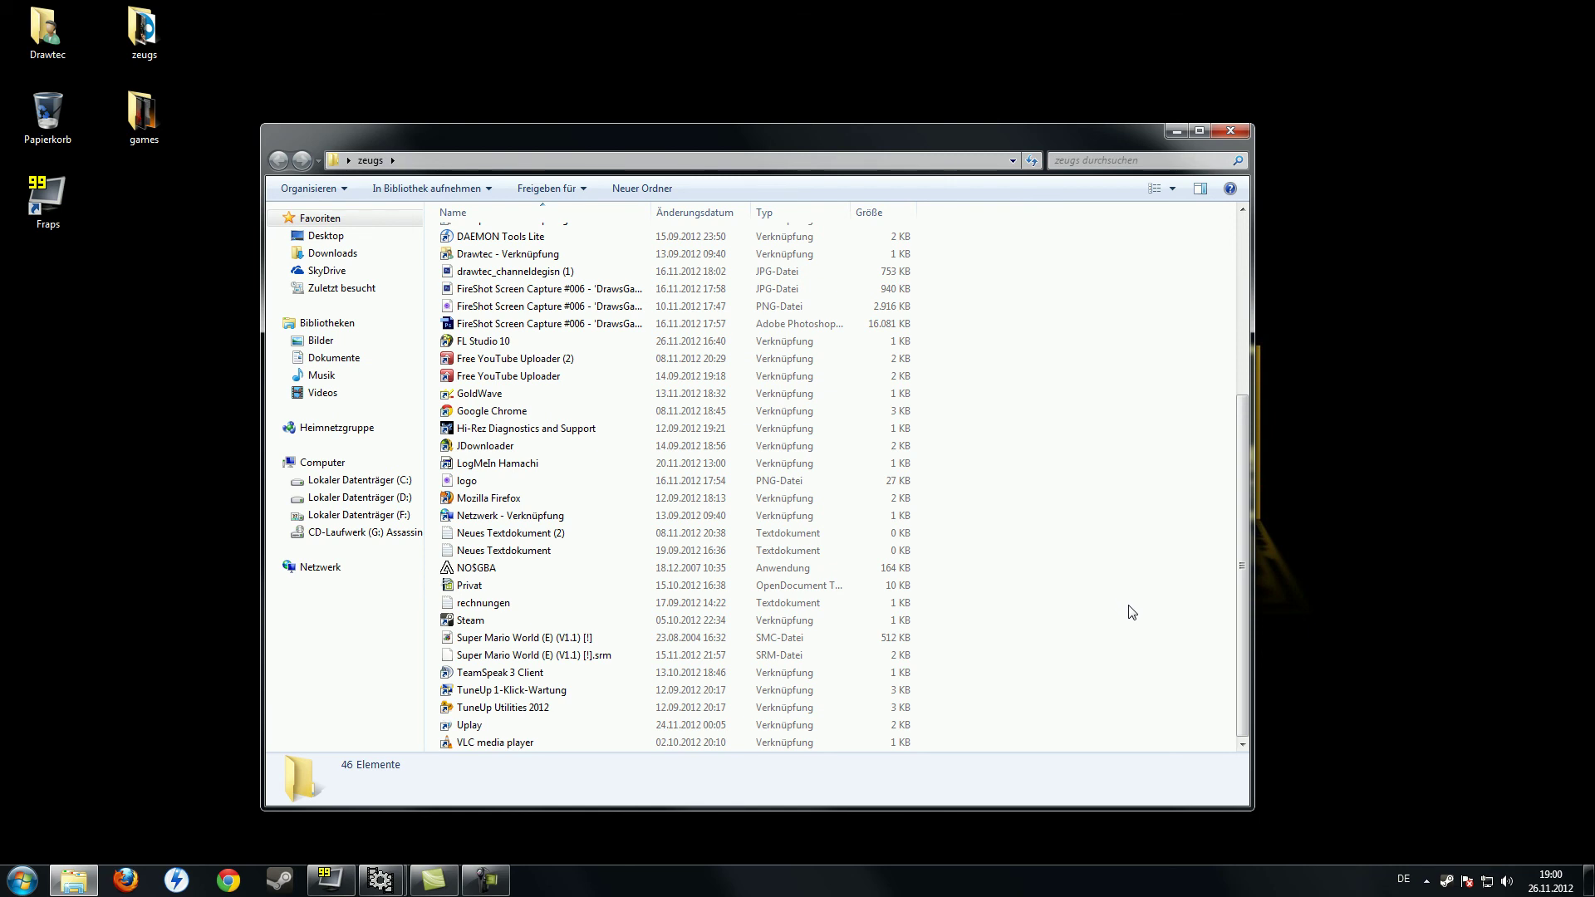
scroll(1130, 615, "up", 5)
scroll(1130, 619, "down", 5)
double_click(469, 395)
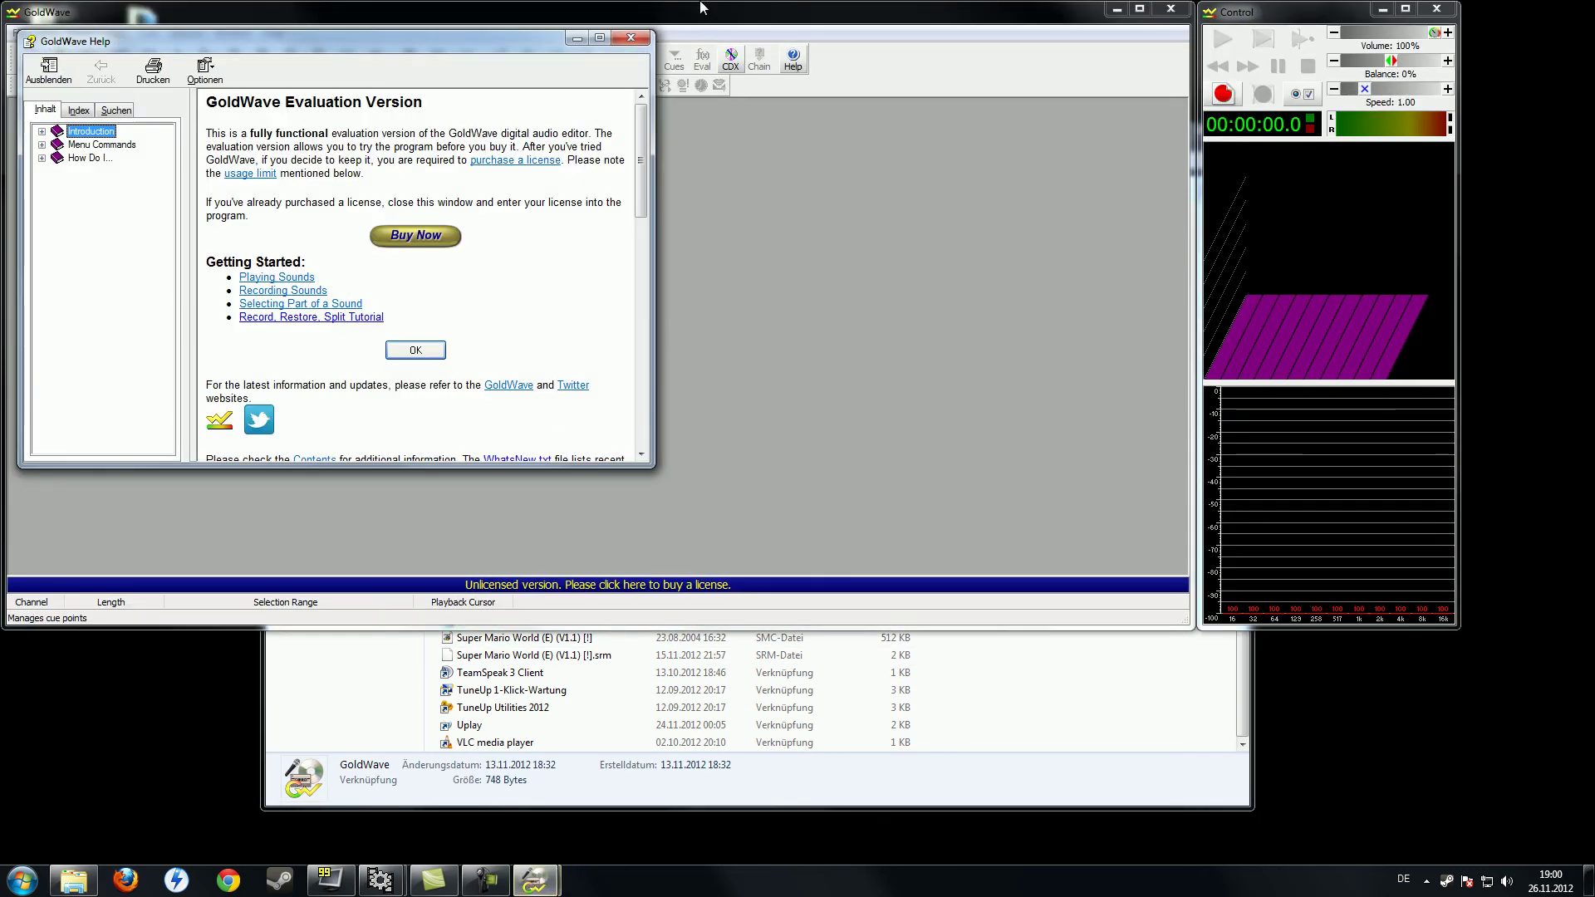
left_click(728, 104)
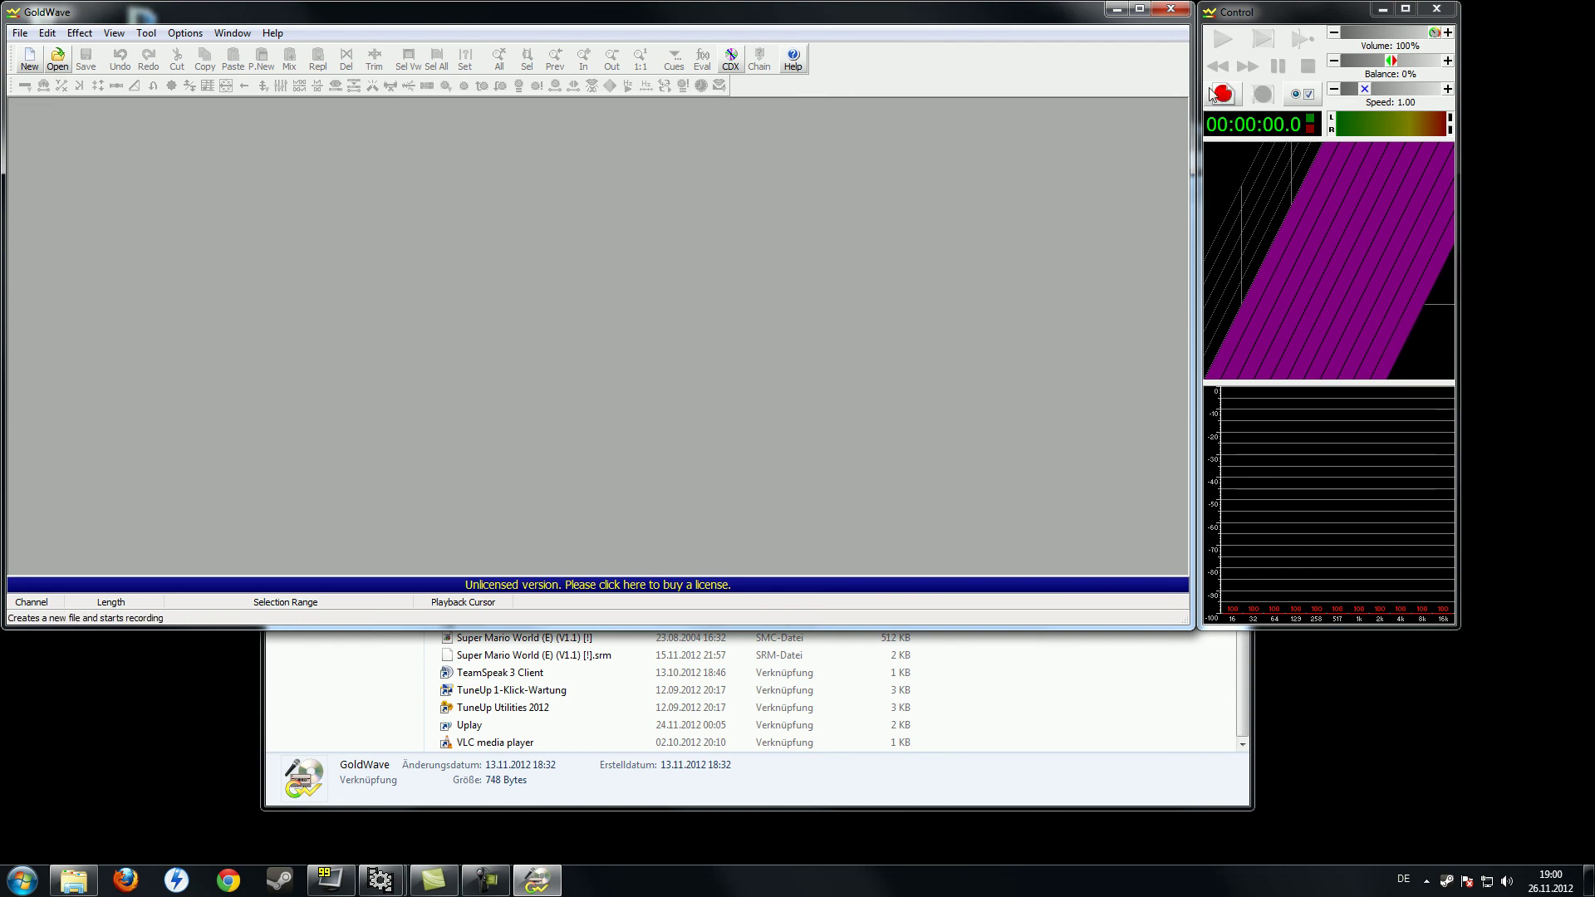
Record a short test sound in a new GoldWave file and close the program without saving it.
left_click(1255, 90)
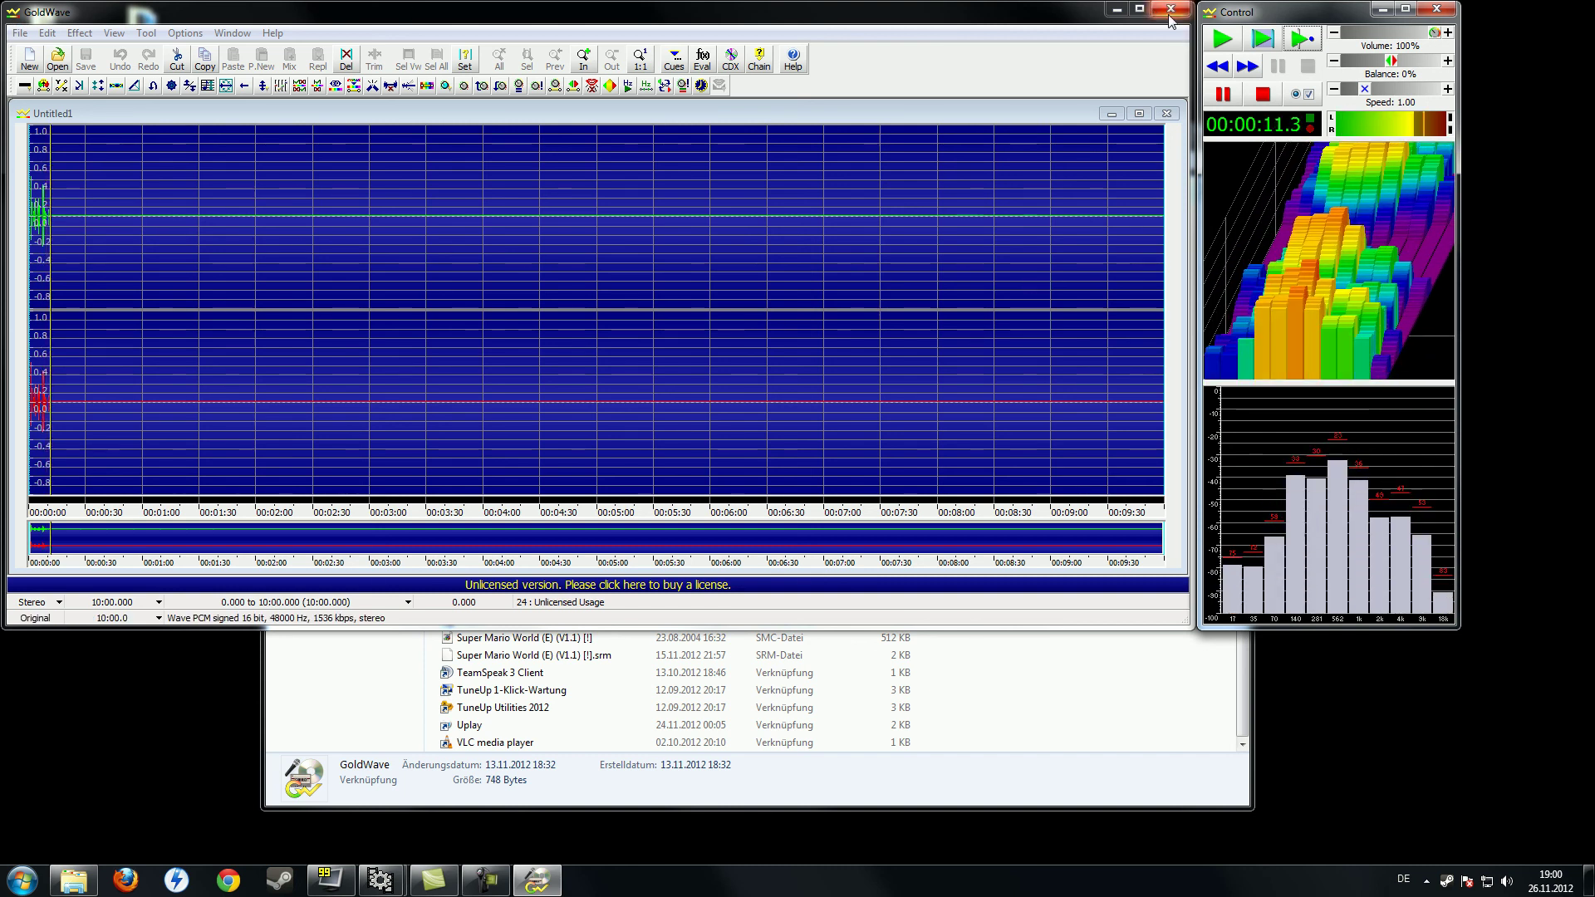
left_click(1167, 113)
left_click(597, 350)
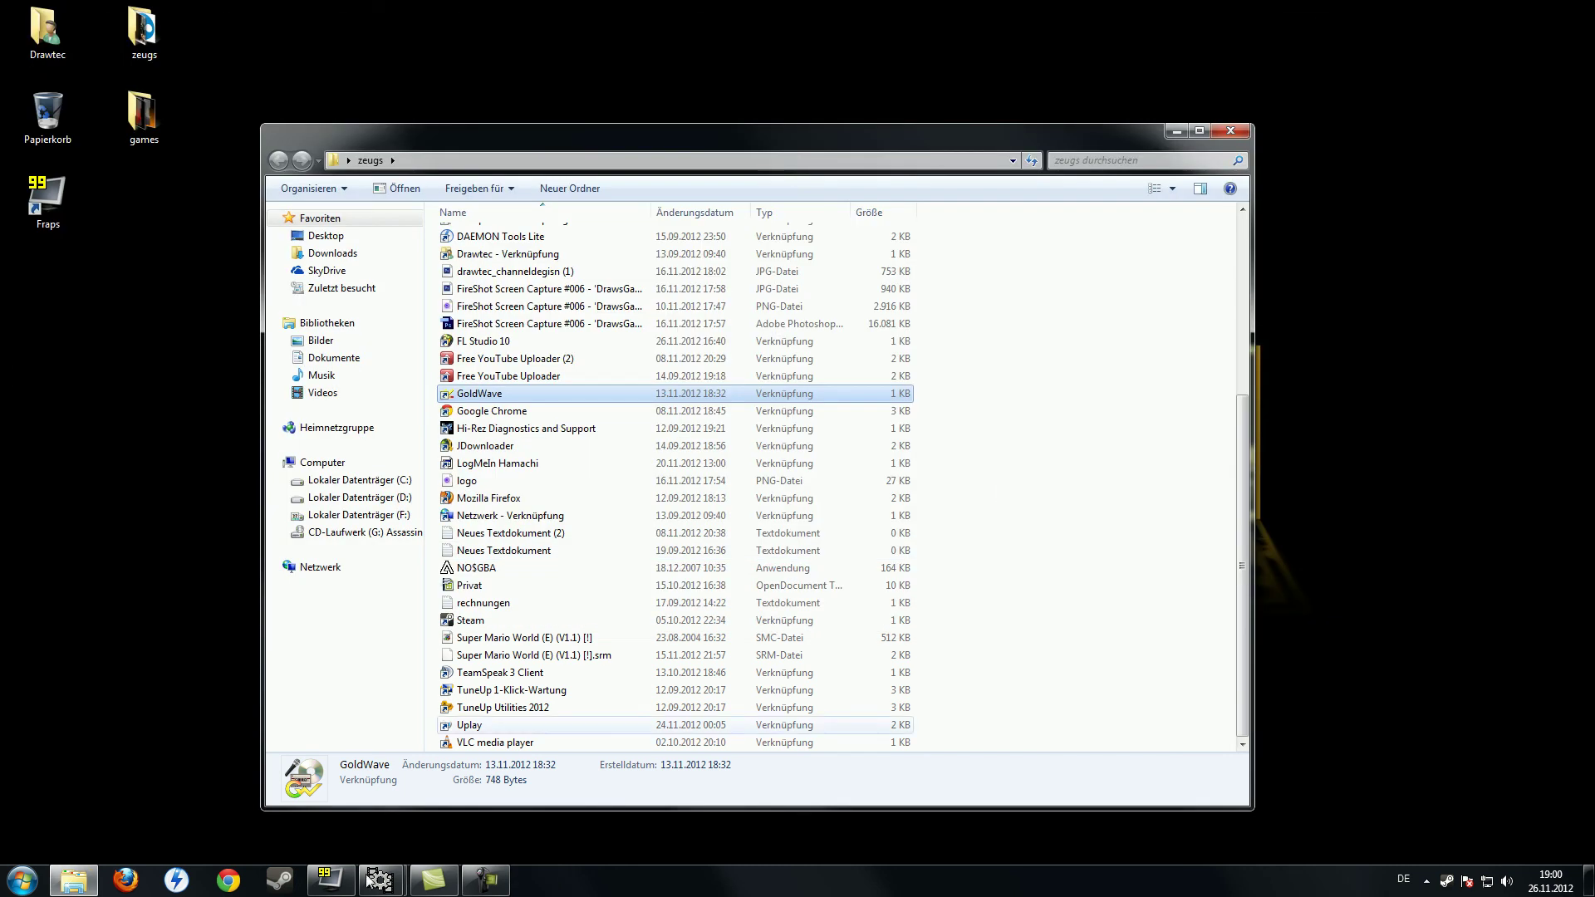
Switch back to VirtualDub and set the audio to full processing mode.
left_click(341, 790)
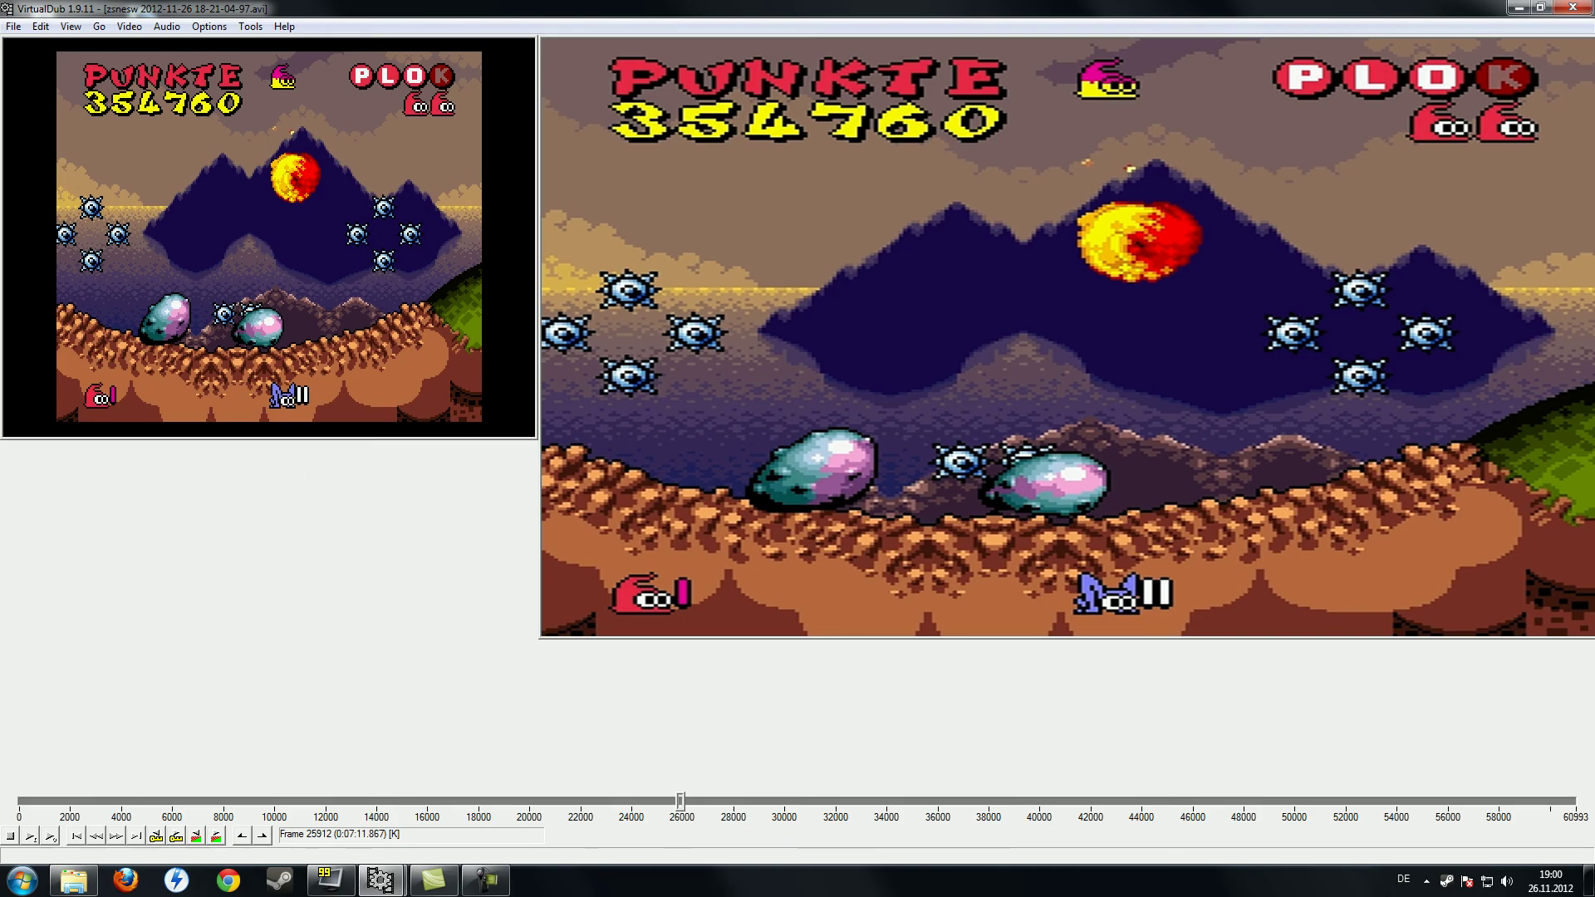
left_click(129, 26)
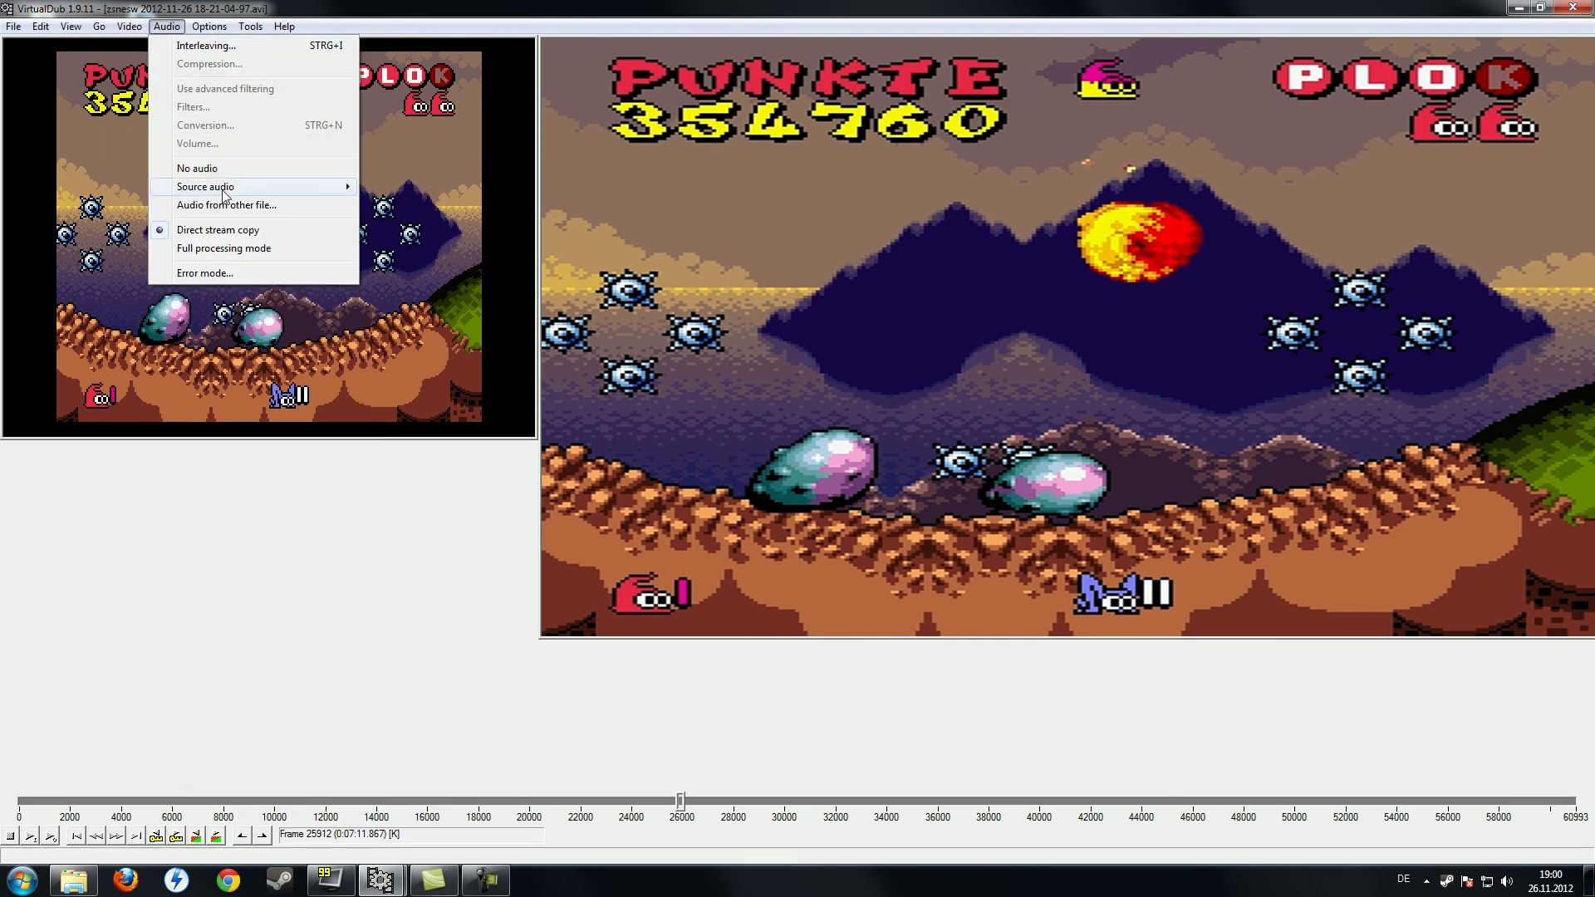
left_click(231, 252)
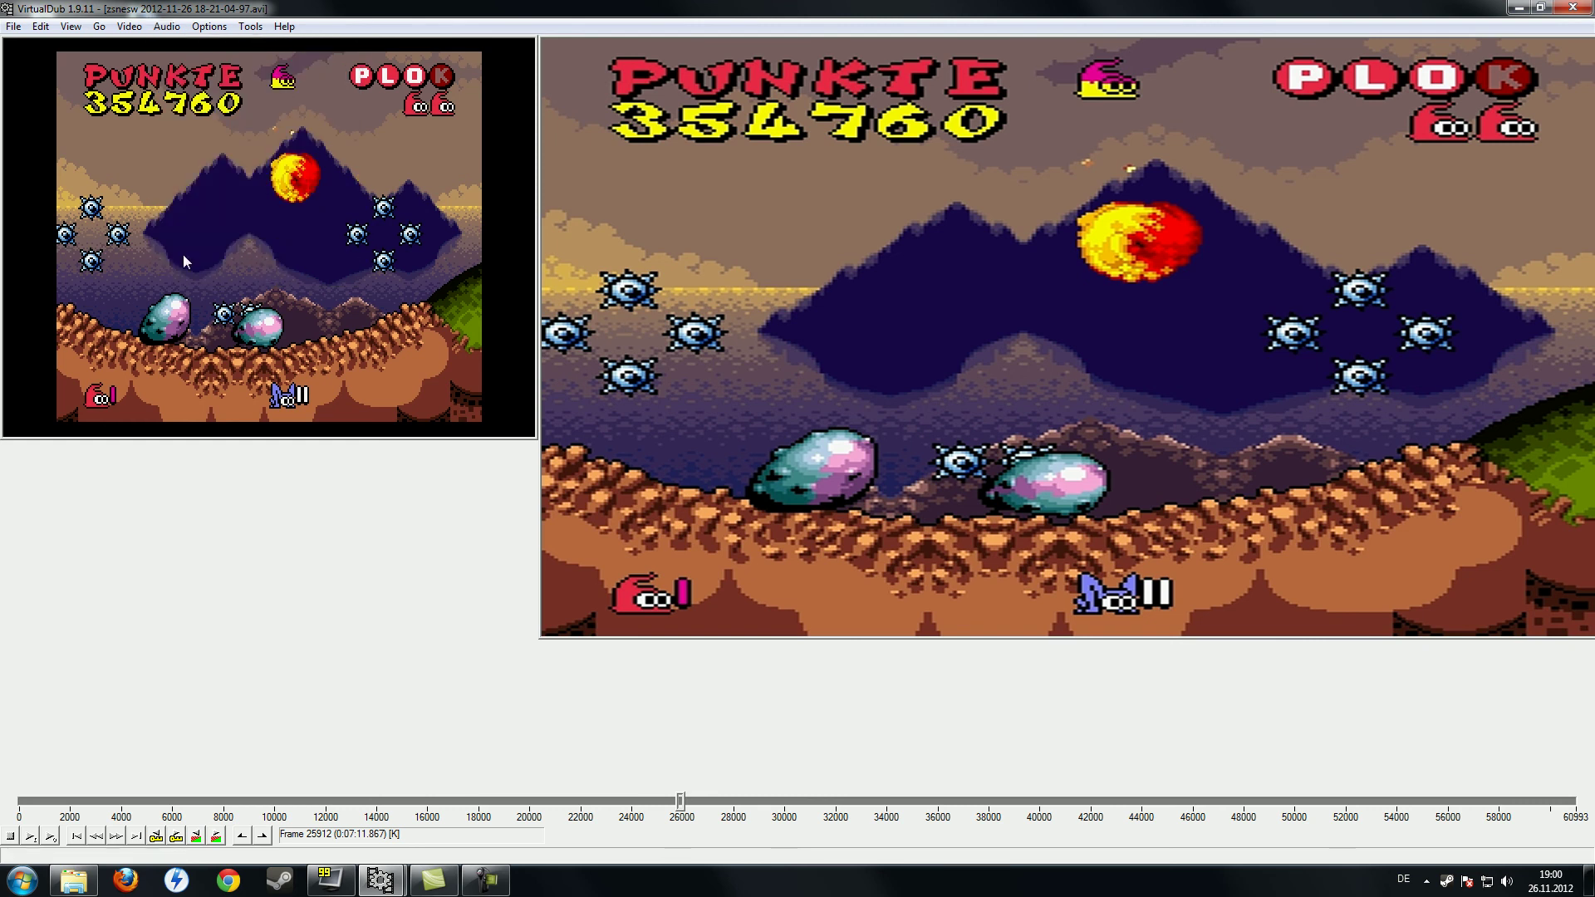
Browse the Desktop for an external audio file to use with the video, and cancel the selection.
left_click(168, 27)
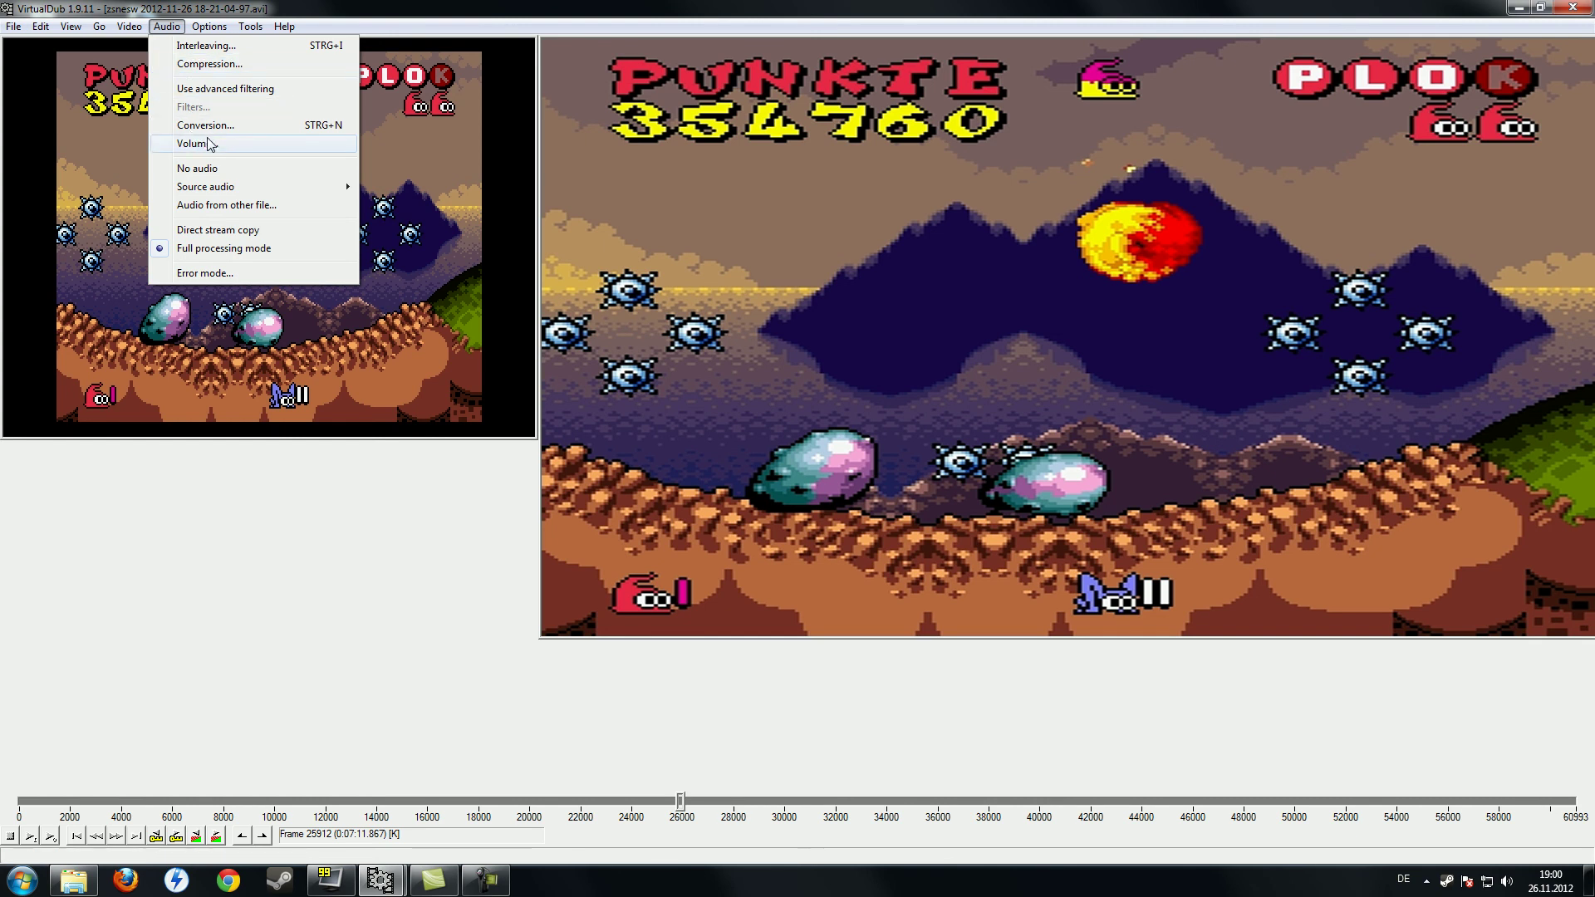
left_click(220, 205)
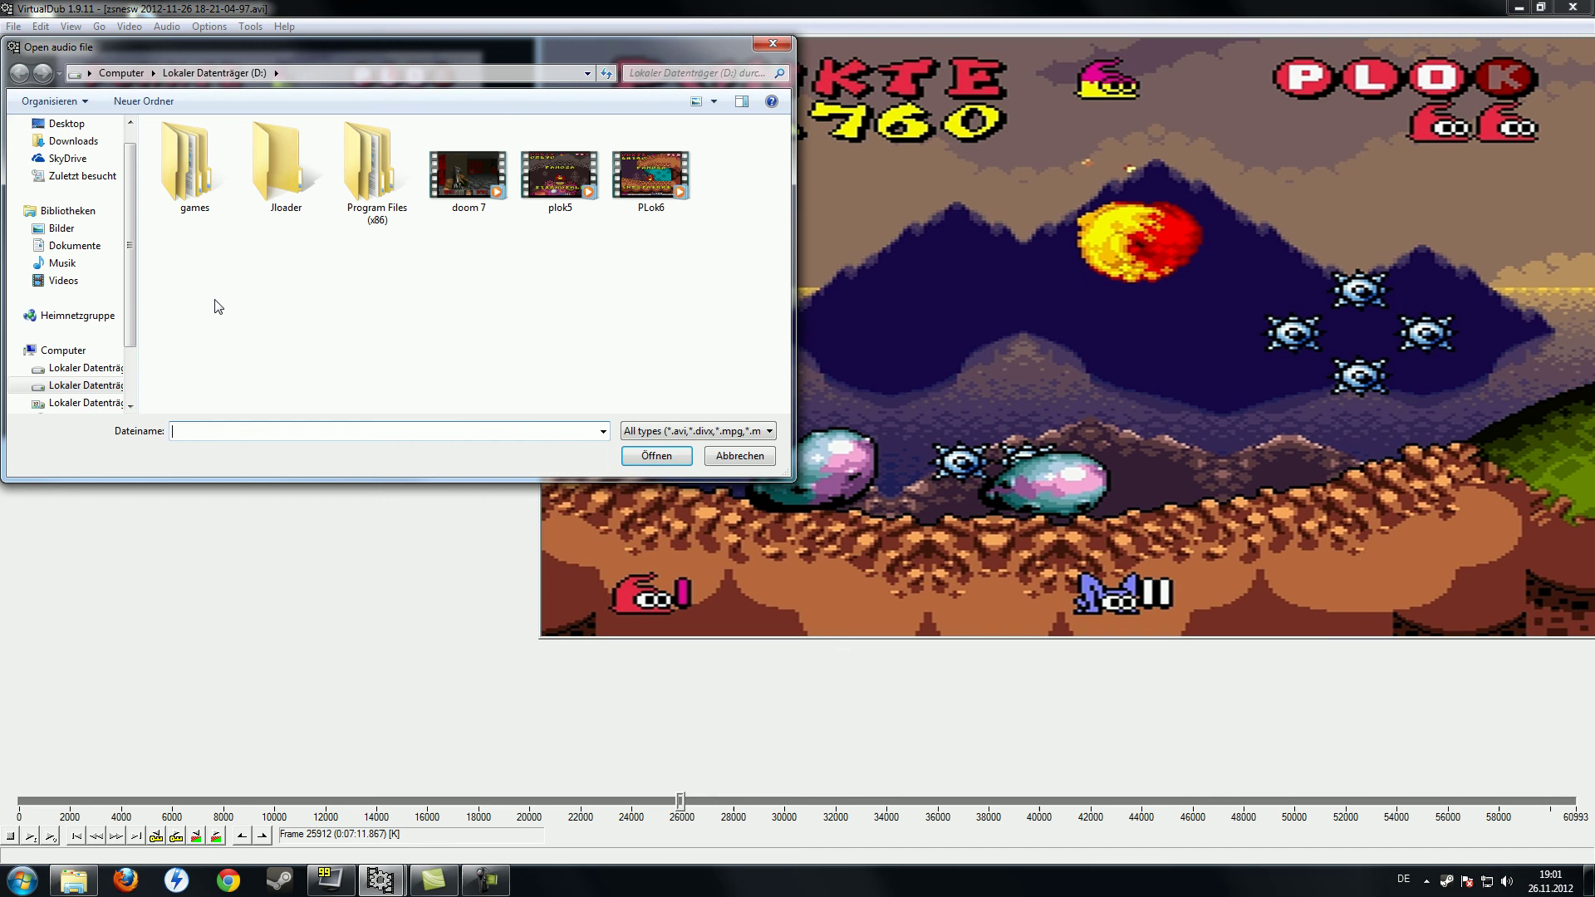
left_click(67, 123)
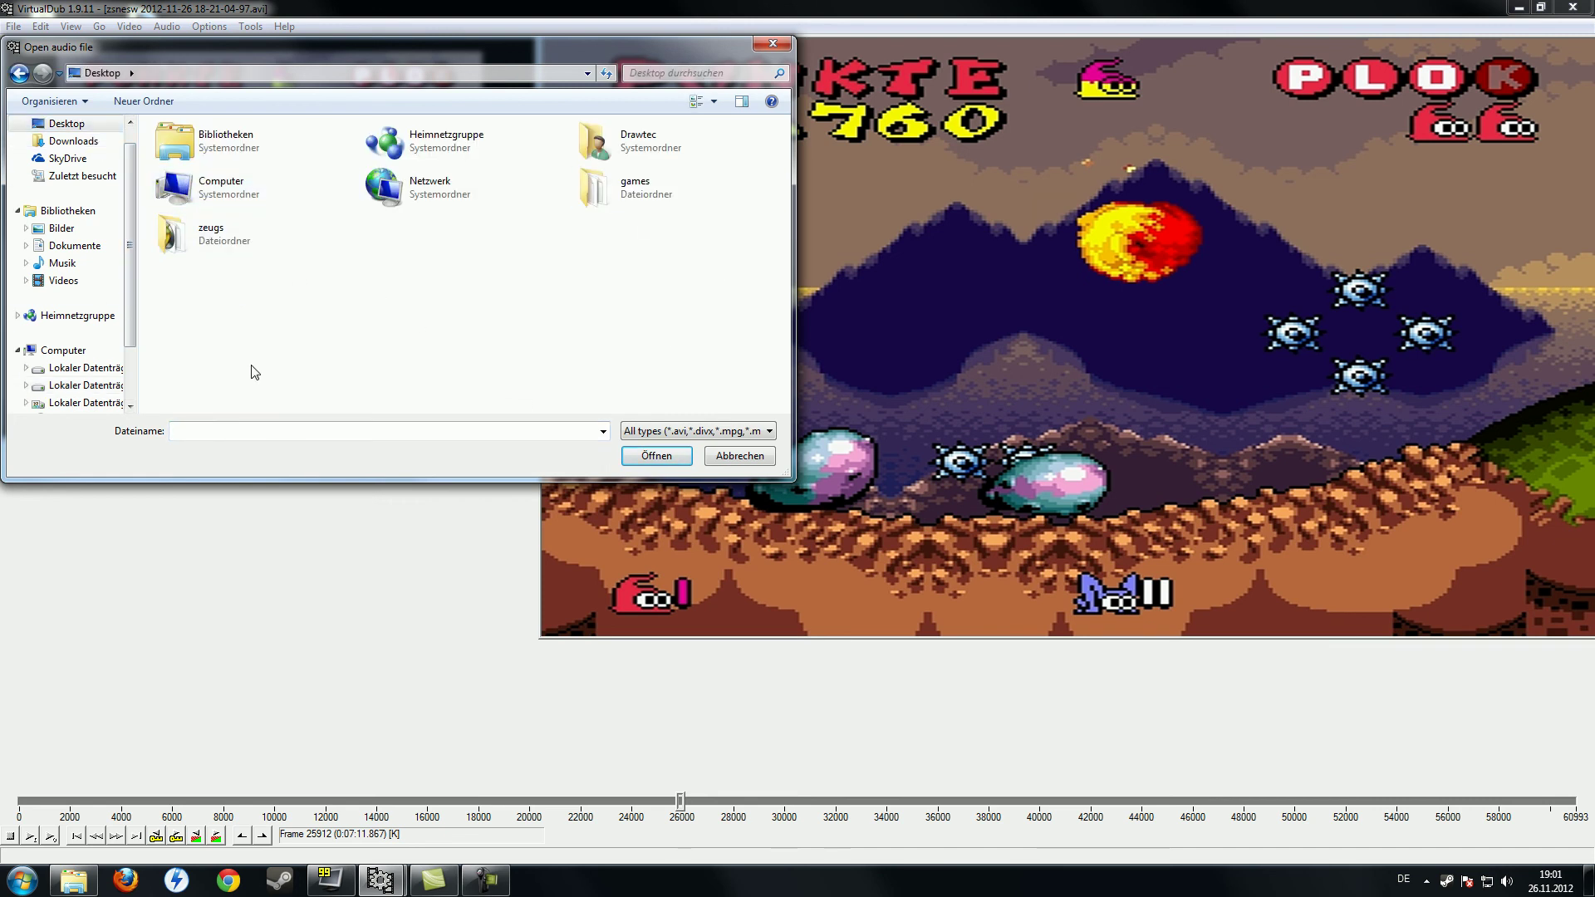
left_click(773, 45)
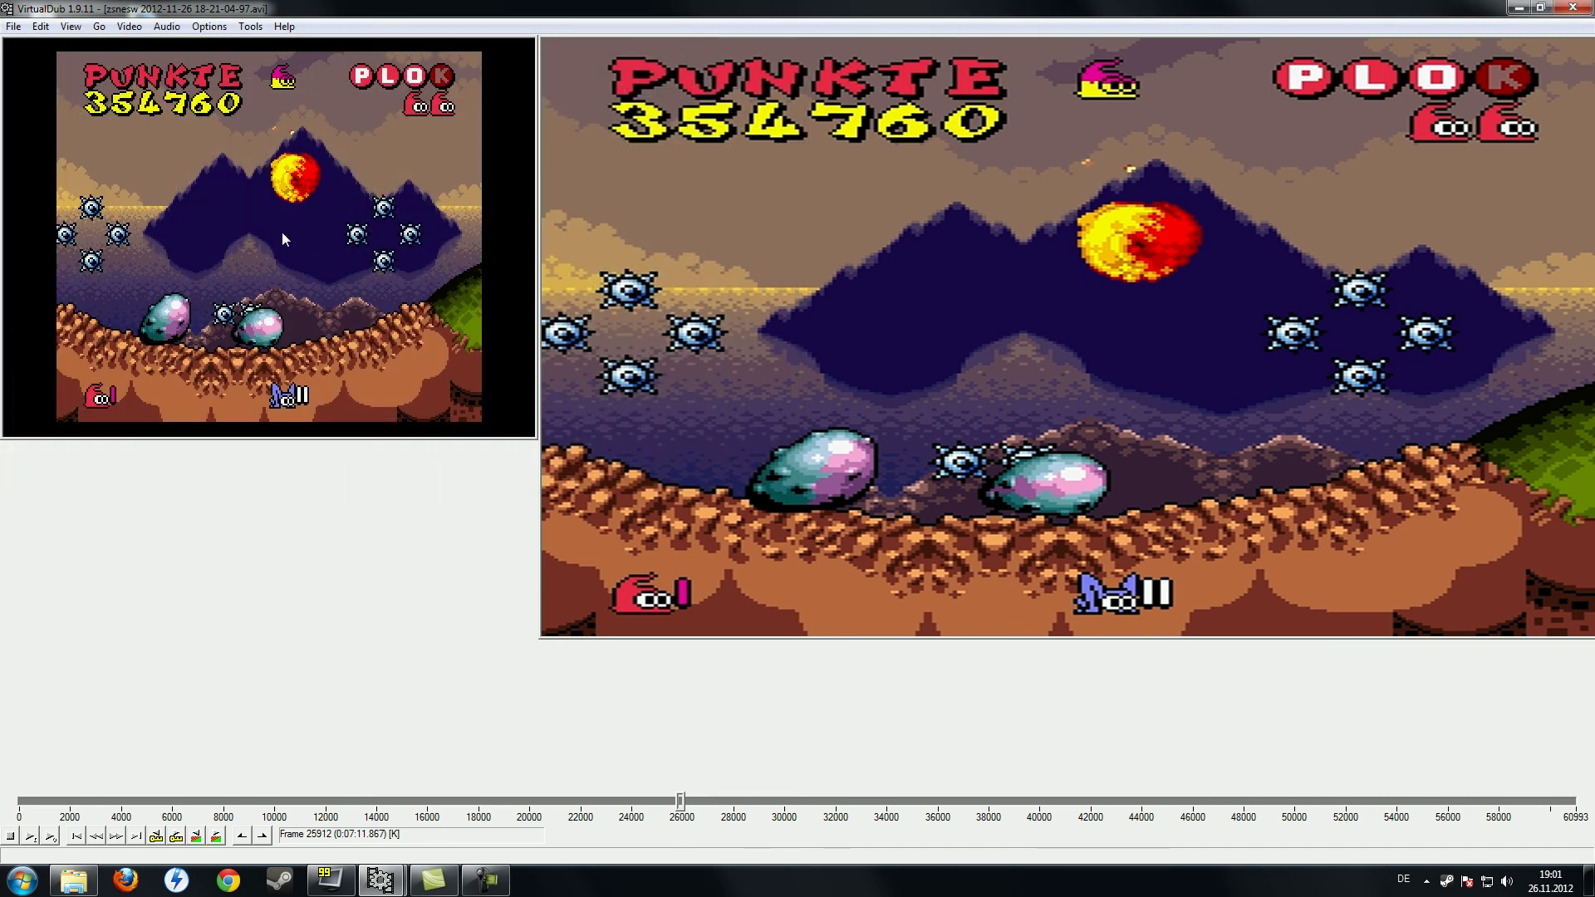
Select MPEG Layer-3 as the audio compression and cancel the dialog.
left_click(165, 27)
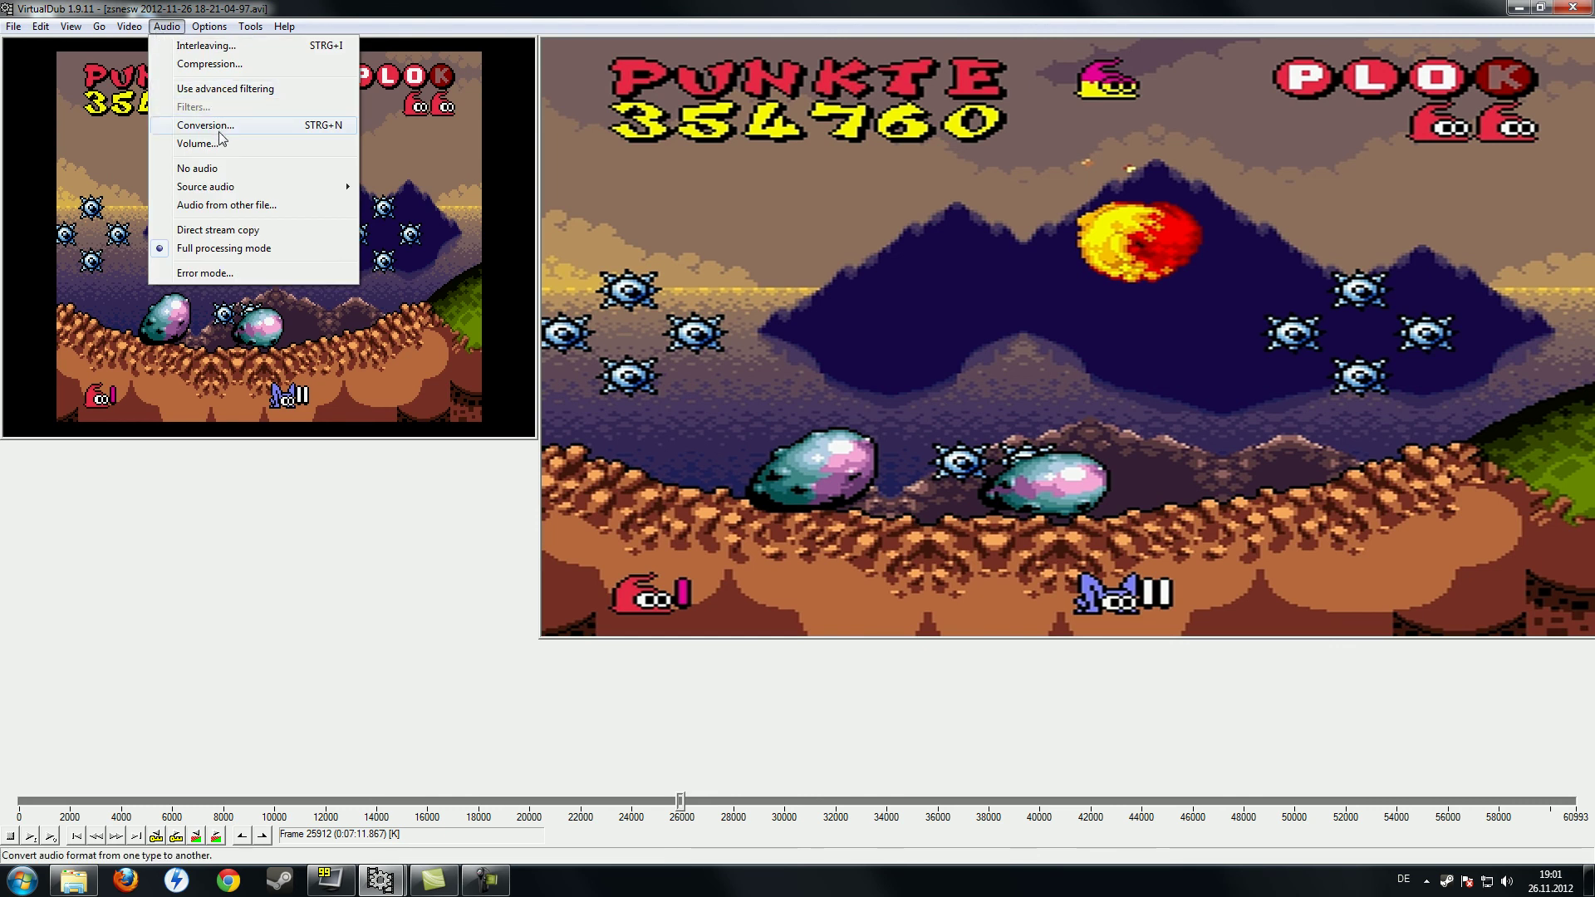
left_click(221, 67)
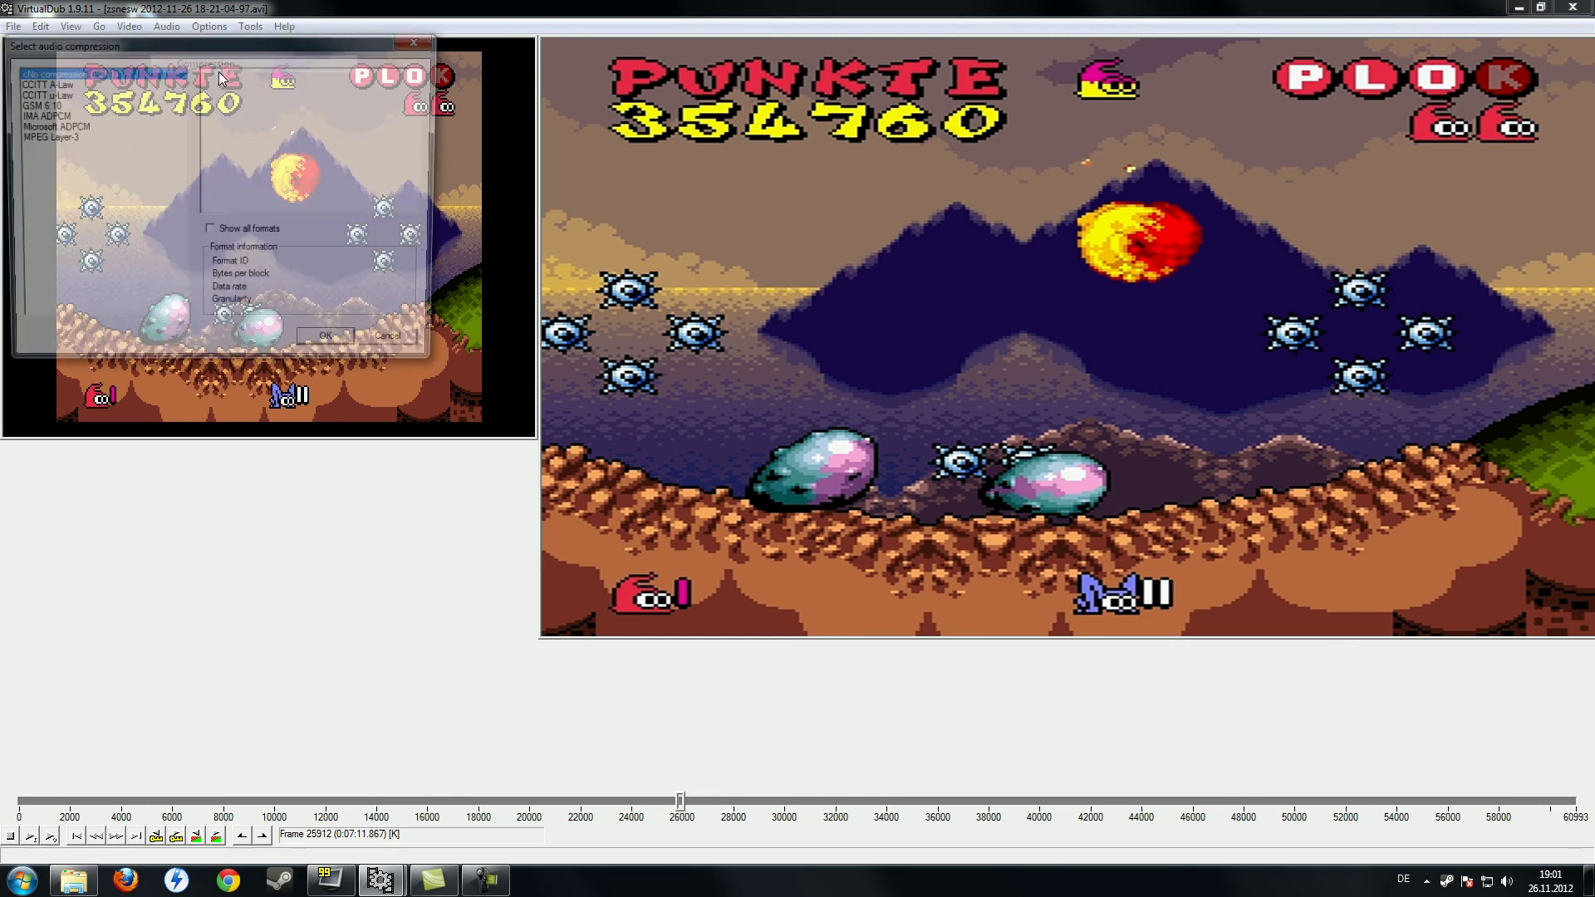
left_click(60, 152)
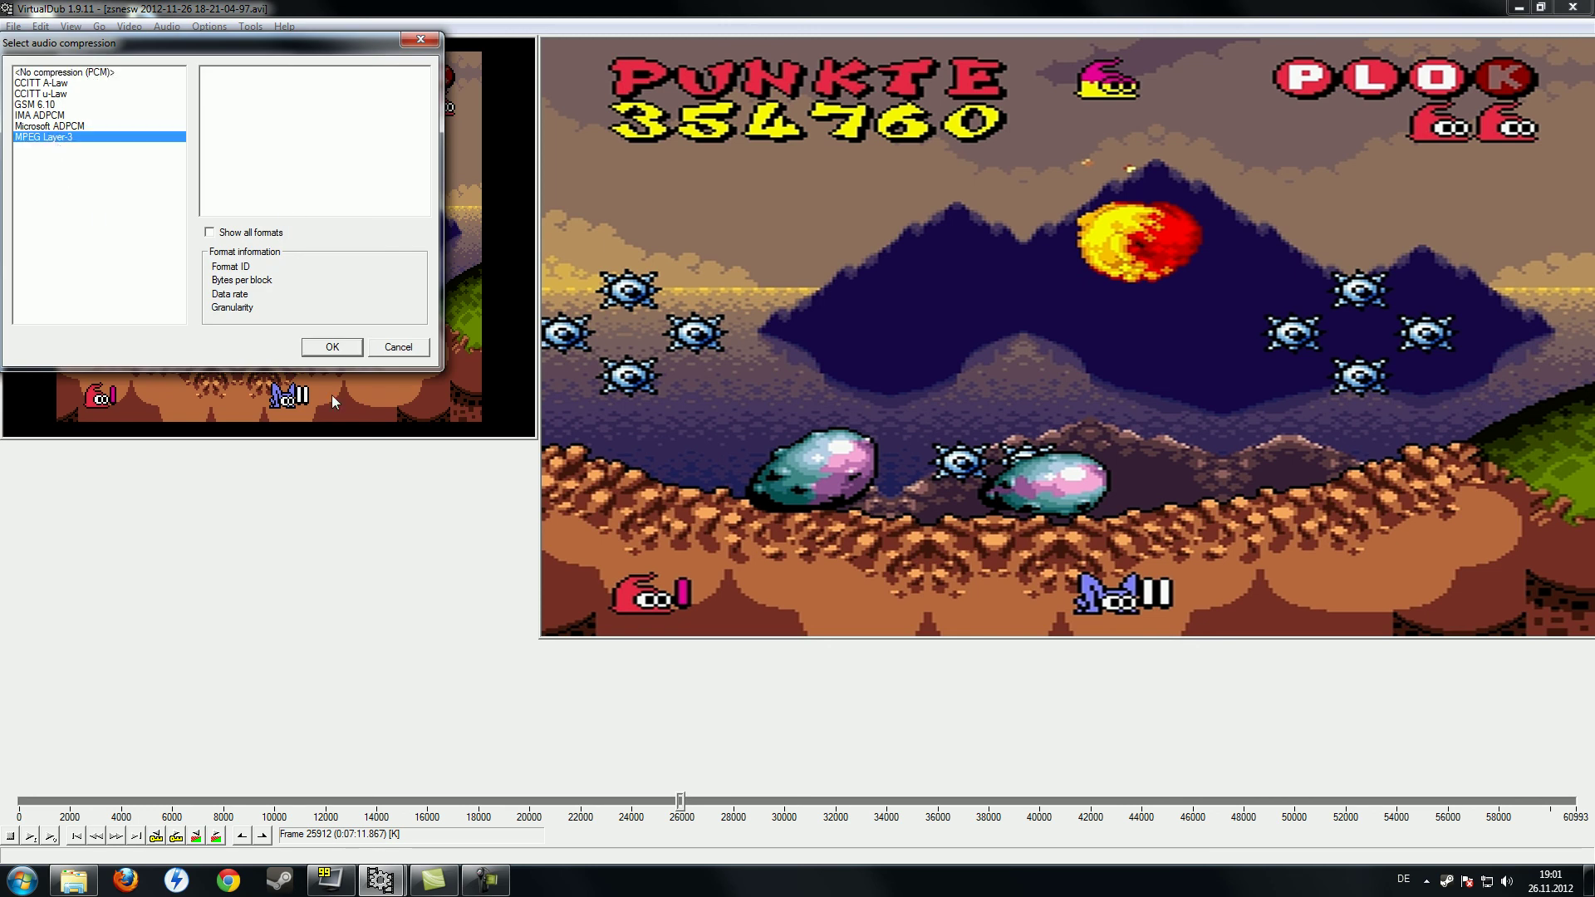
left_click(406, 348)
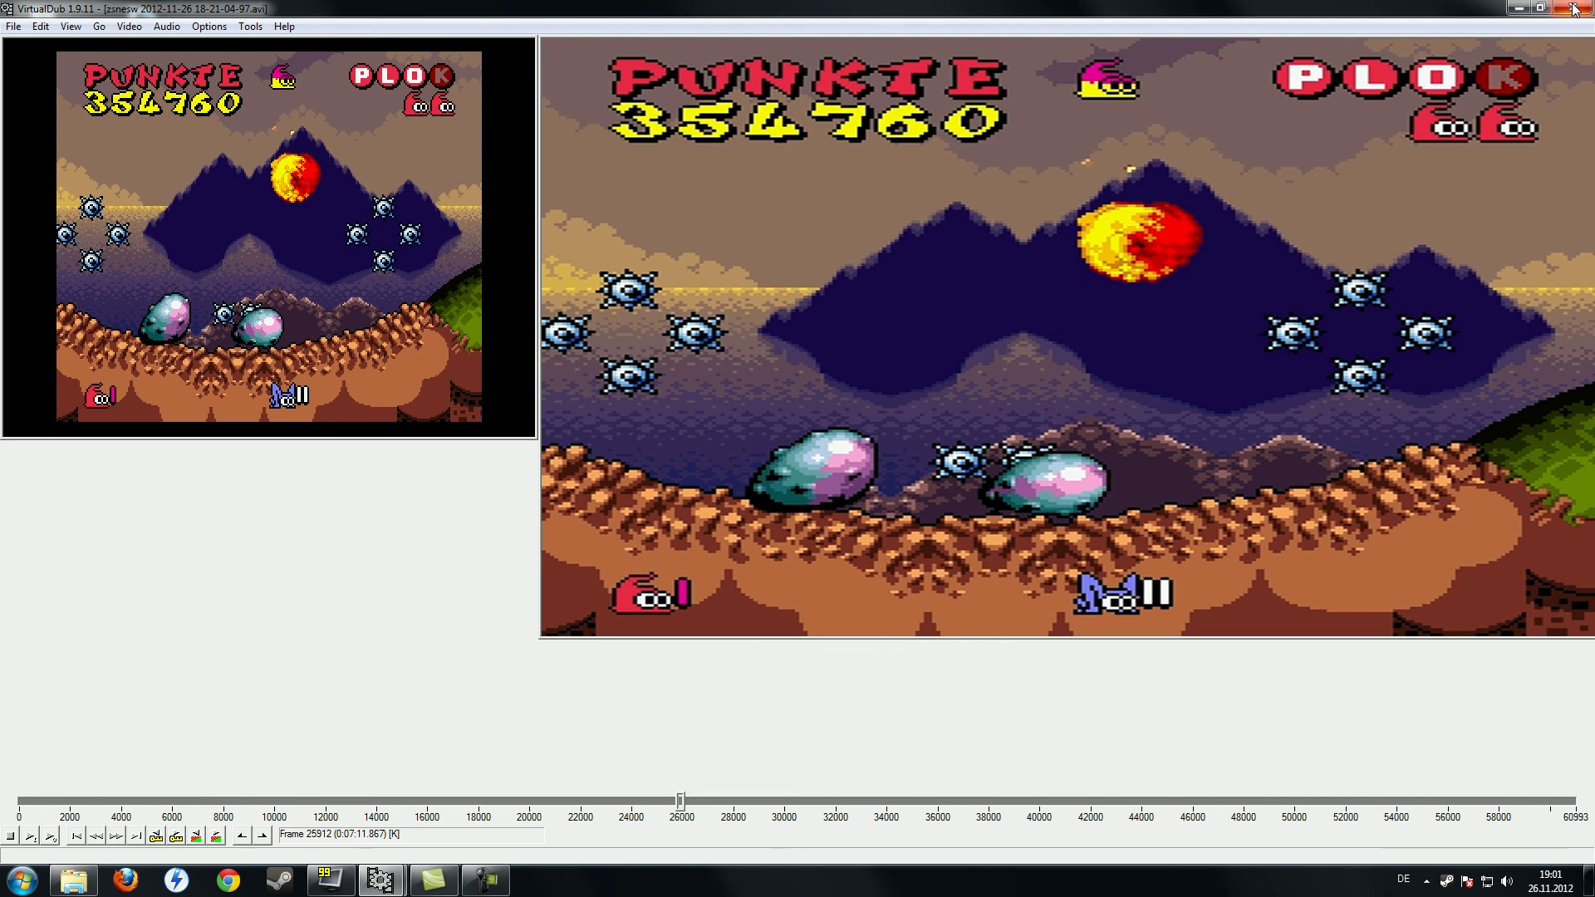
Close VirtualDub and the zeugs folder window.
left_click(1574, 8)
left_click(1242, 133)
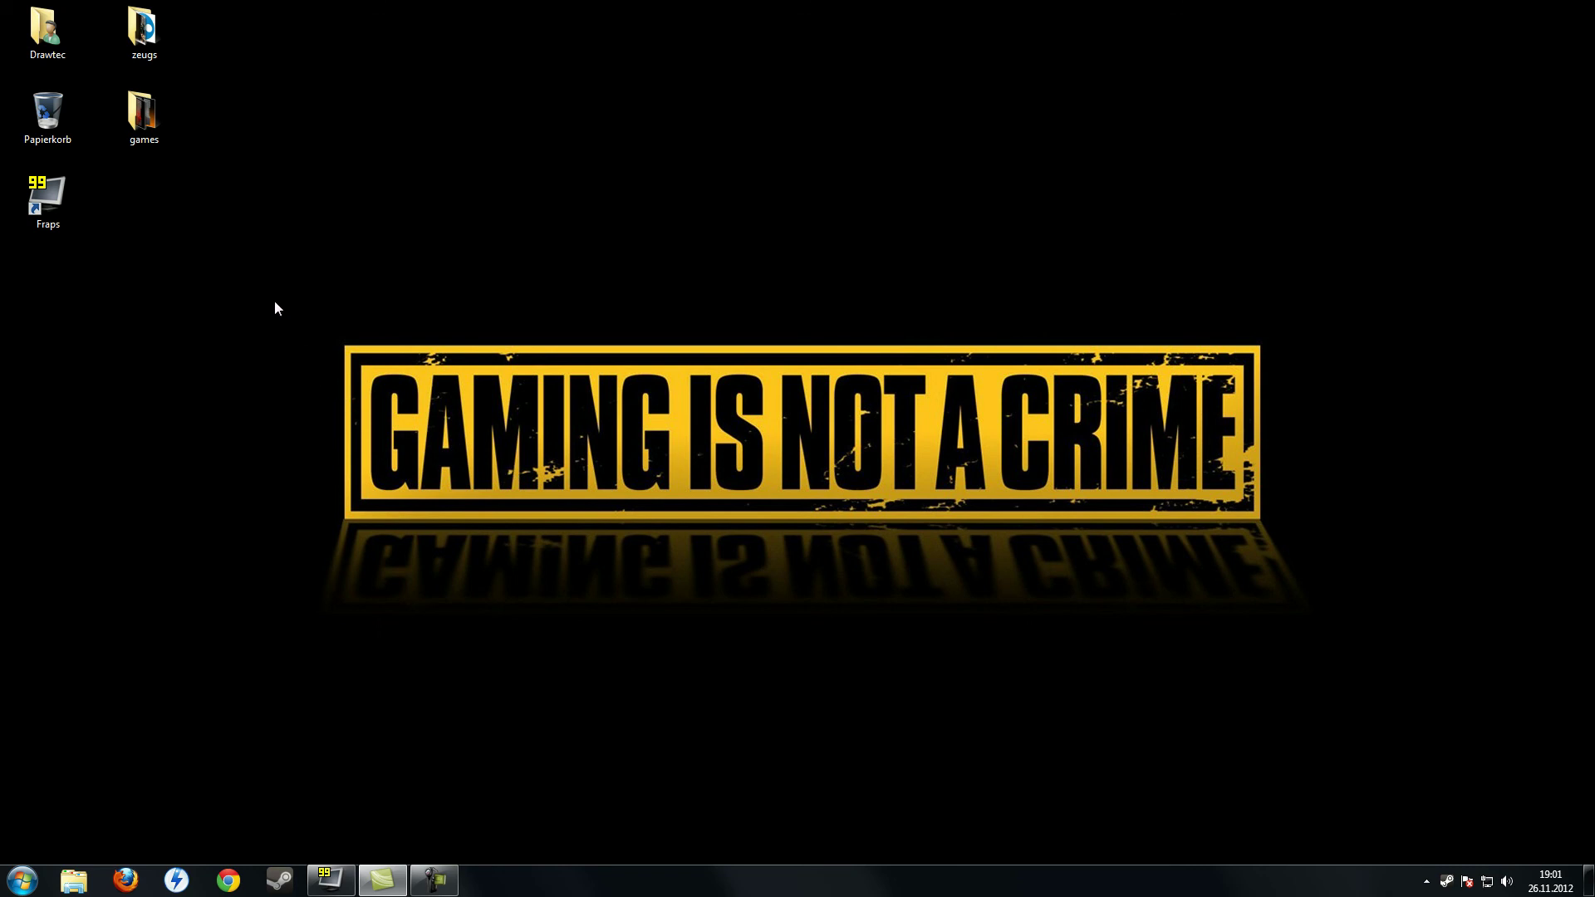
left_click_drag(347, 344, 1259, 520)
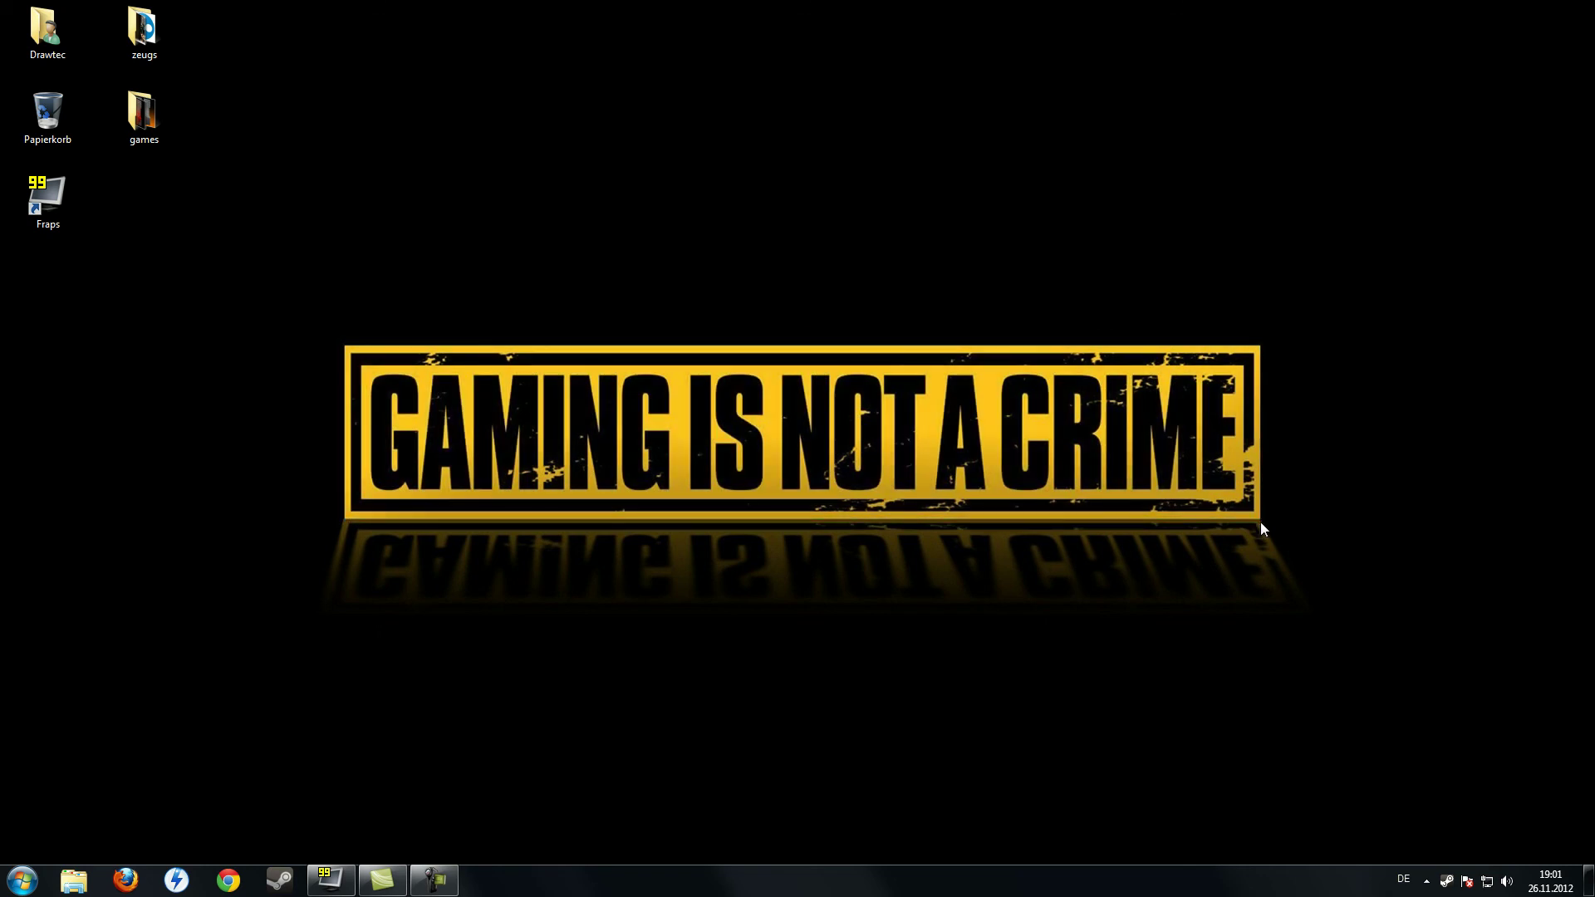